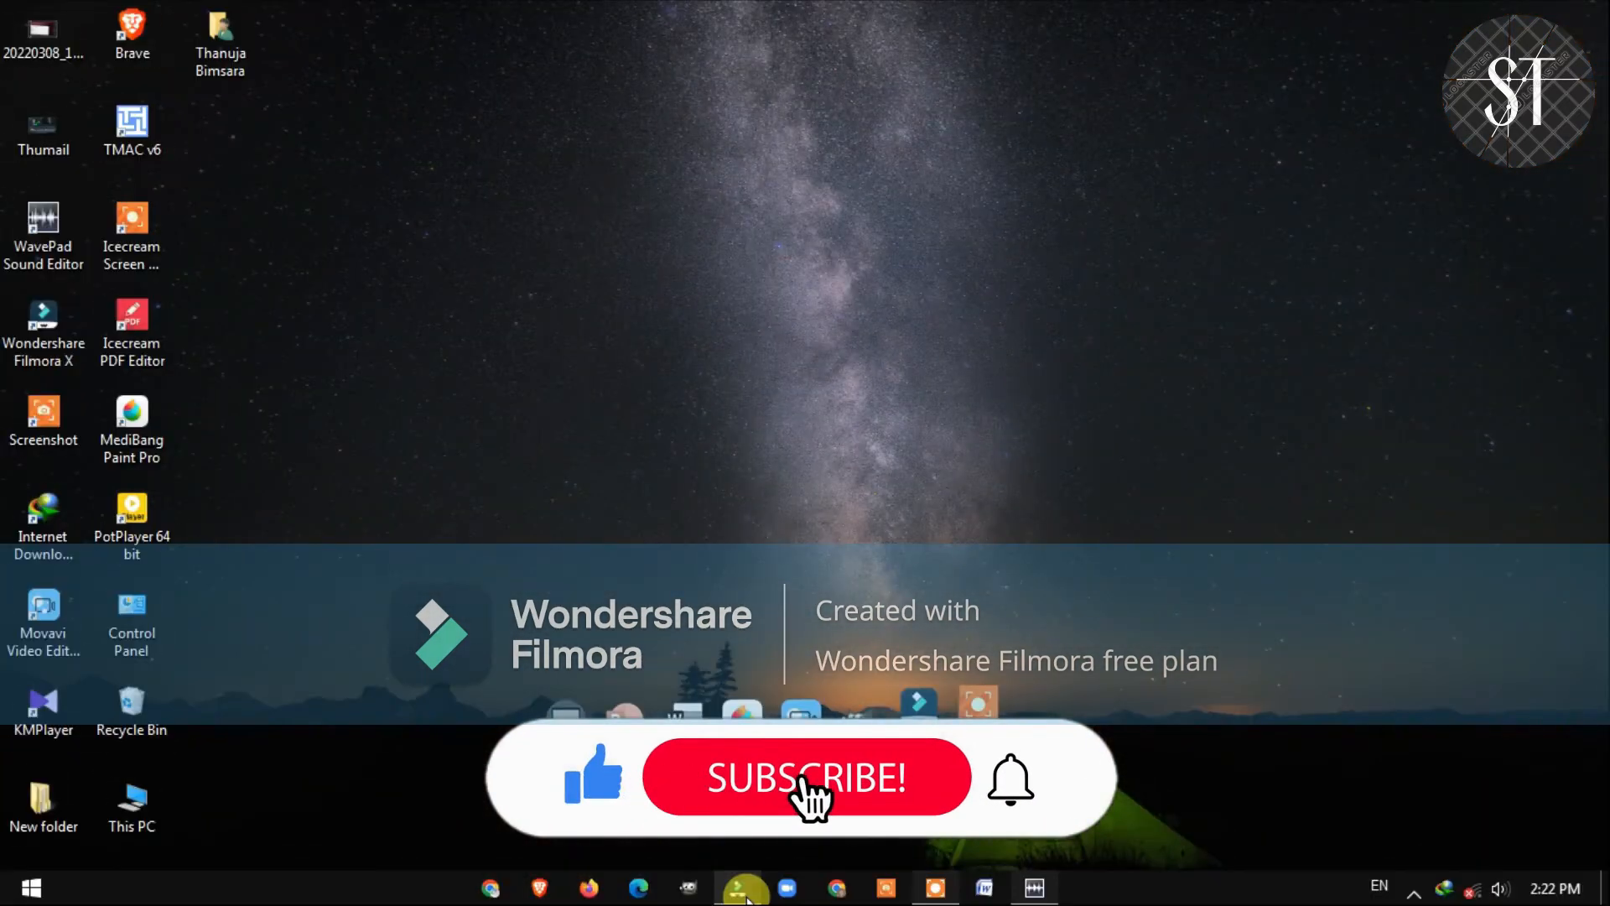
- Switch to Wondershare Filmora, place the Untitledn logo image at the start of track 1 and extend it to 00:00:35:23
click(738, 888)
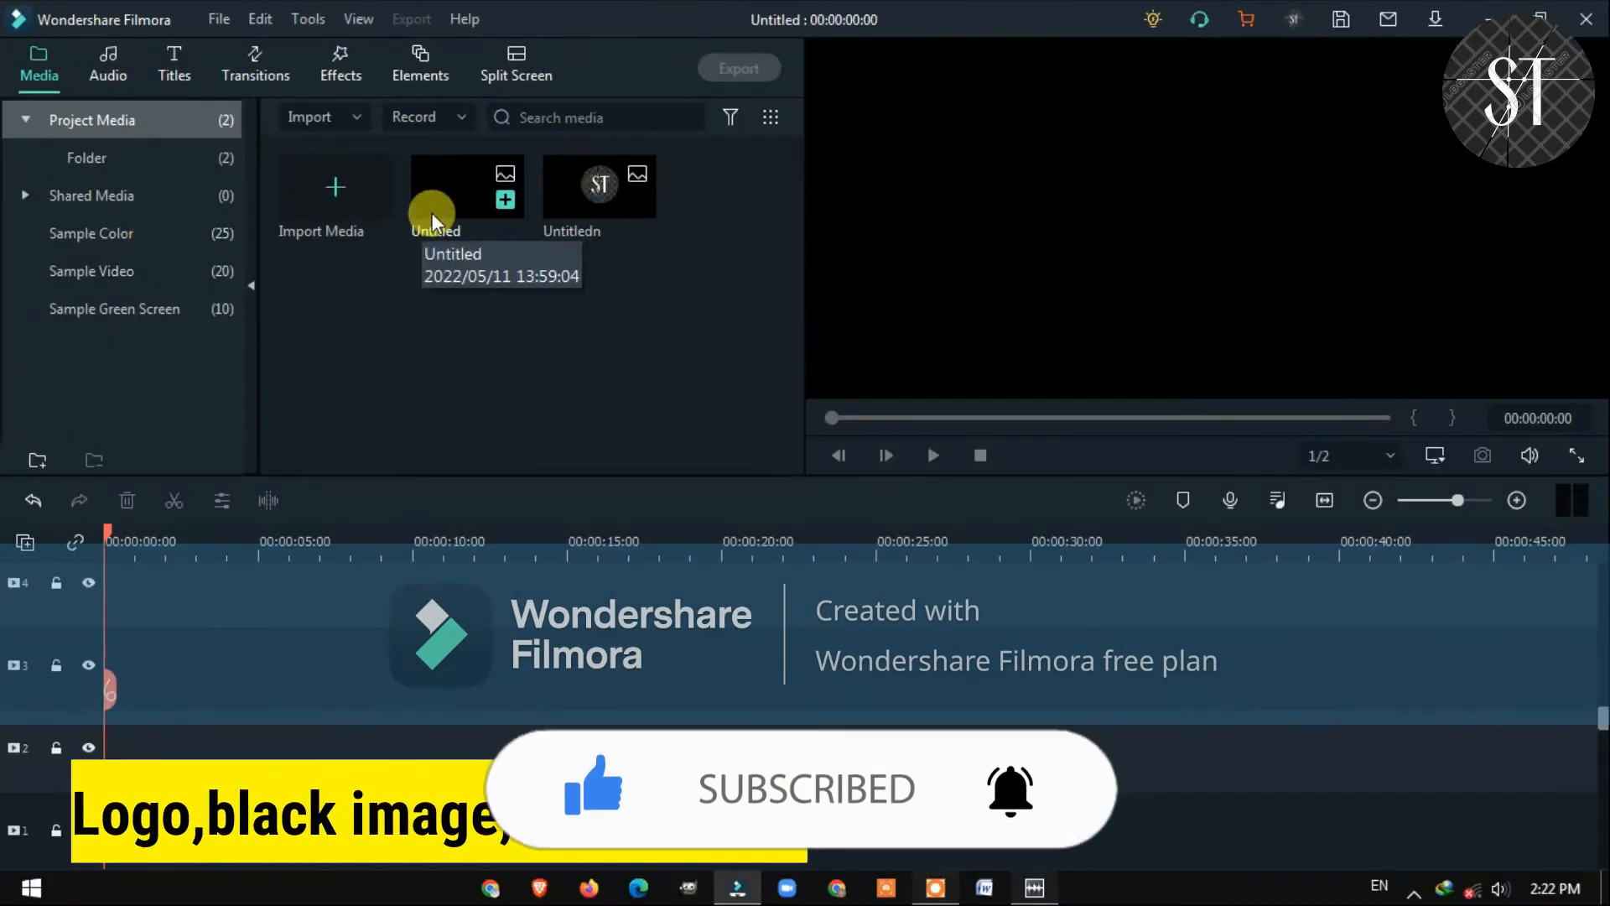
click(73, 227)
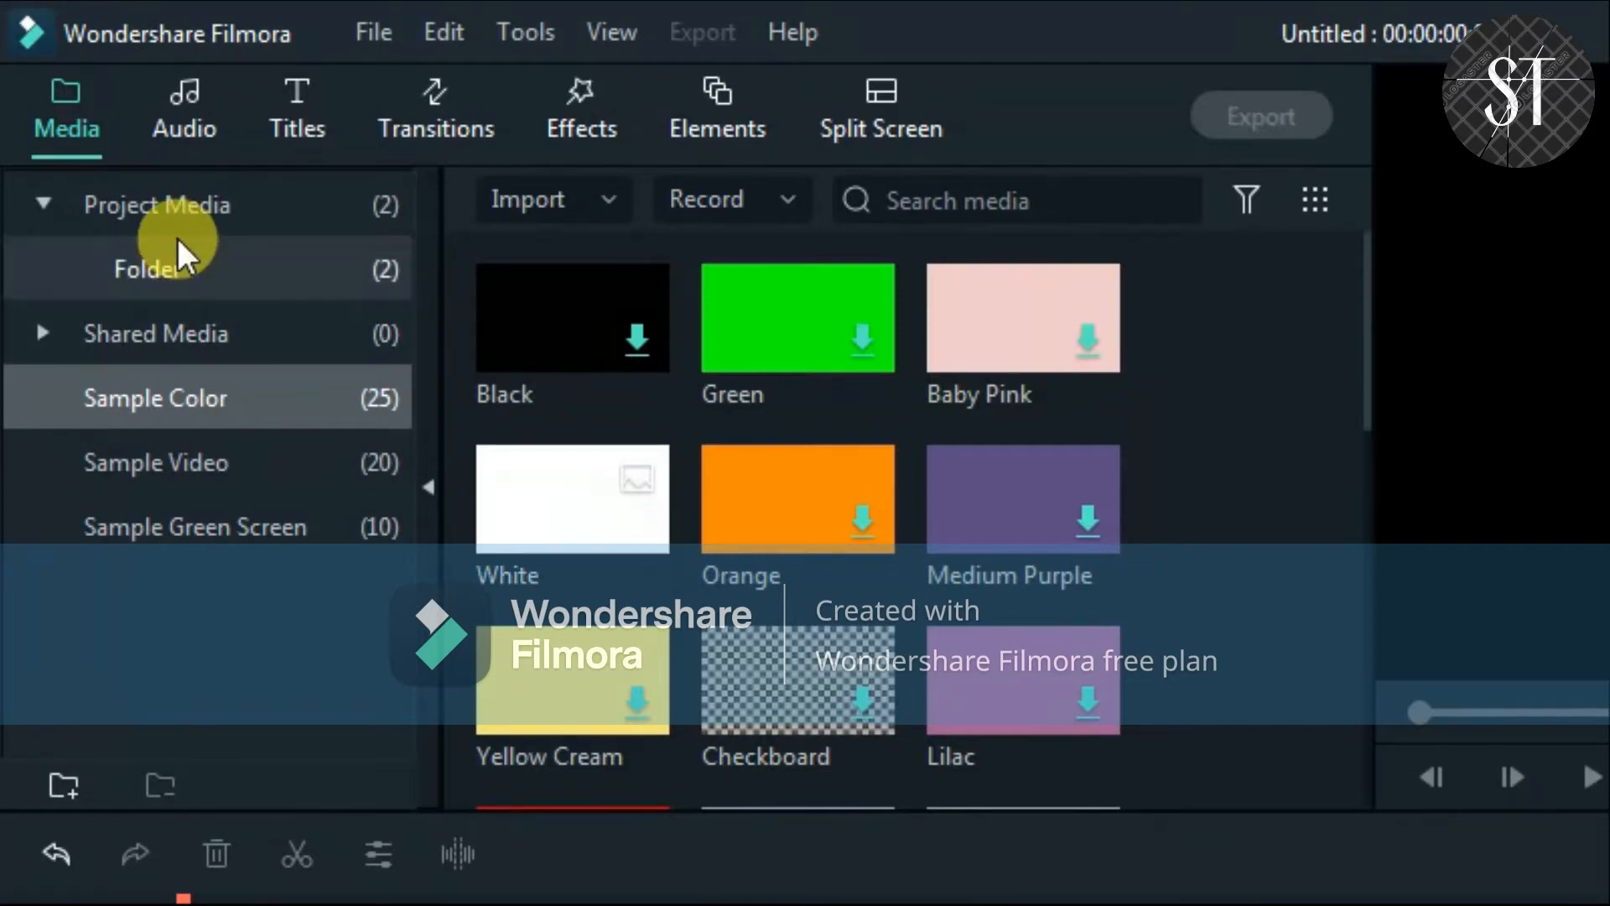
double_click(174, 190)
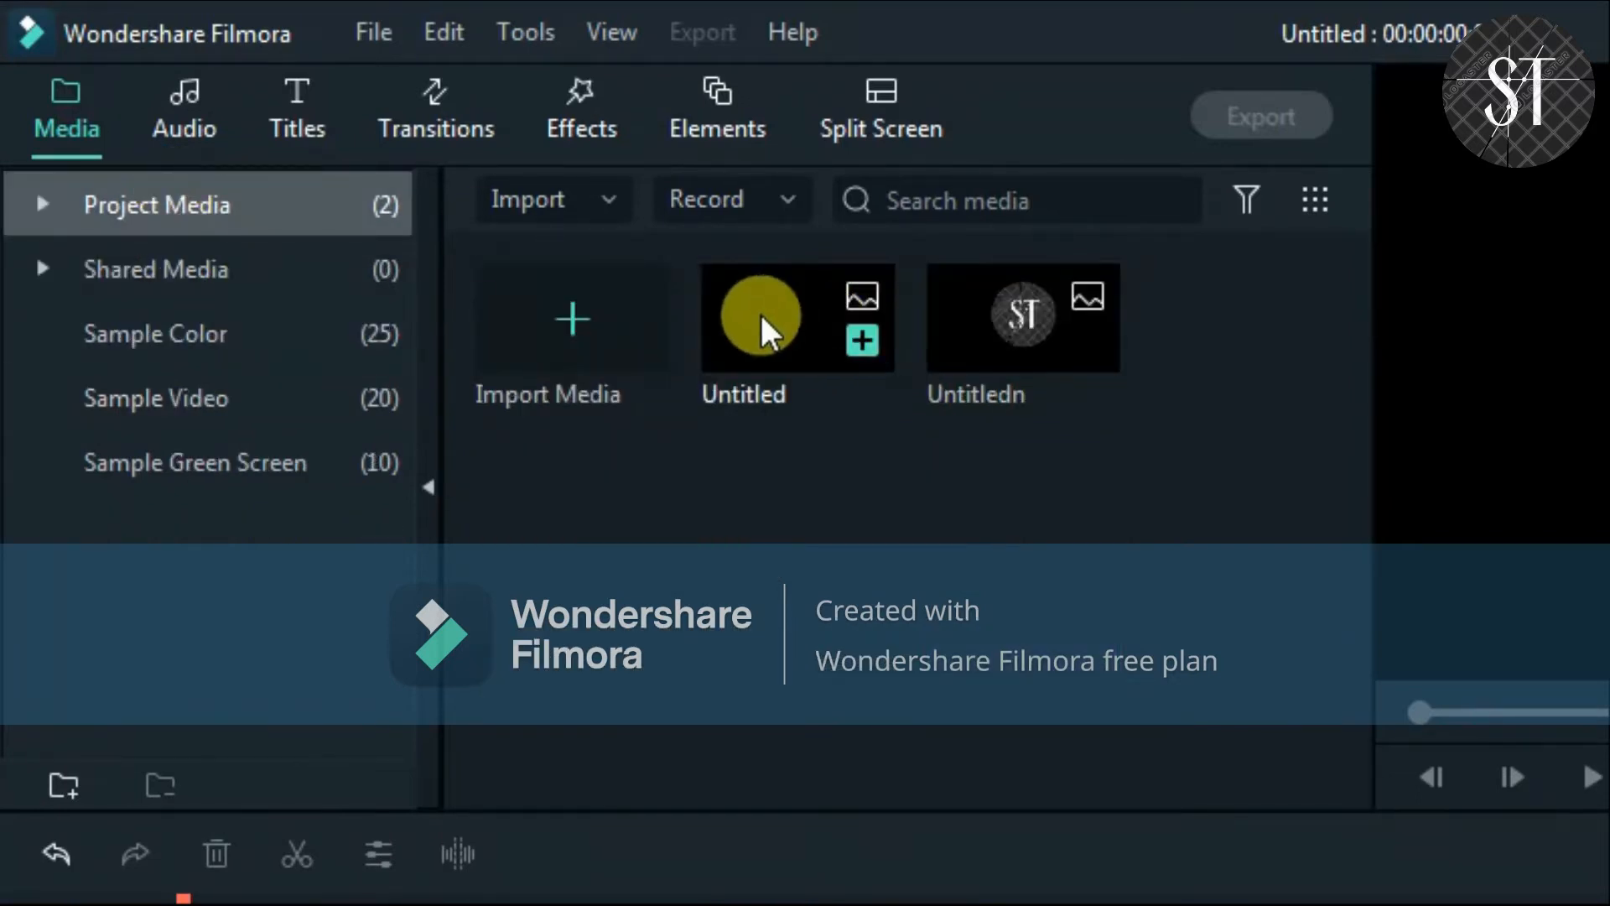
drag(1022, 357, 173, 905)
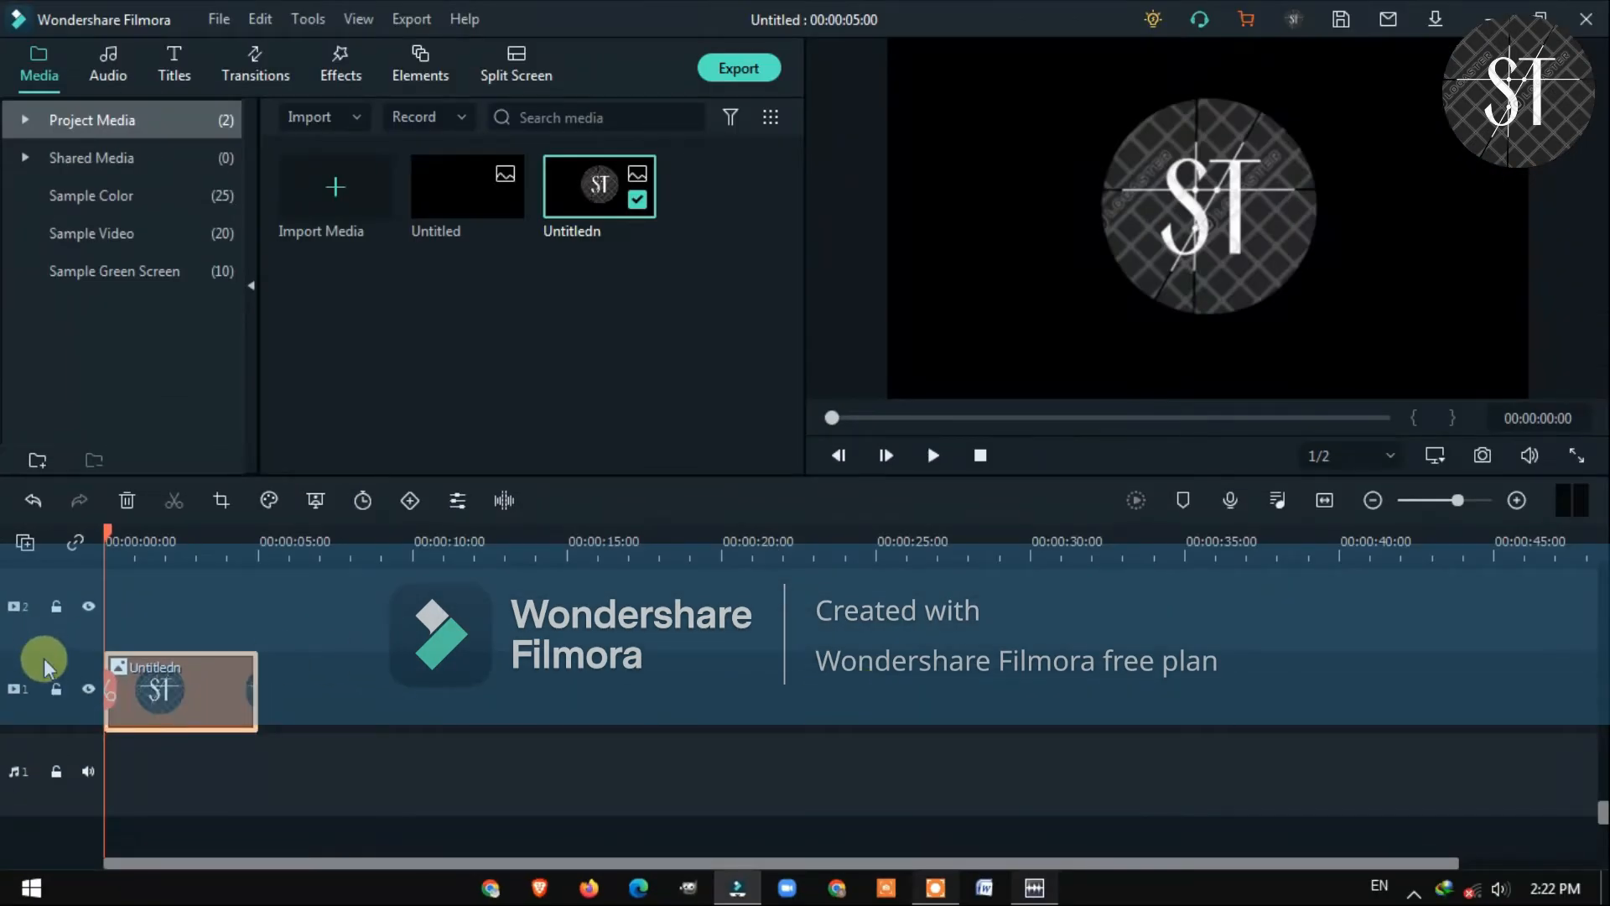
drag(246, 692, 1210, 697)
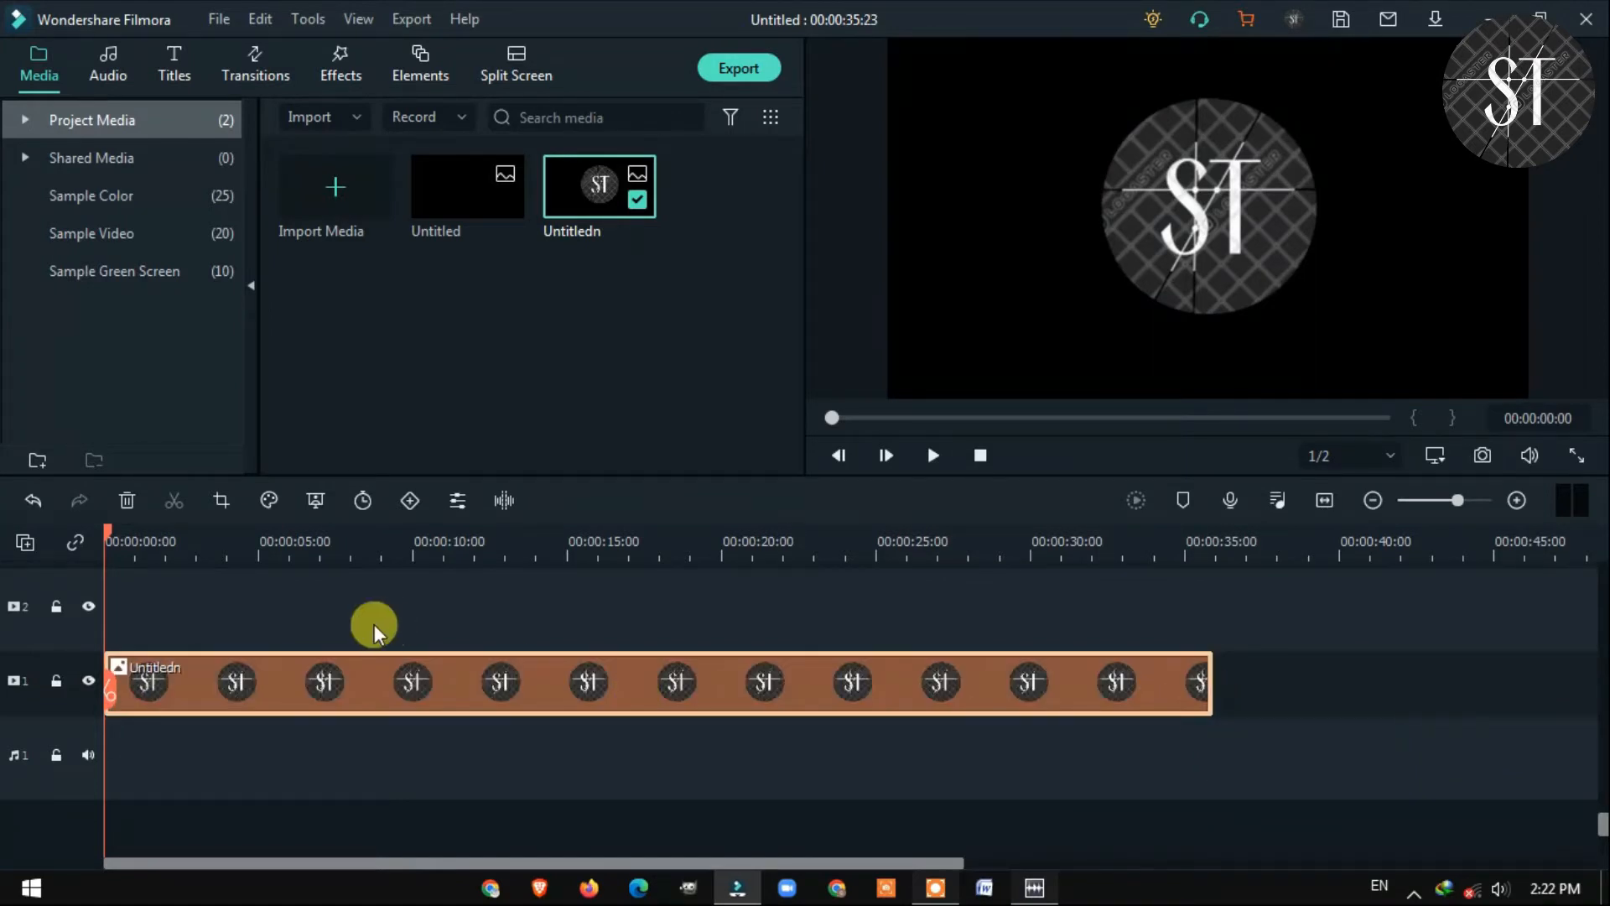
mouse_move(107, 645)
mouse_down()
mouse_move(187, 564)
mouse_move(762, 600)
mouse_move(112, 632)
mouse_up()
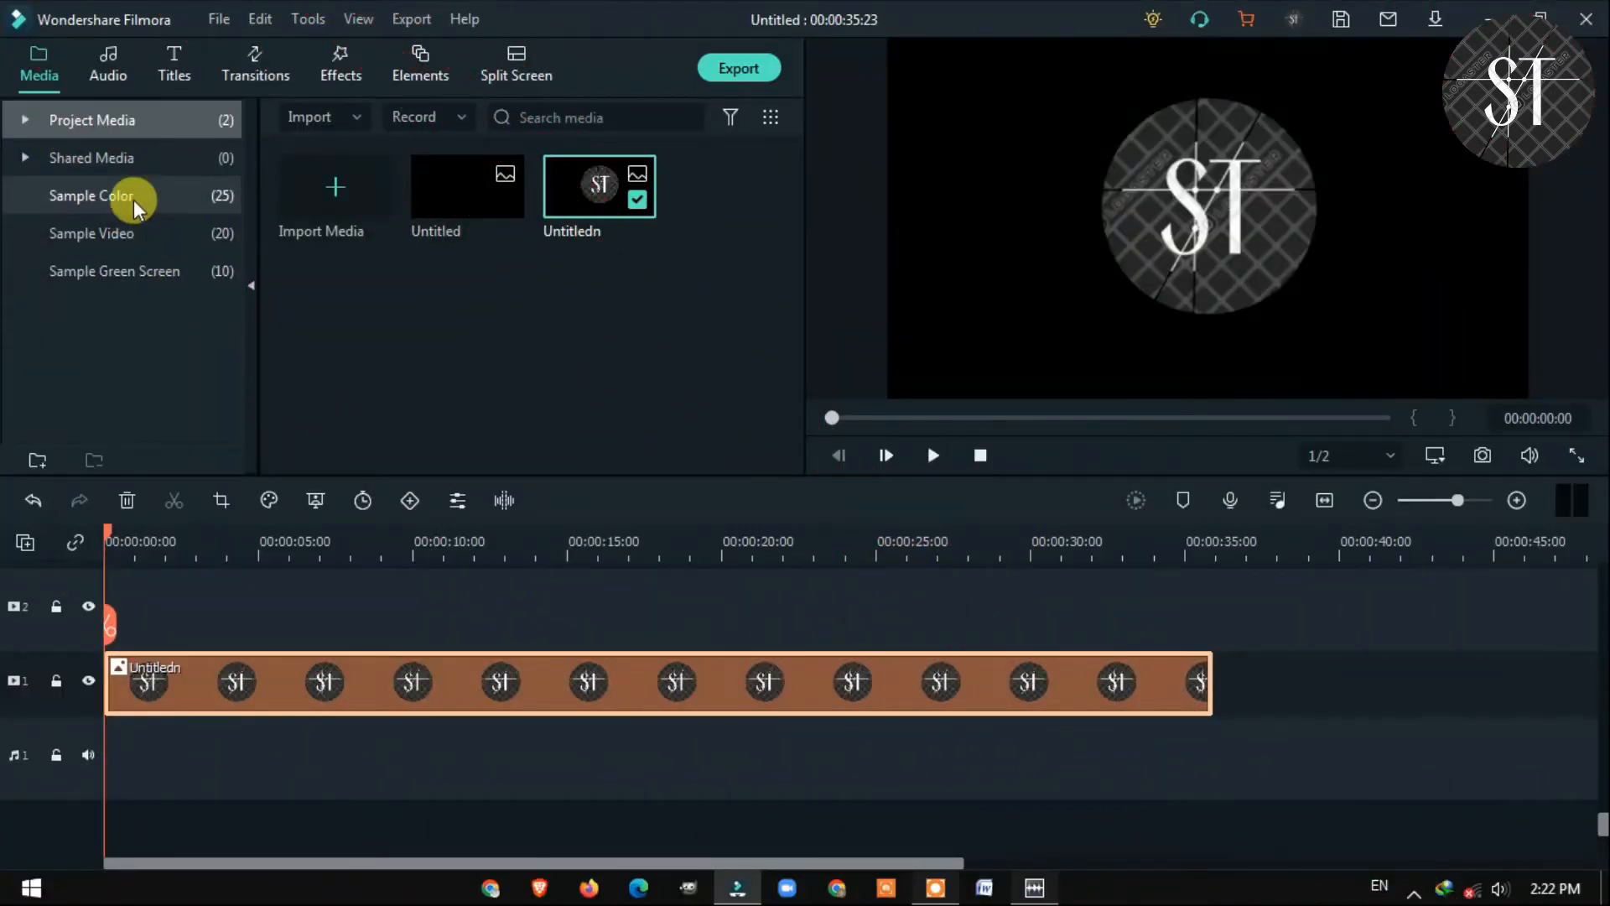
- Add the White sample color at the start of track 2 and extend it to match the logo clip's length
click(134, 199)
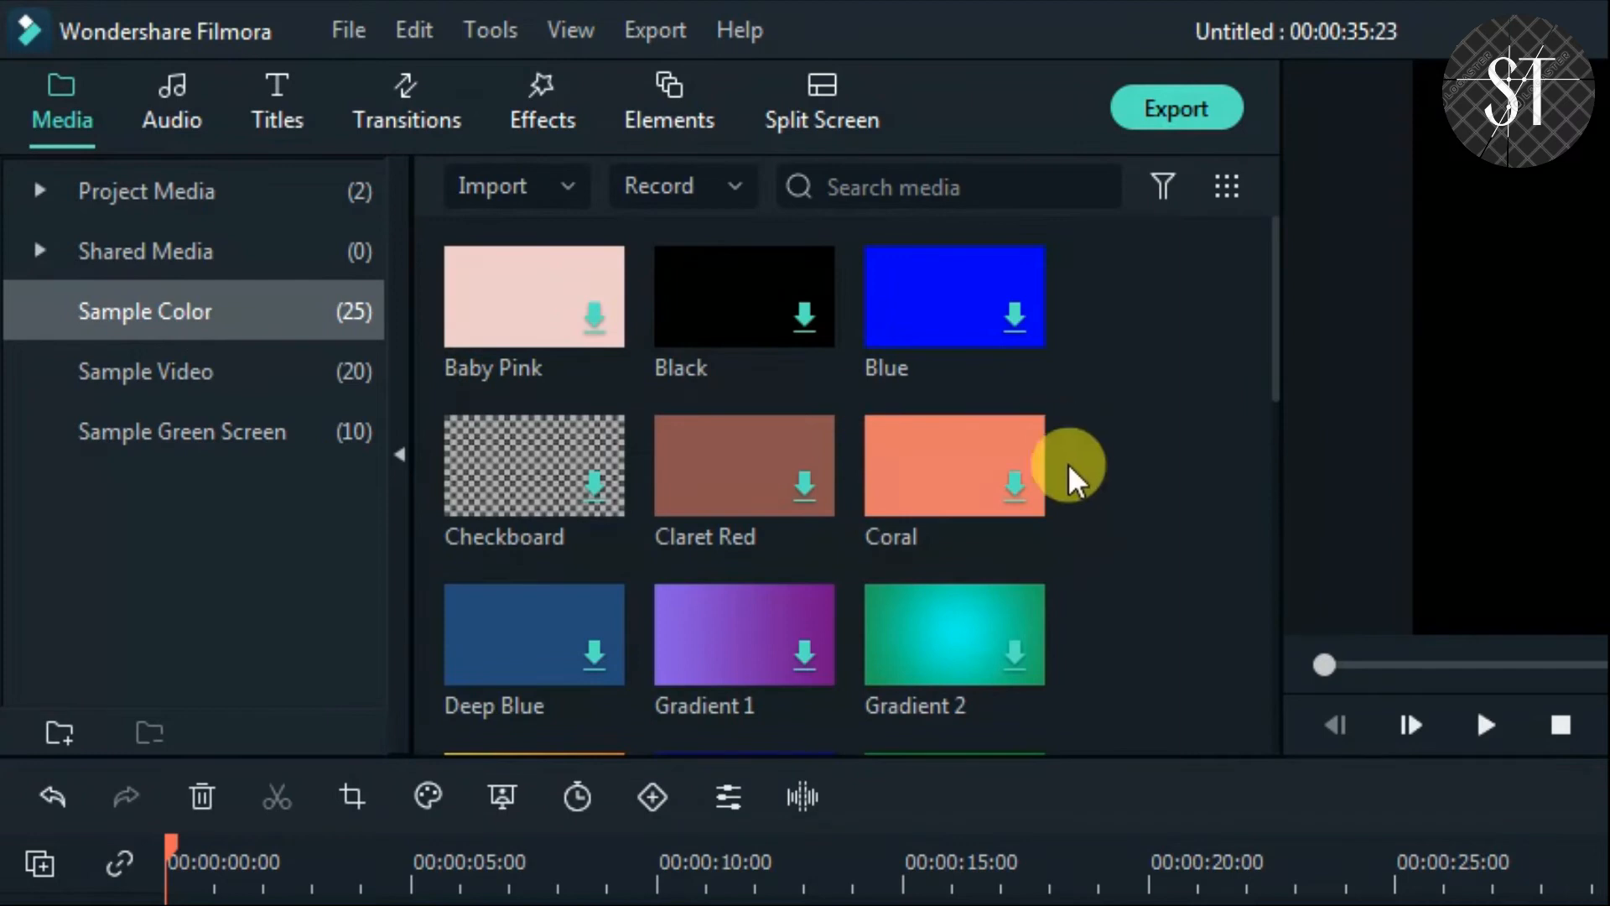
scroll(1201, 334, down, 10)
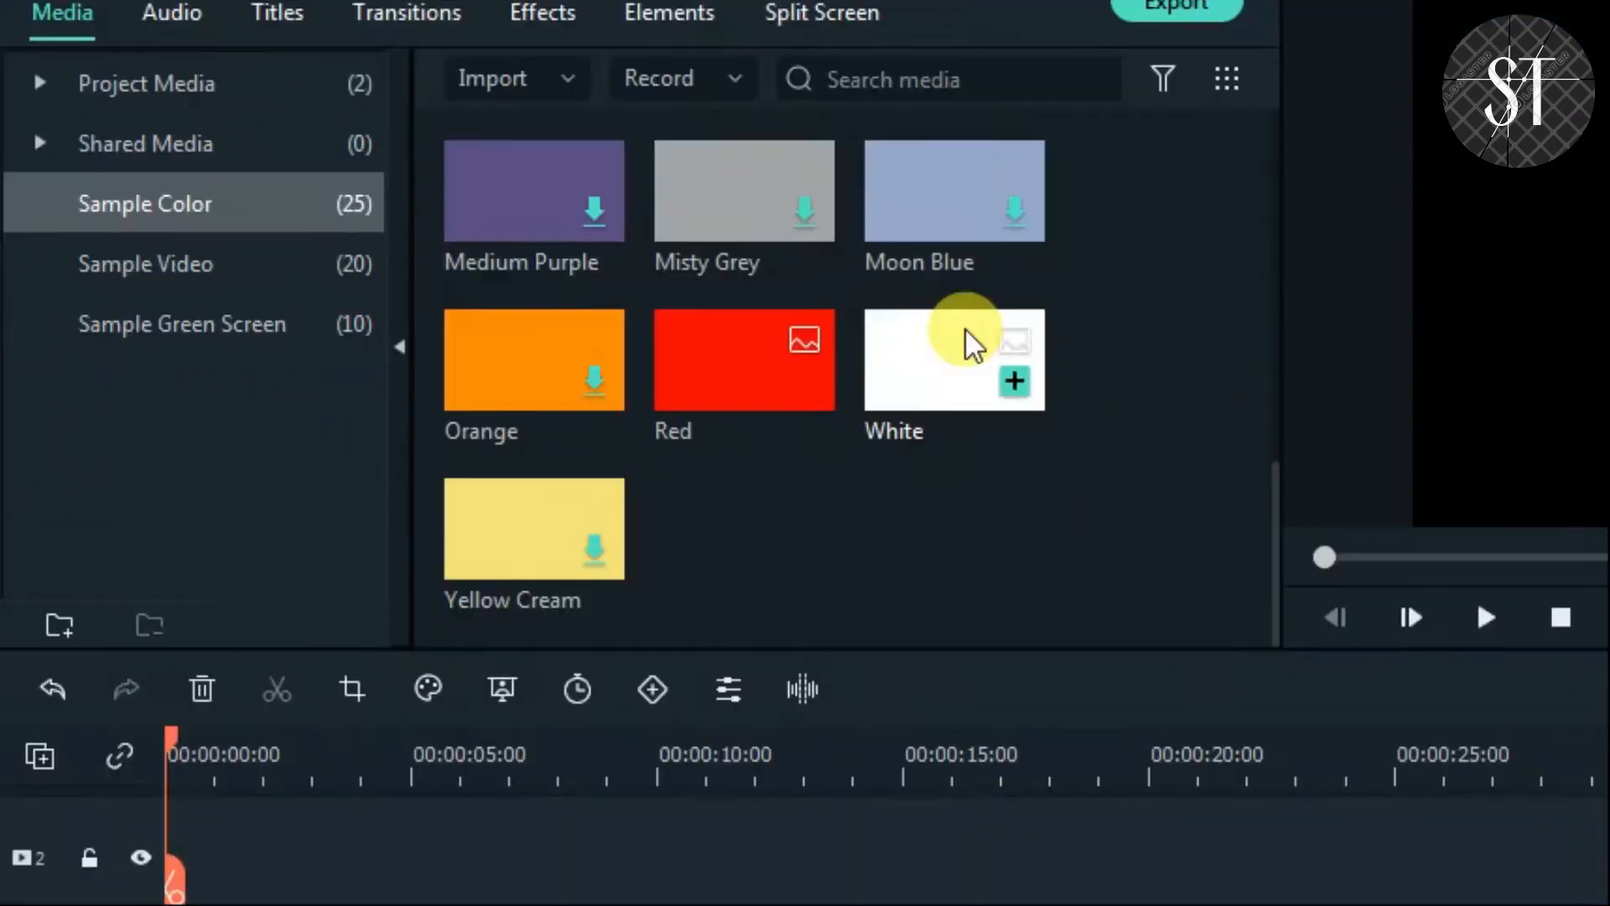
drag(972, 344, 172, 897)
drag(408, 432, 1204, 661)
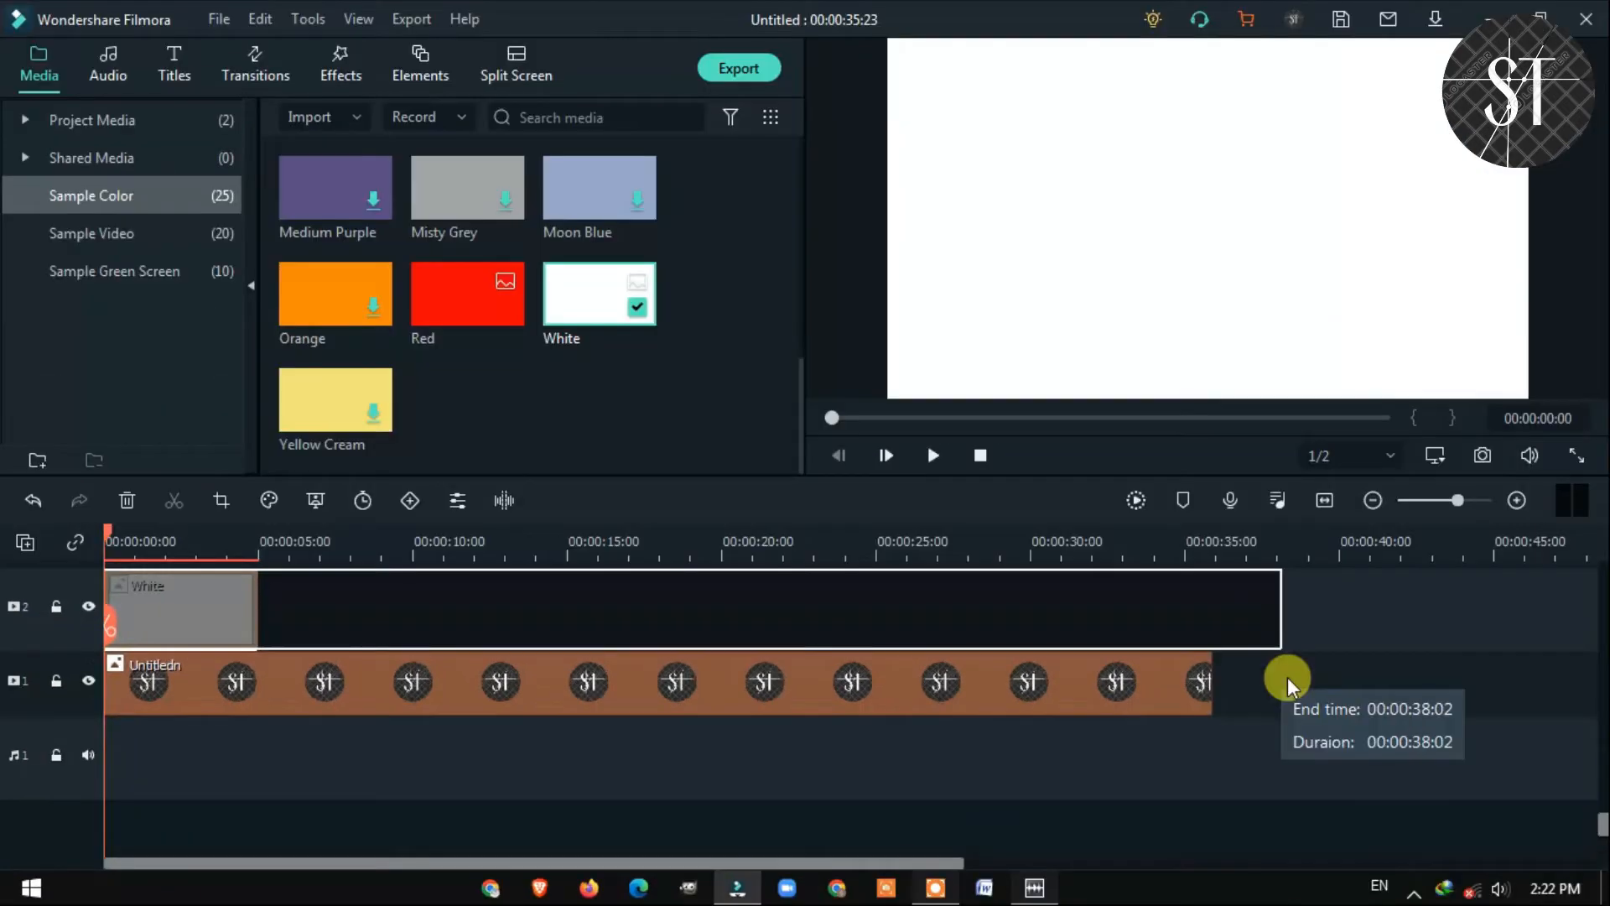
drag(68, 569, 64, 615)
scroll(1050, 712, up, 2)
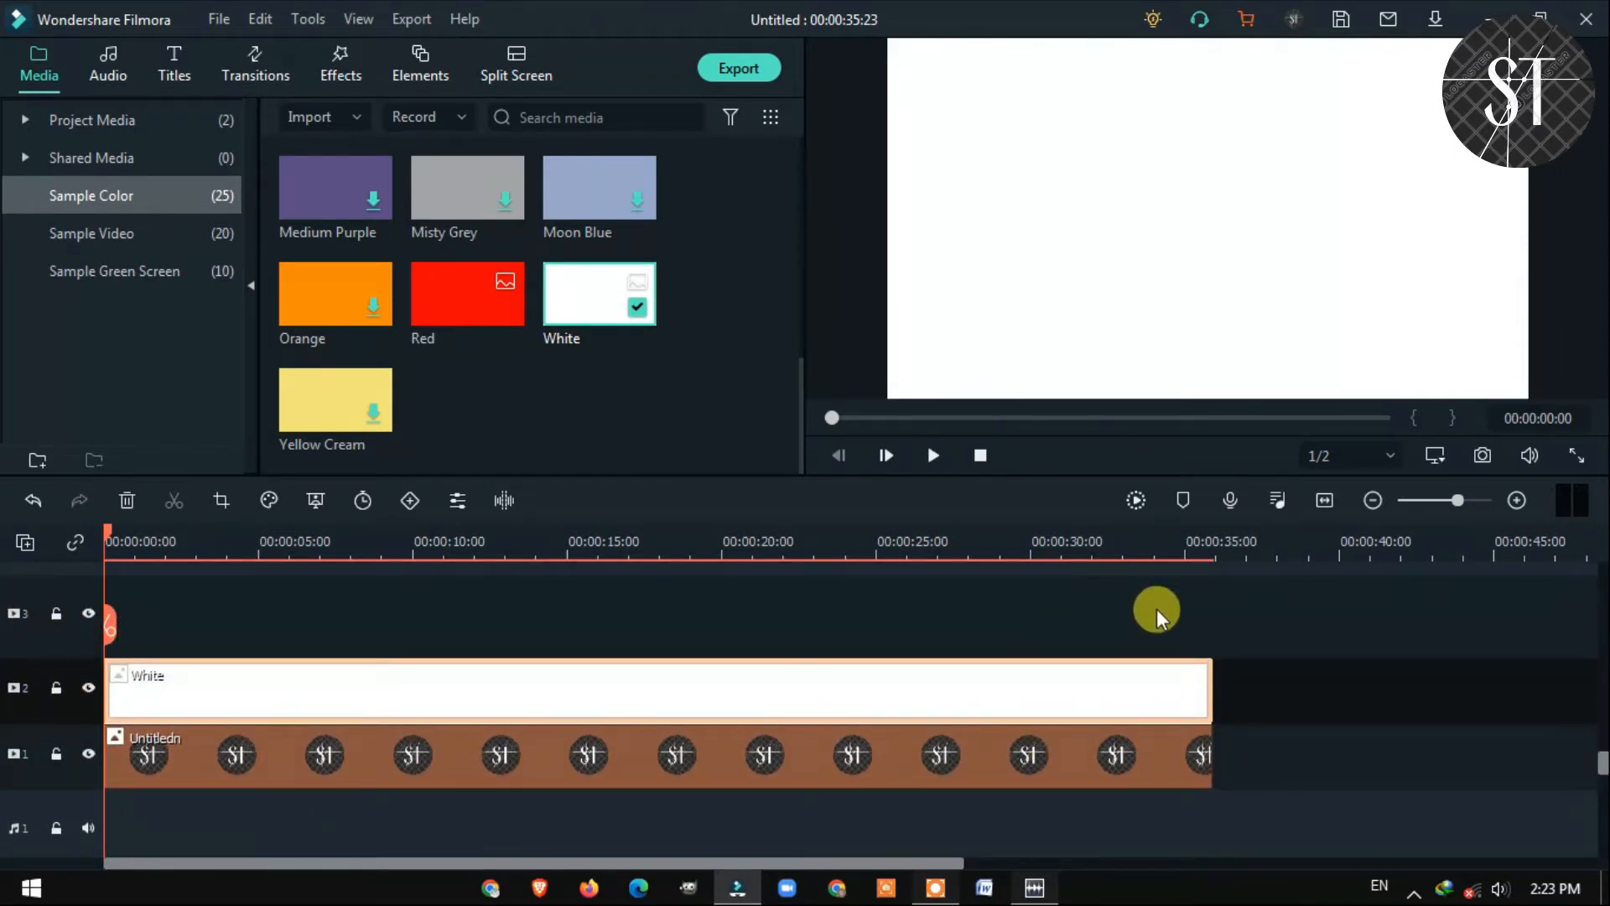
- Add a custom animation keyframe to the White clip at 00:00:00:05
mouse_move(111, 618)
mouse_down()
mouse_move(157, 628)
mouse_move(111, 623)
mouse_up()
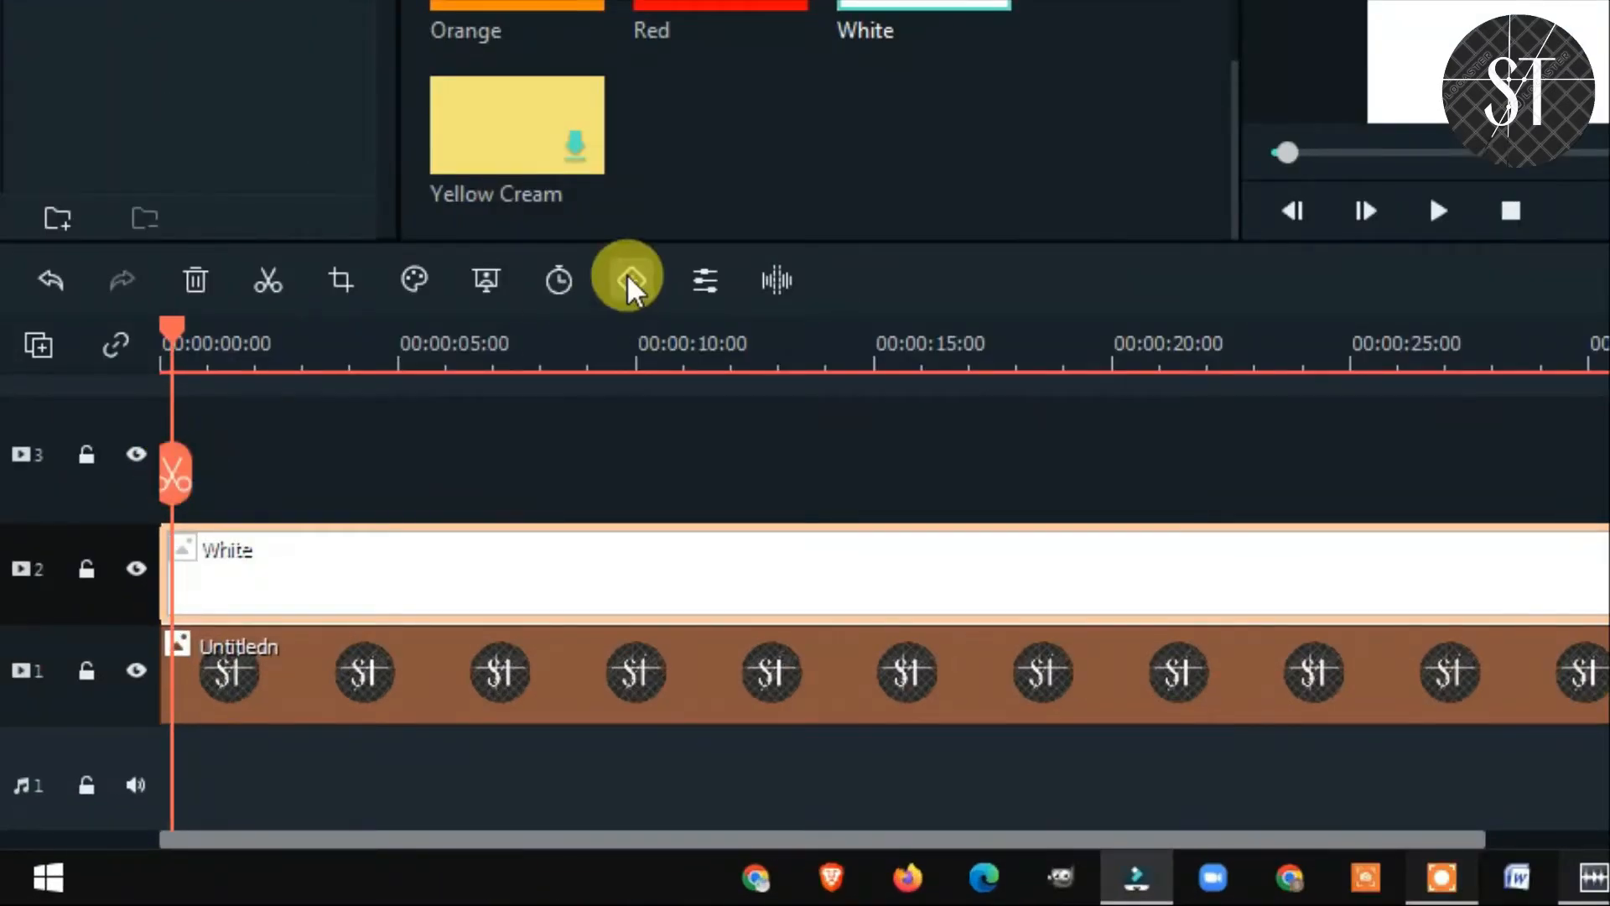
drag(184, 464, 169, 465)
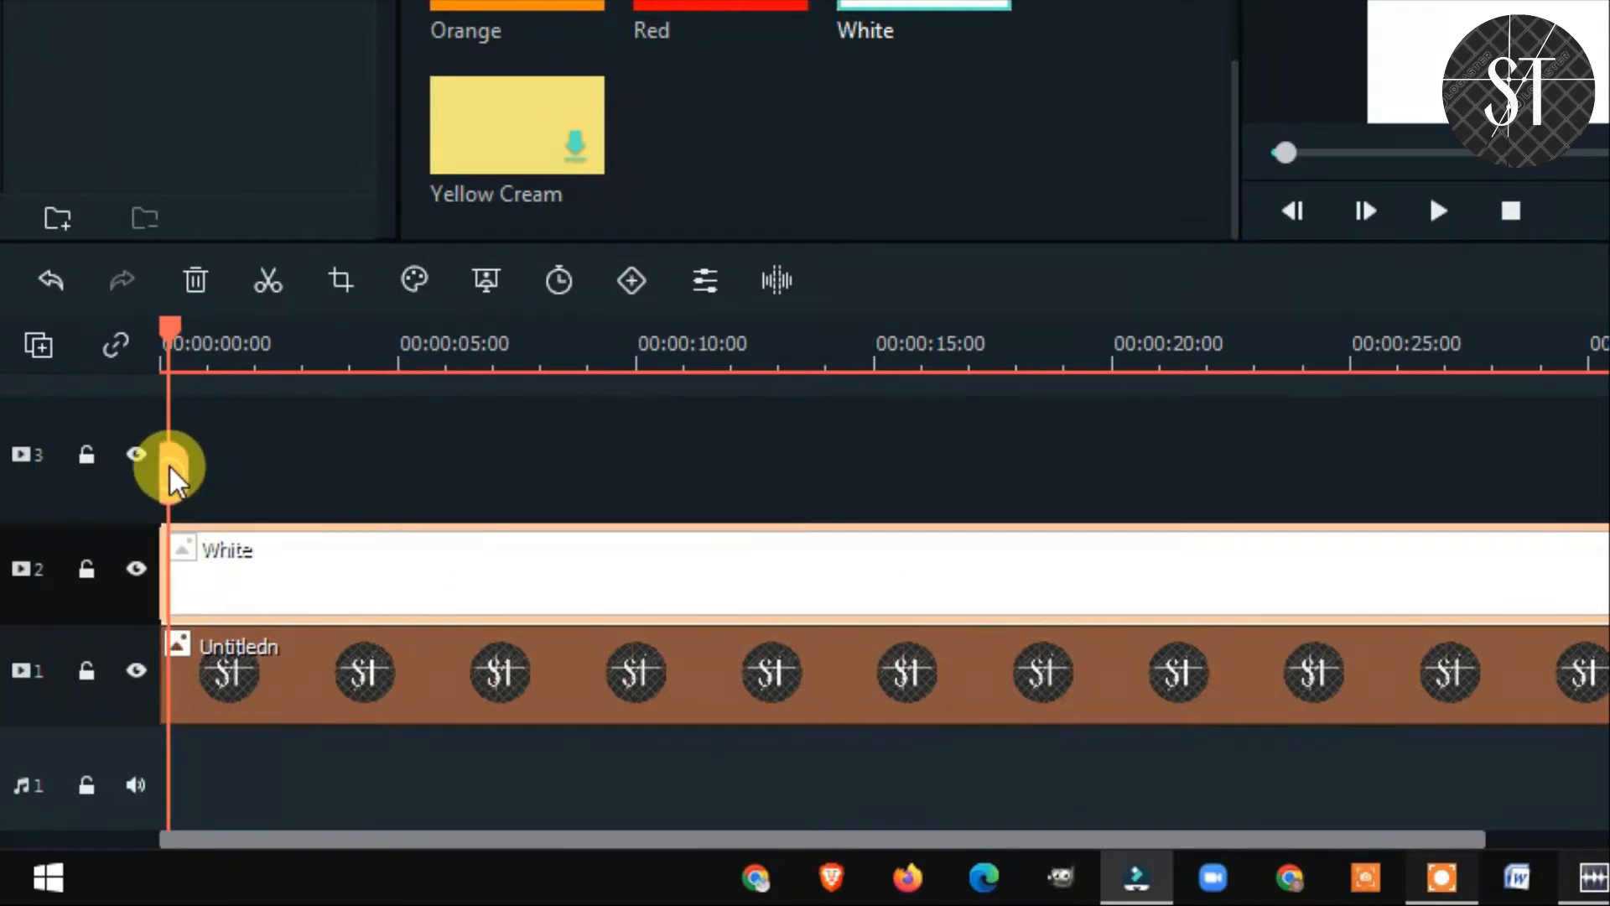
click(634, 280)
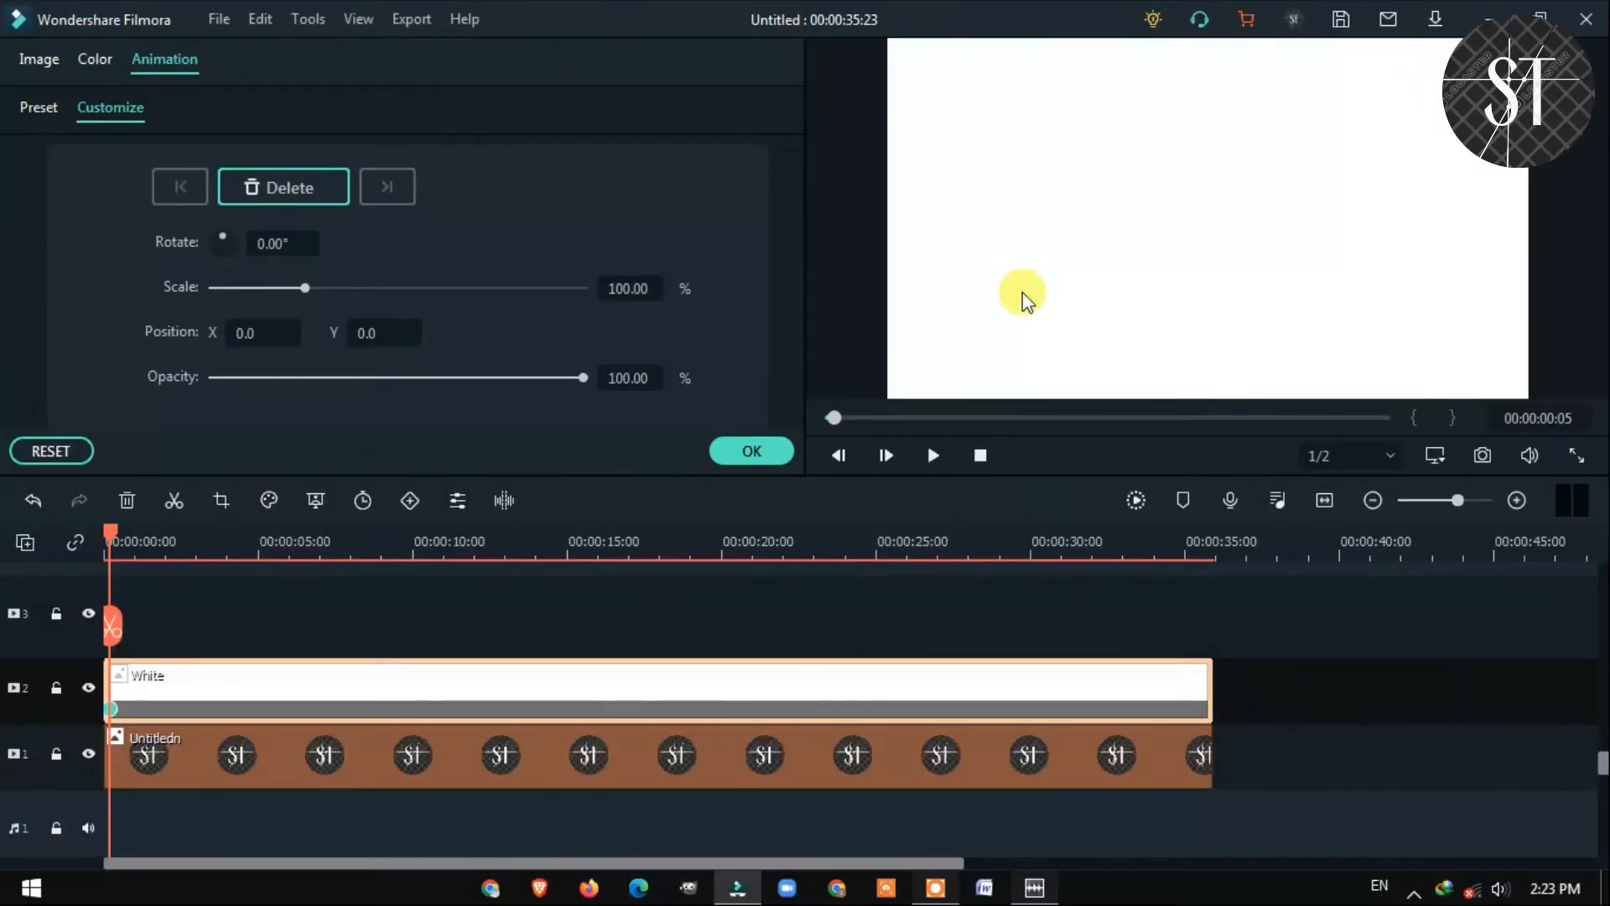
- Shrink the white clip in the preview into a narrow strip and rotate it nearly upright over the logo
click(1575, 445)
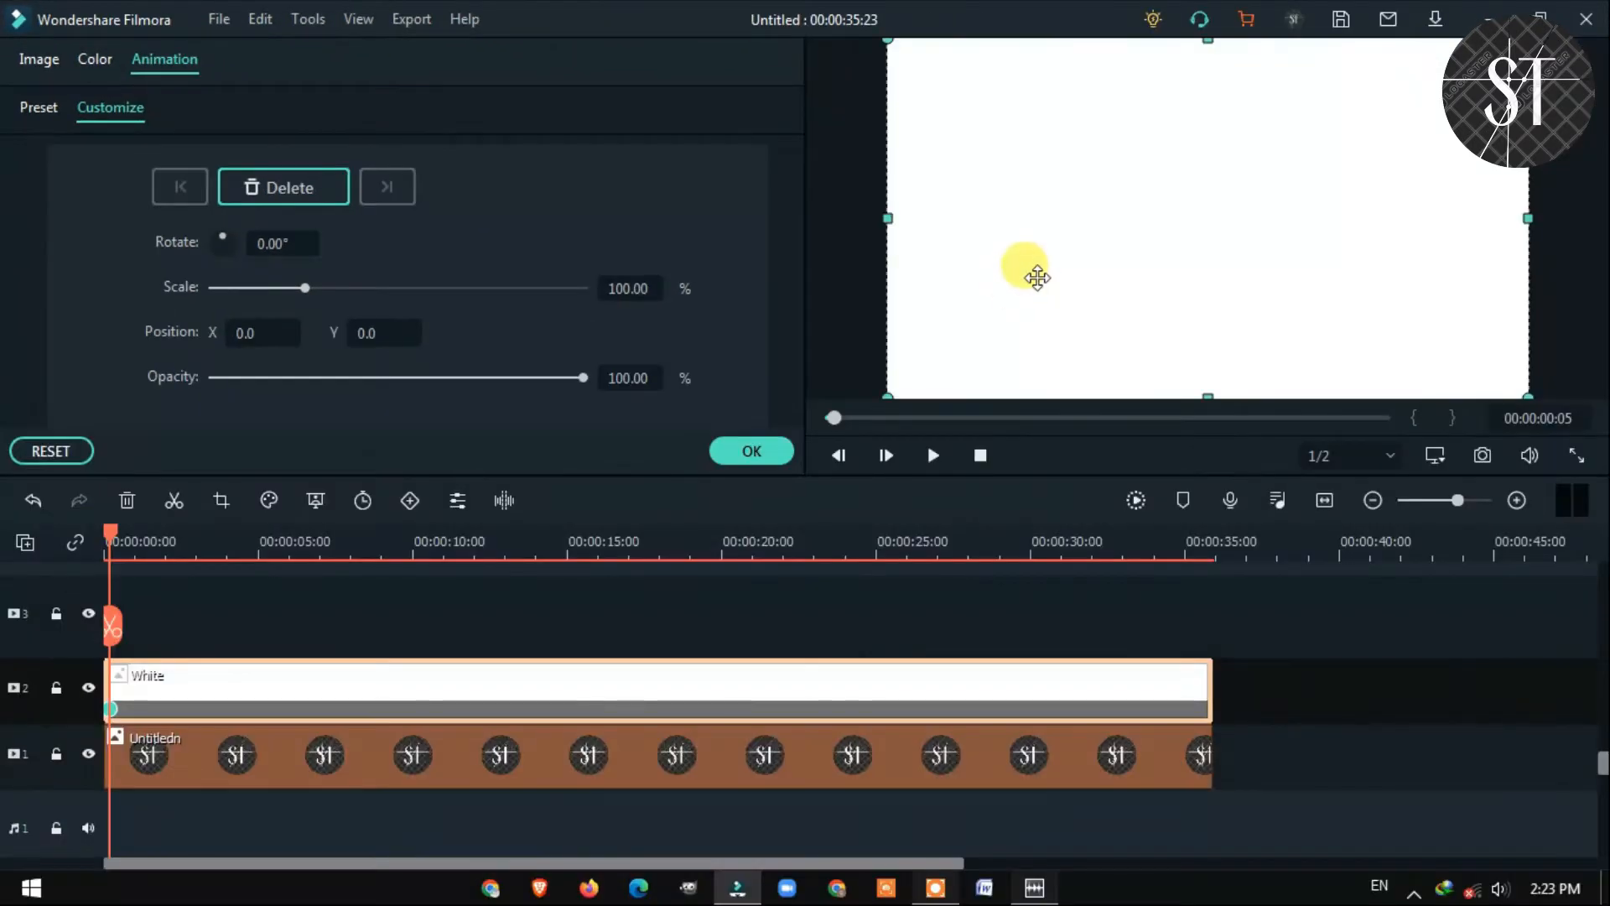
drag(1210, 39, 1212, 285)
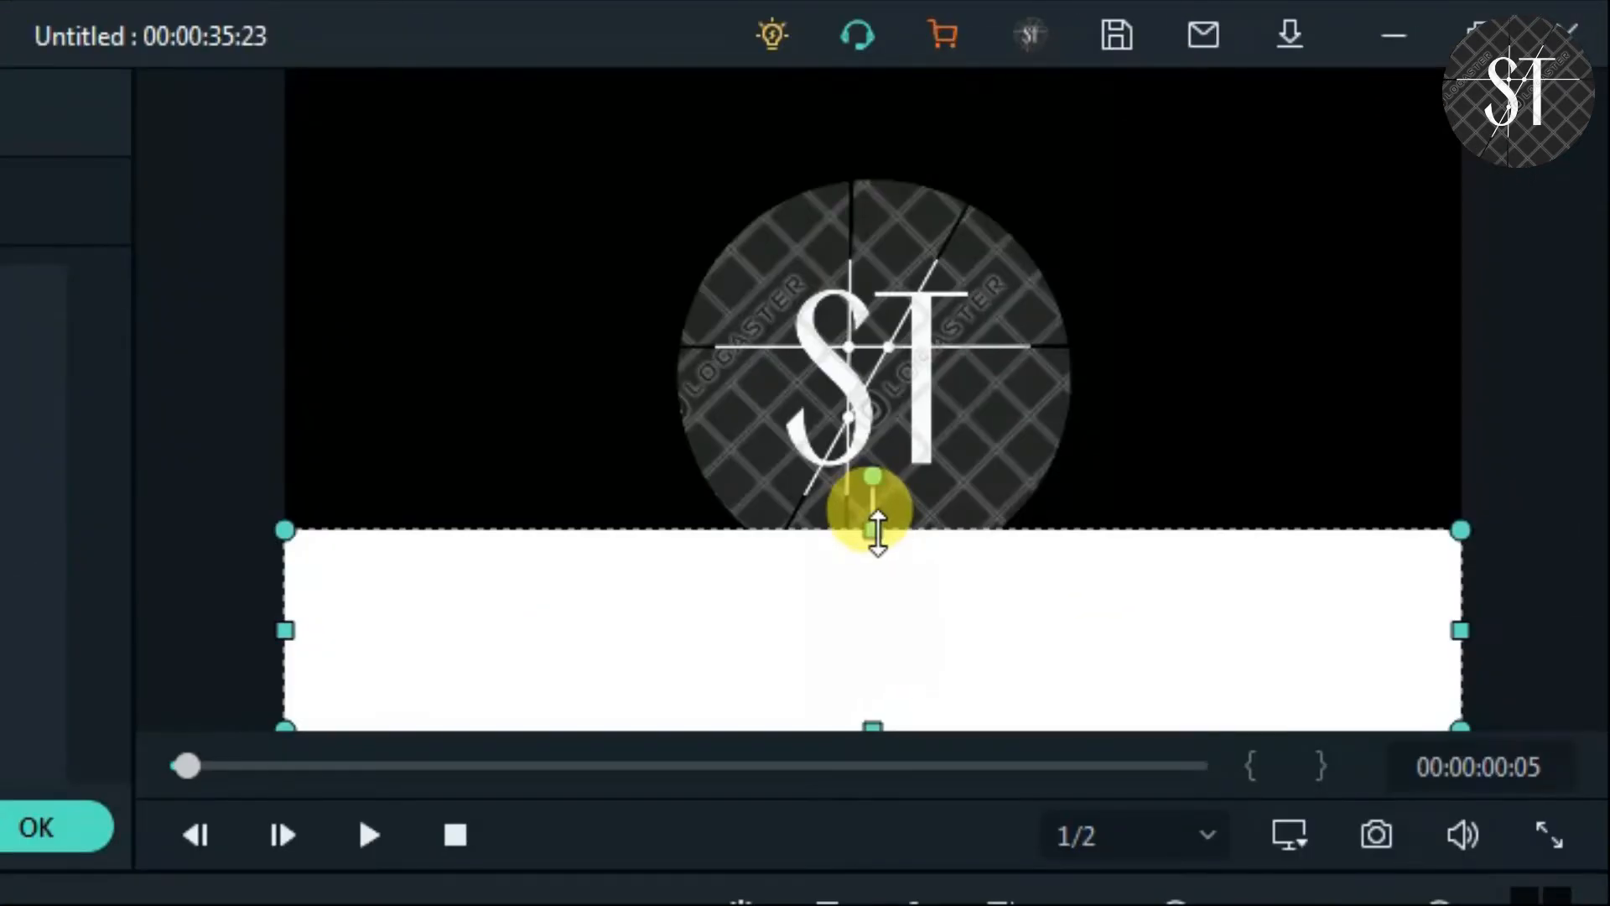
drag(892, 530, 893, 547)
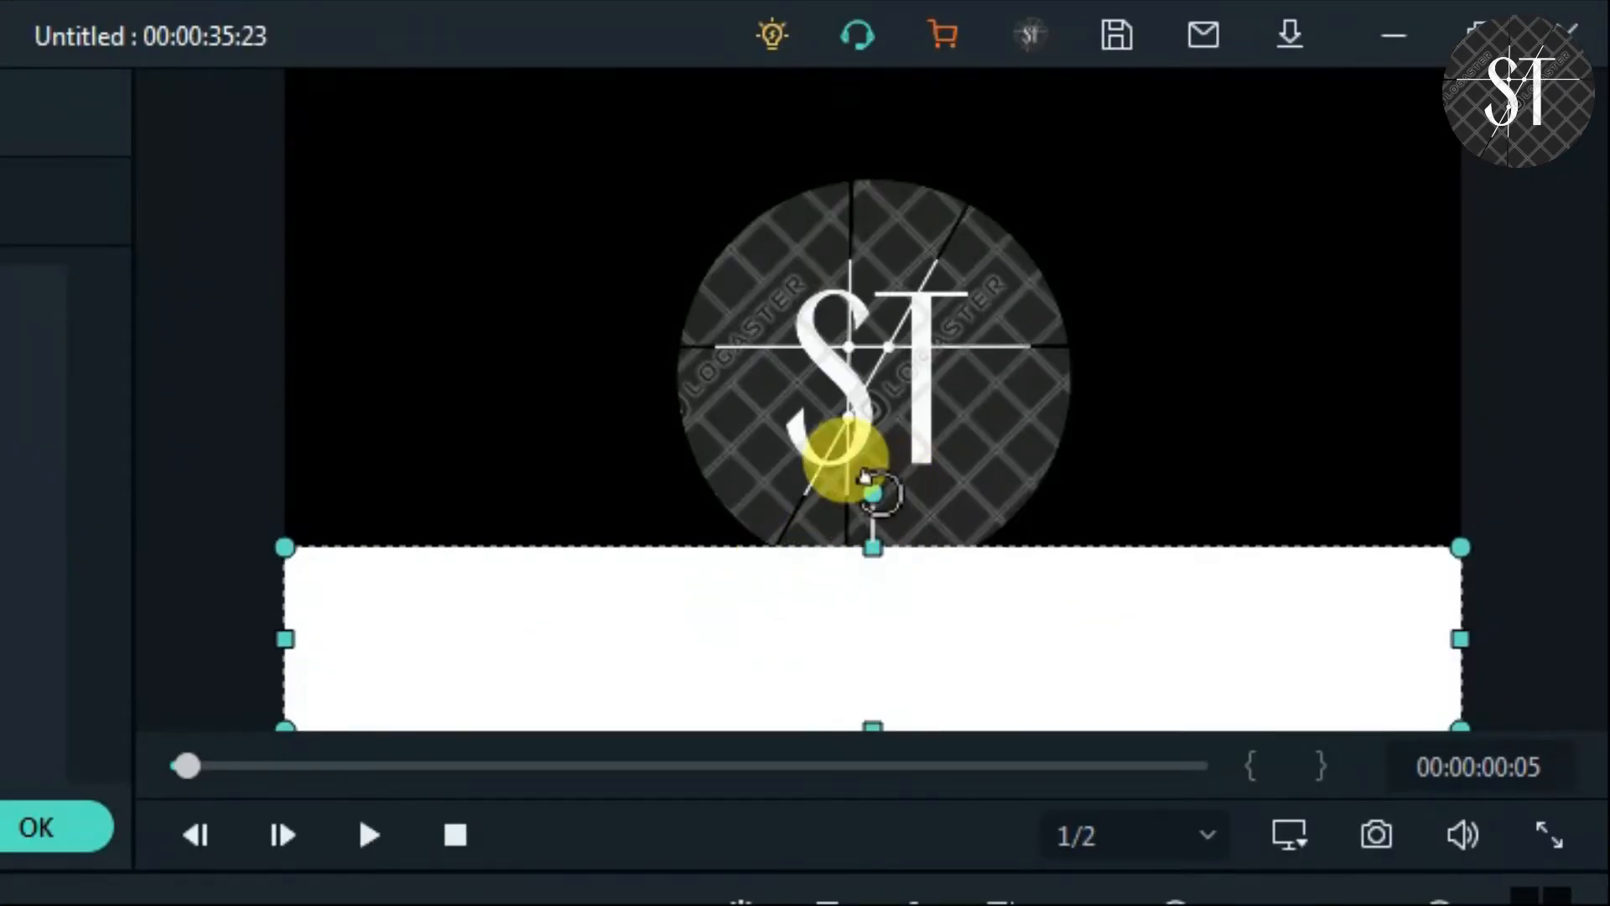
drag(873, 493, 1111, 556)
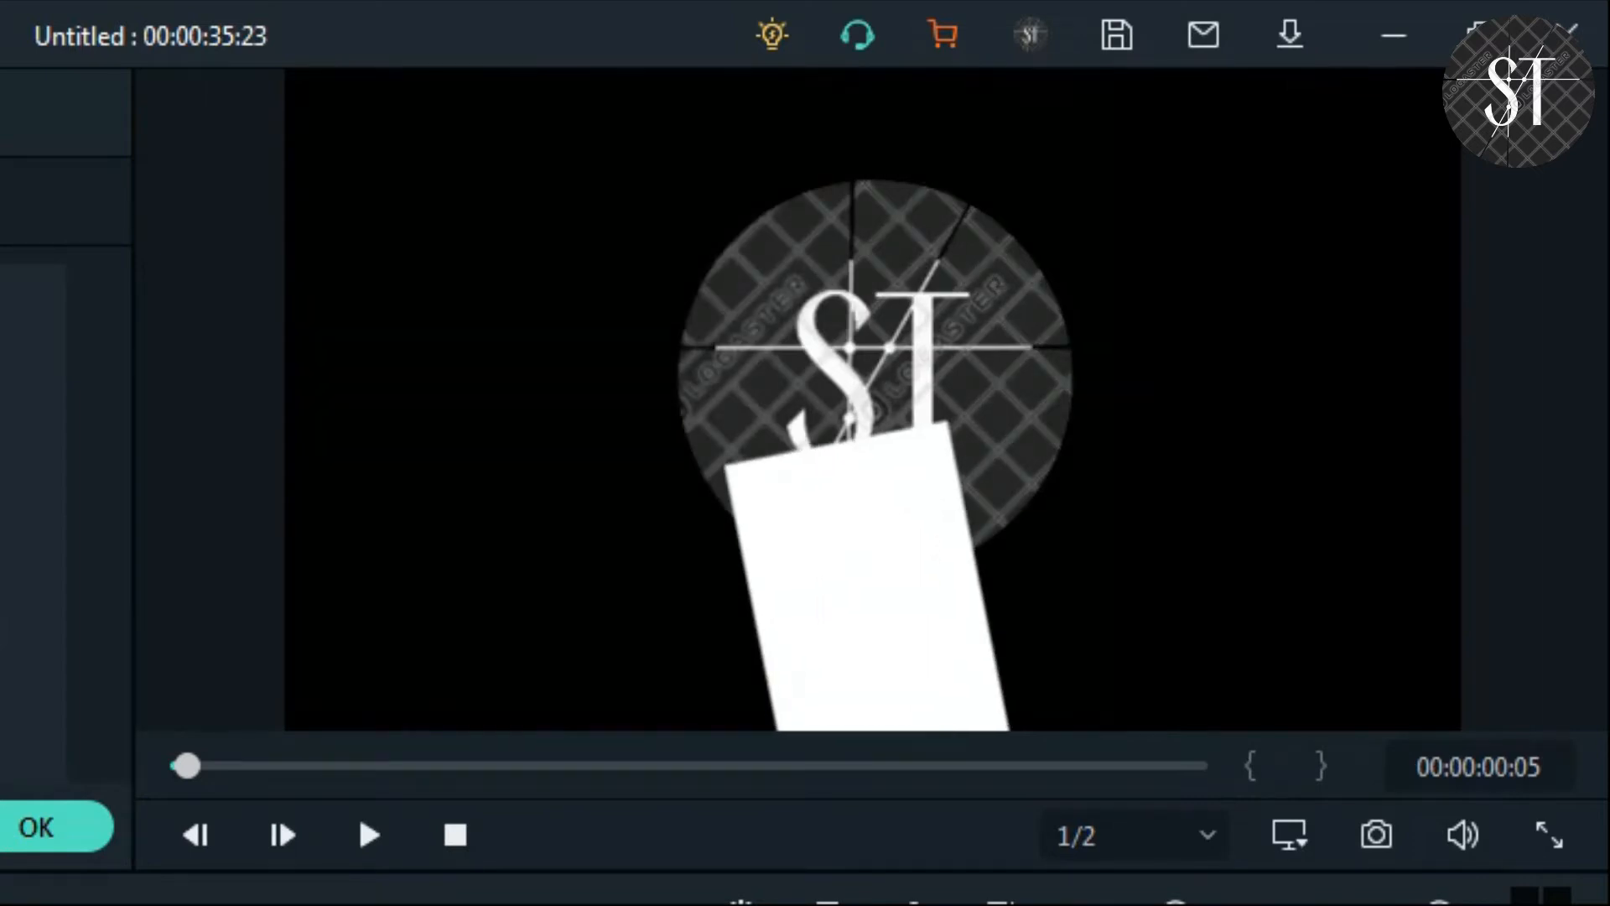
- Lengthen the white strip past the frame, tilt it to about 69.23° and move it beside the logo at about X -204.9, Y 8.9
click(825, 493)
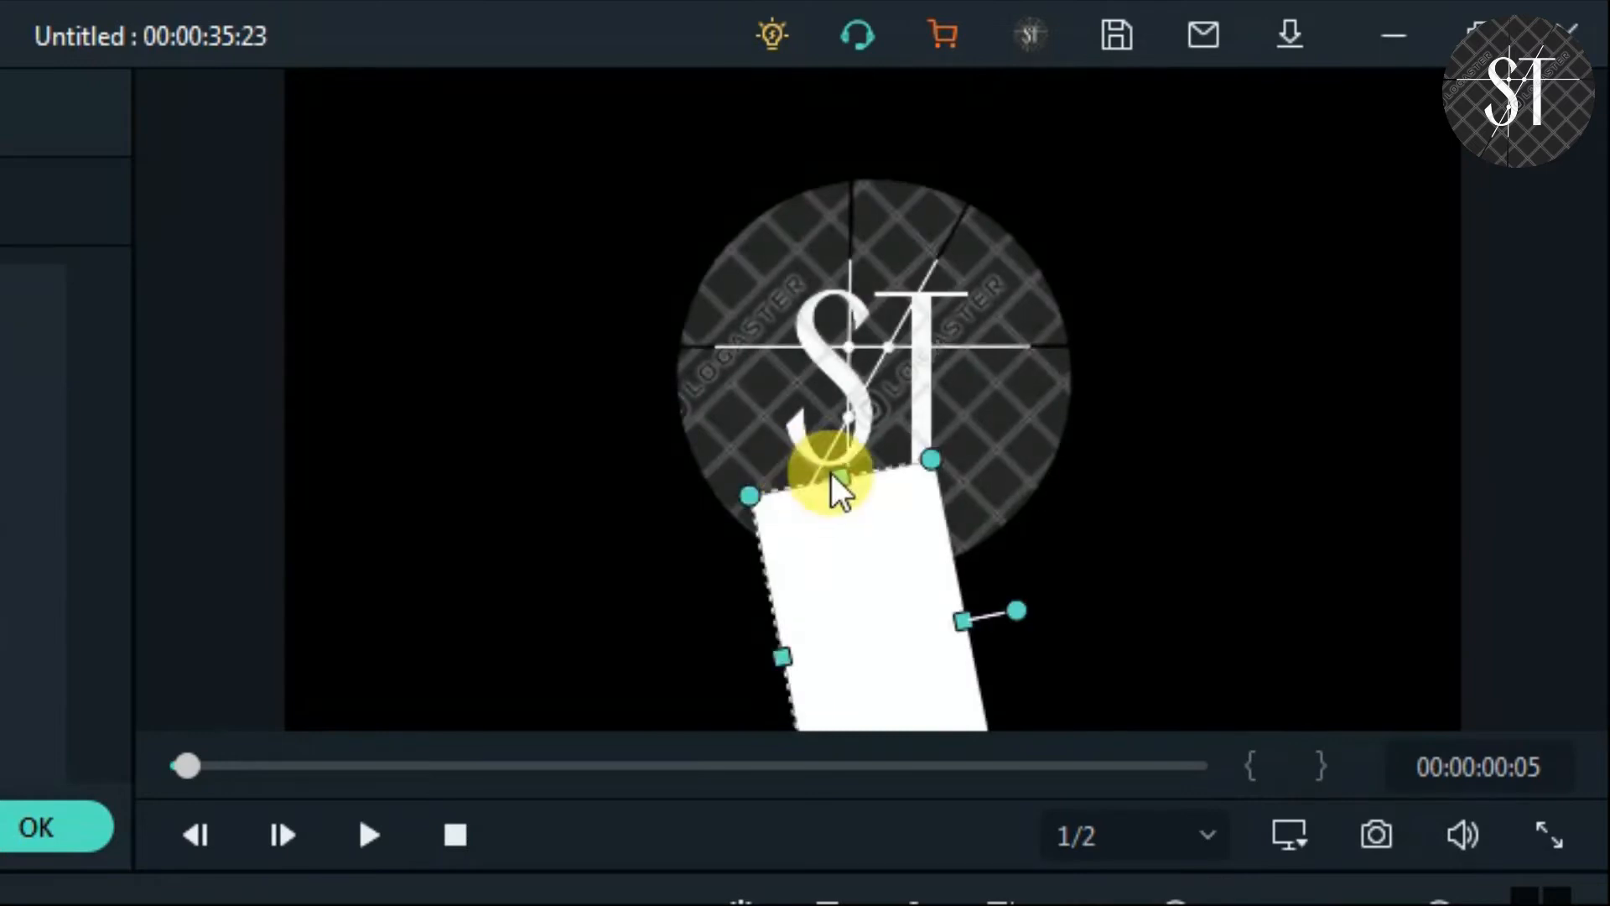
drag(845, 475, 741, 2)
mouse_move(969, 369)
mouse_down()
mouse_move(964, 335)
mouse_move(978, 341)
mouse_up()
drag(810, 348, 399, 325)
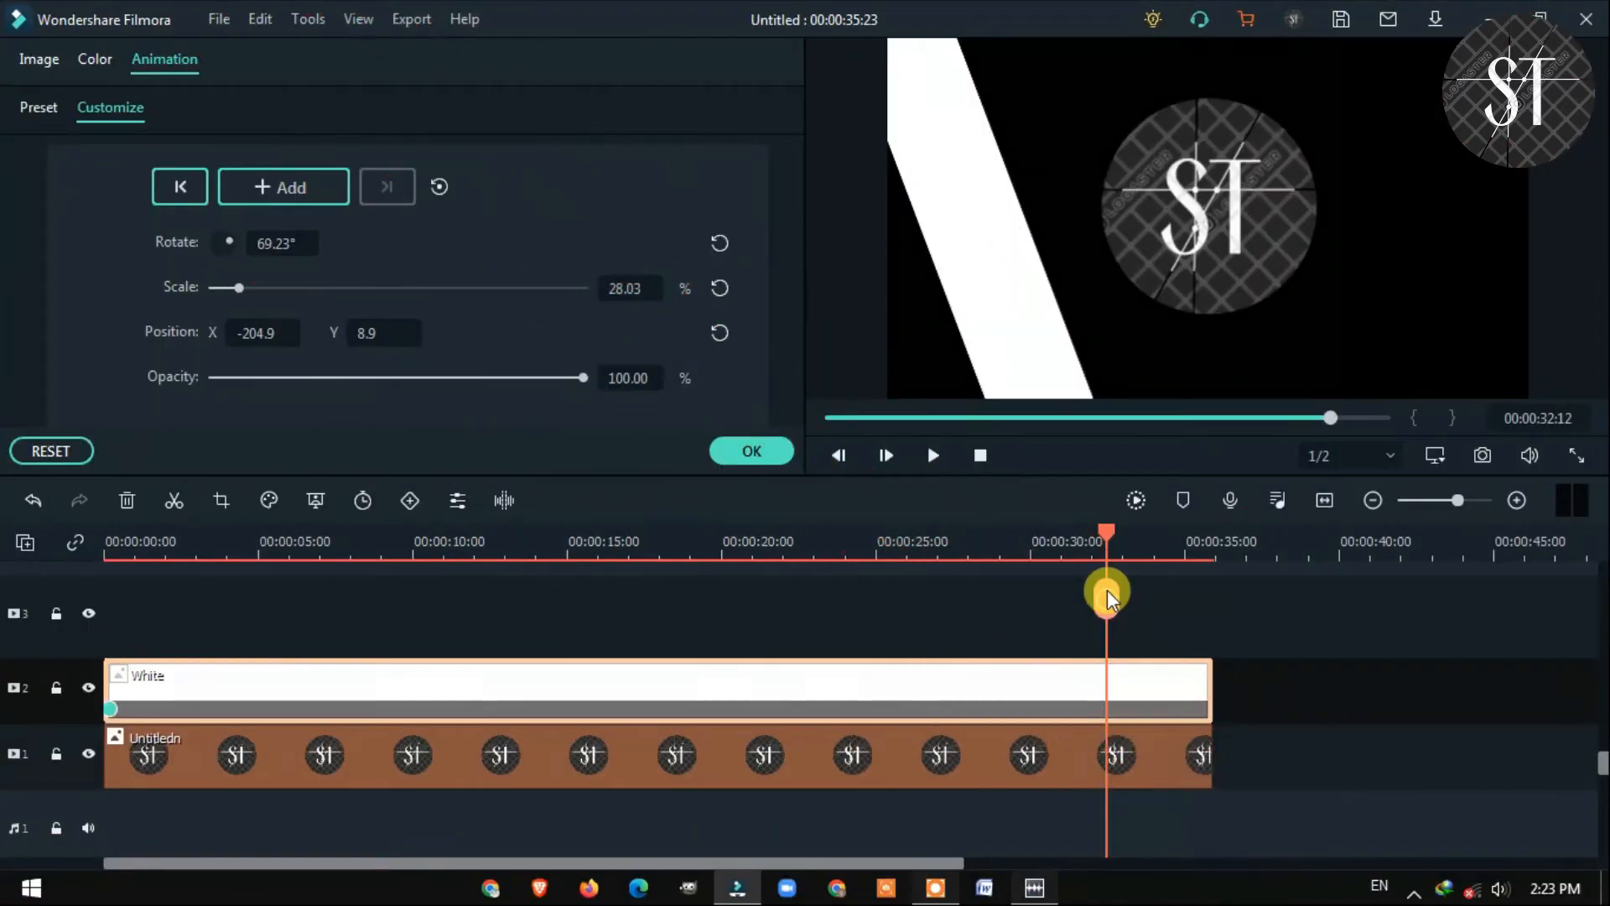
- Add a White clip keyframe at 00:00:35:09, stretching the strip past the frame's upper and lower edges and narrowing it to about 26.44% scale
drag(1106, 591, 1211, 592)
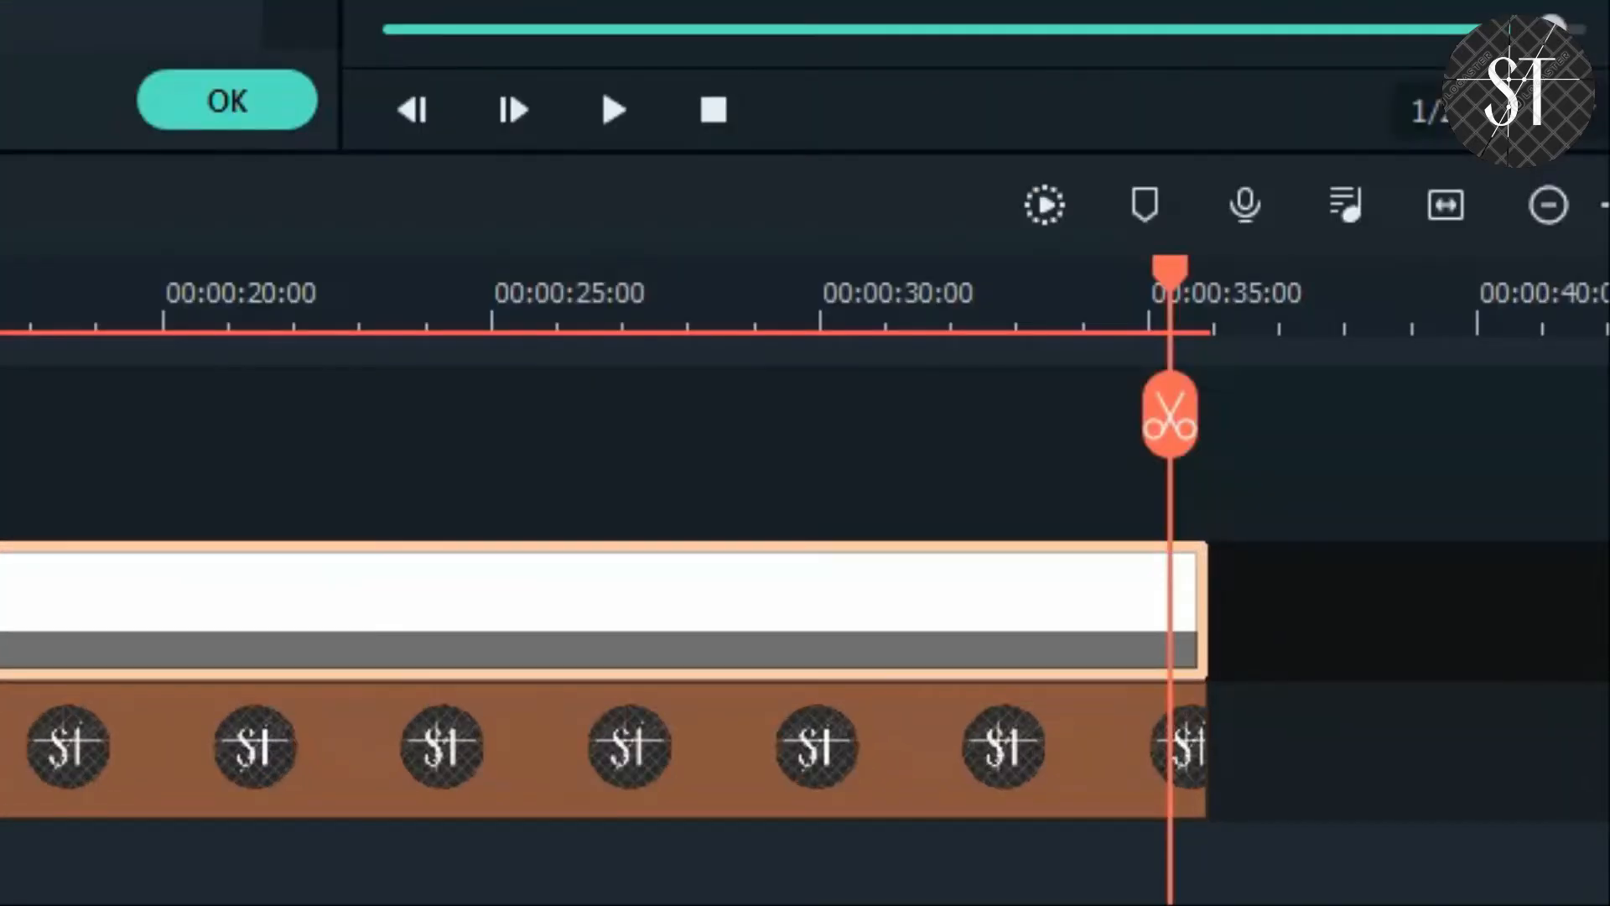
click(473, 338)
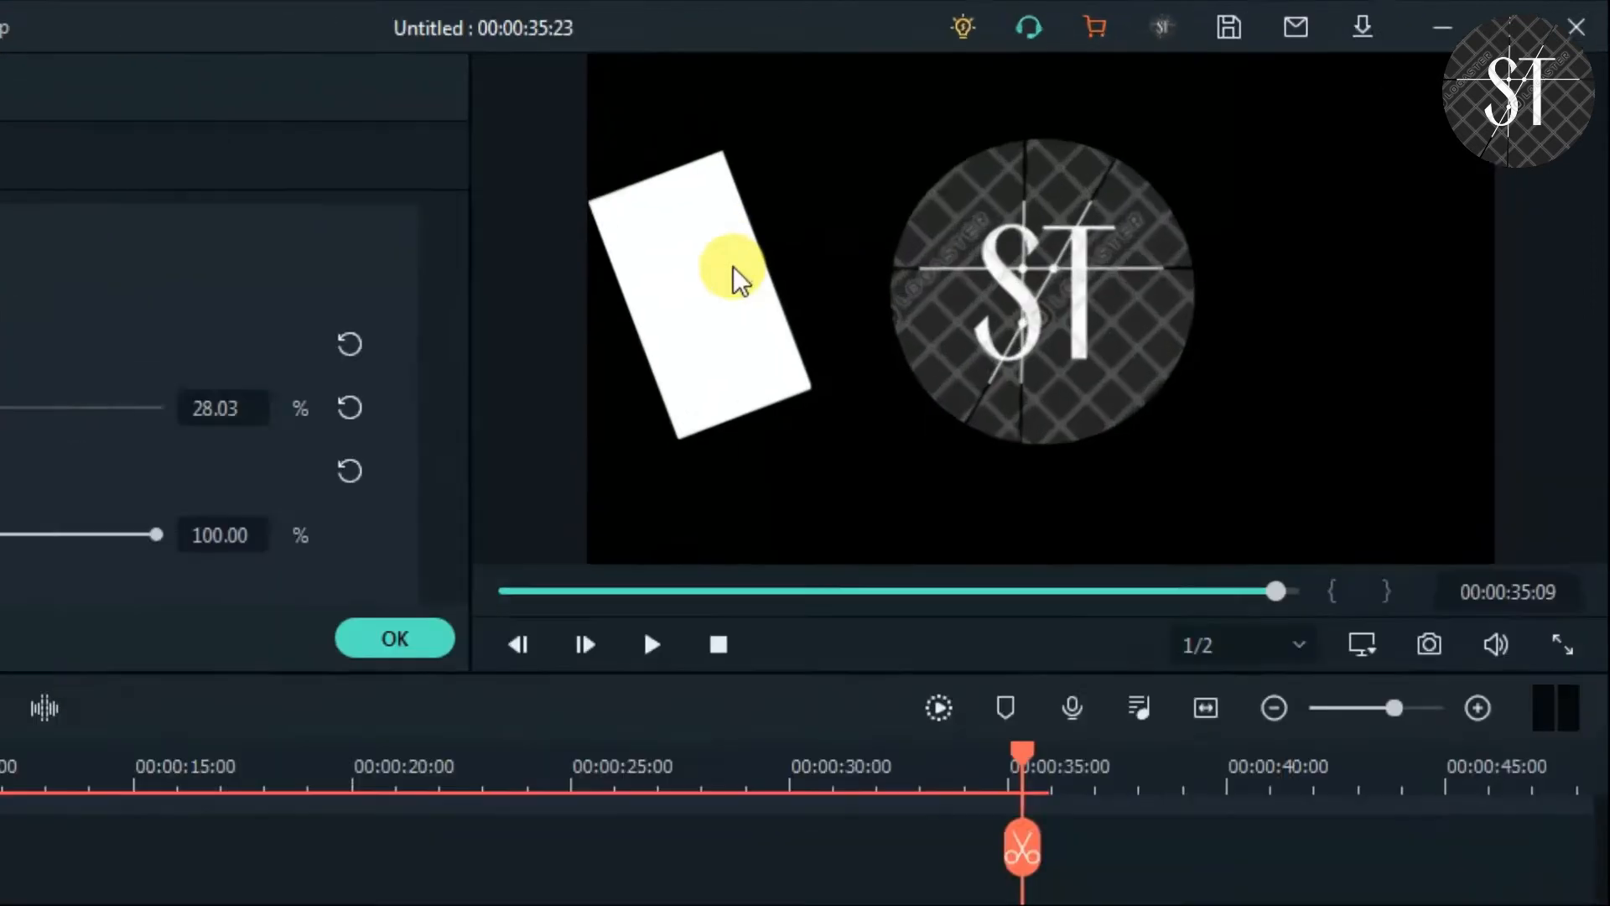
click(989, 189)
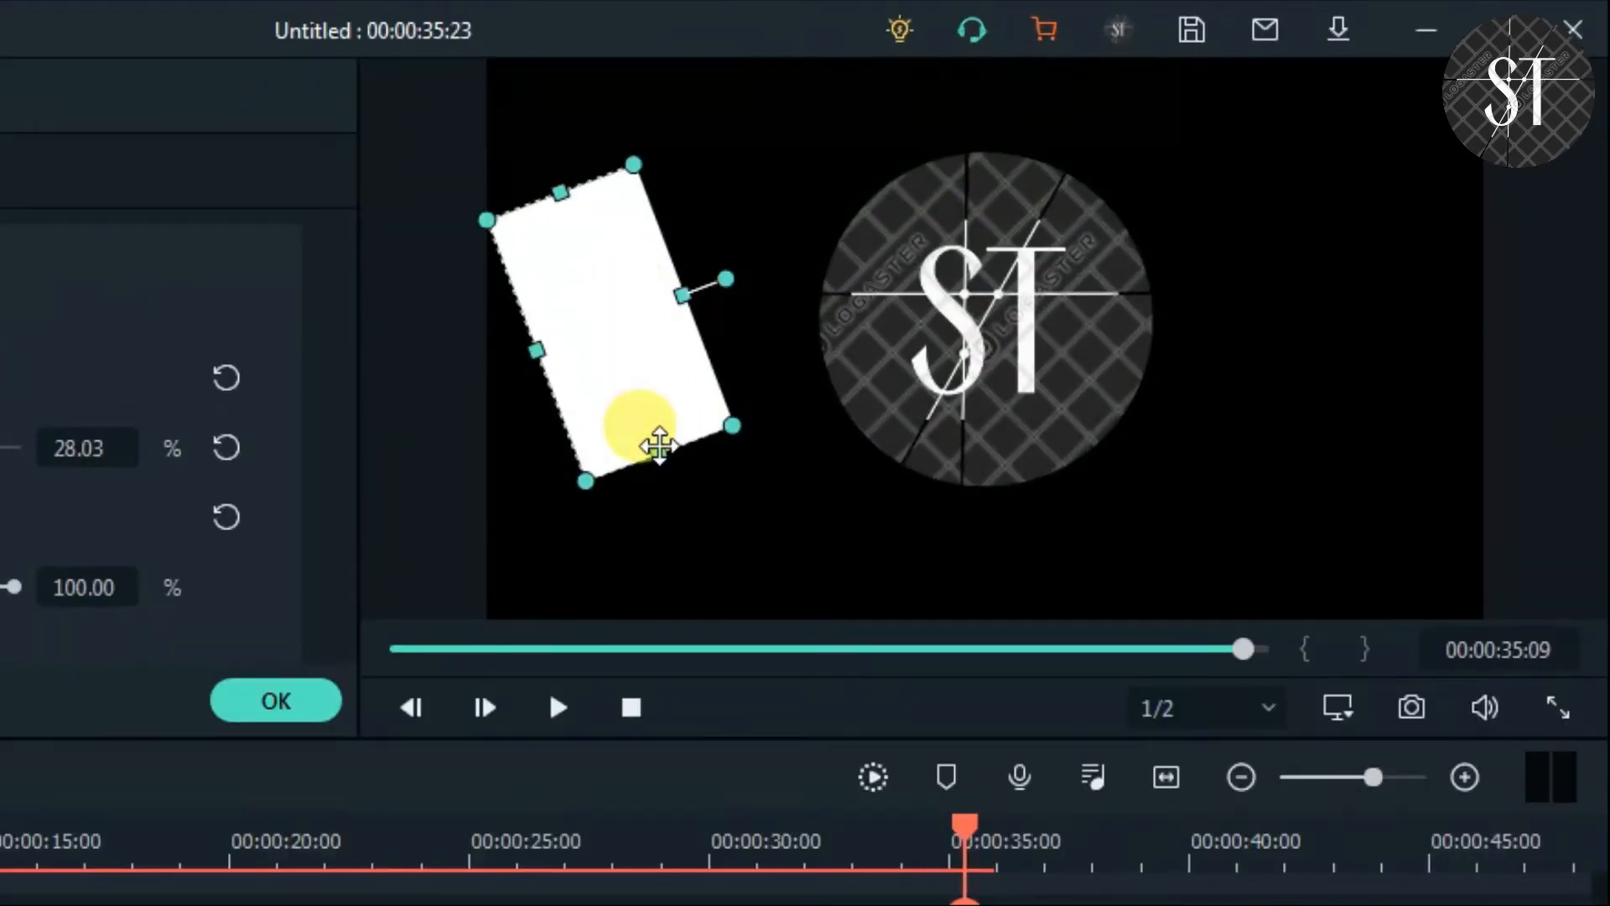
drag(659, 444, 758, 696)
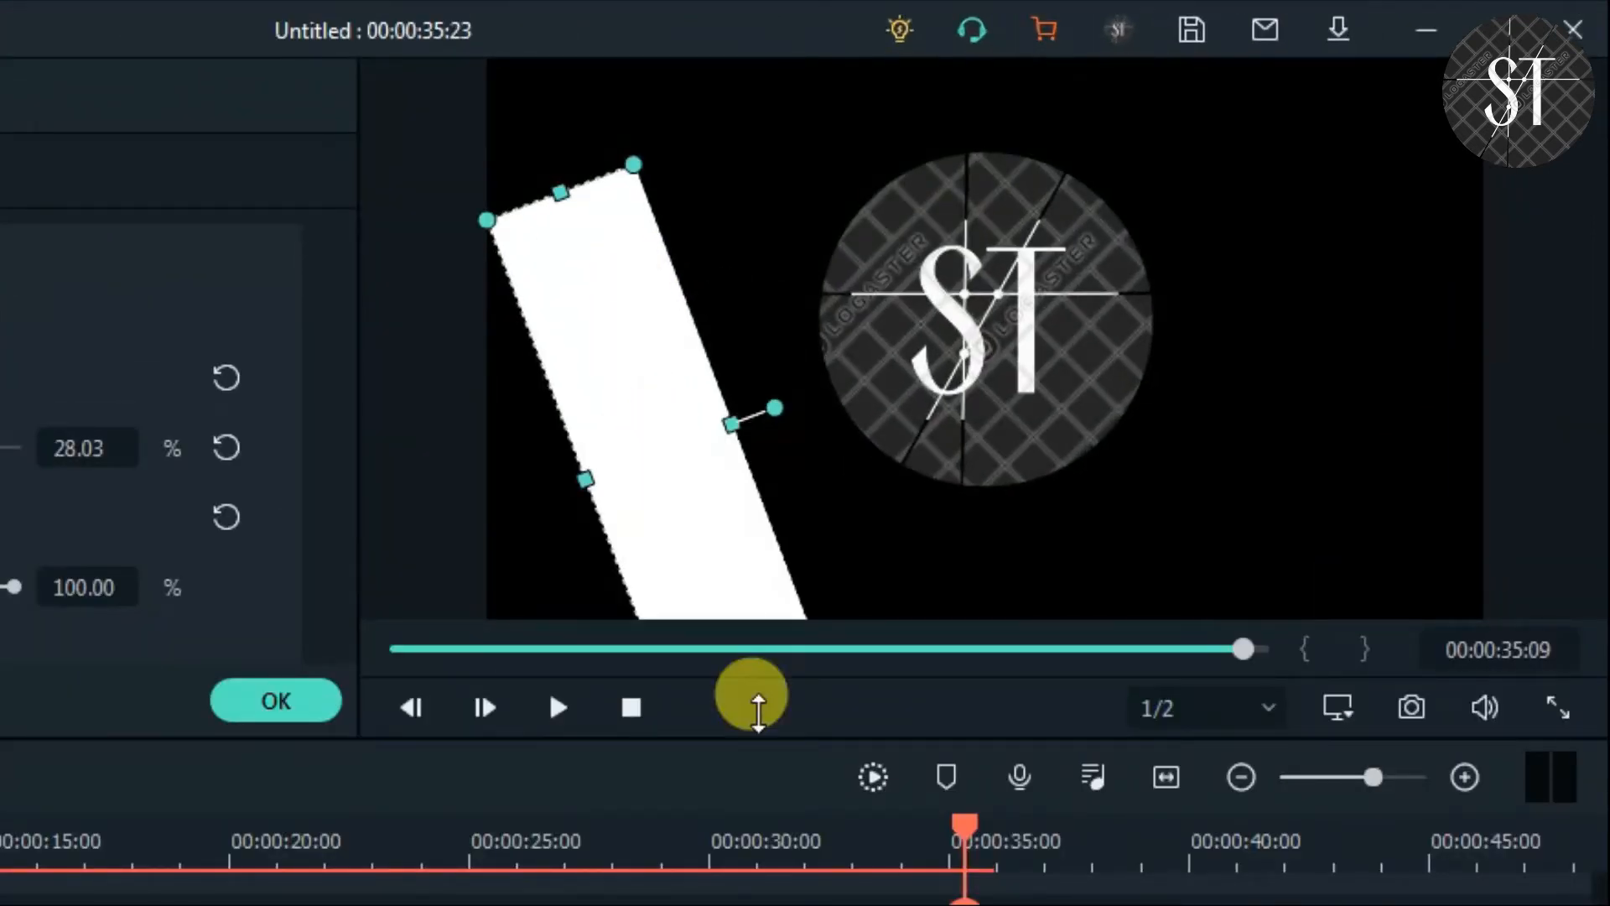
drag(562, 193, 478, 11)
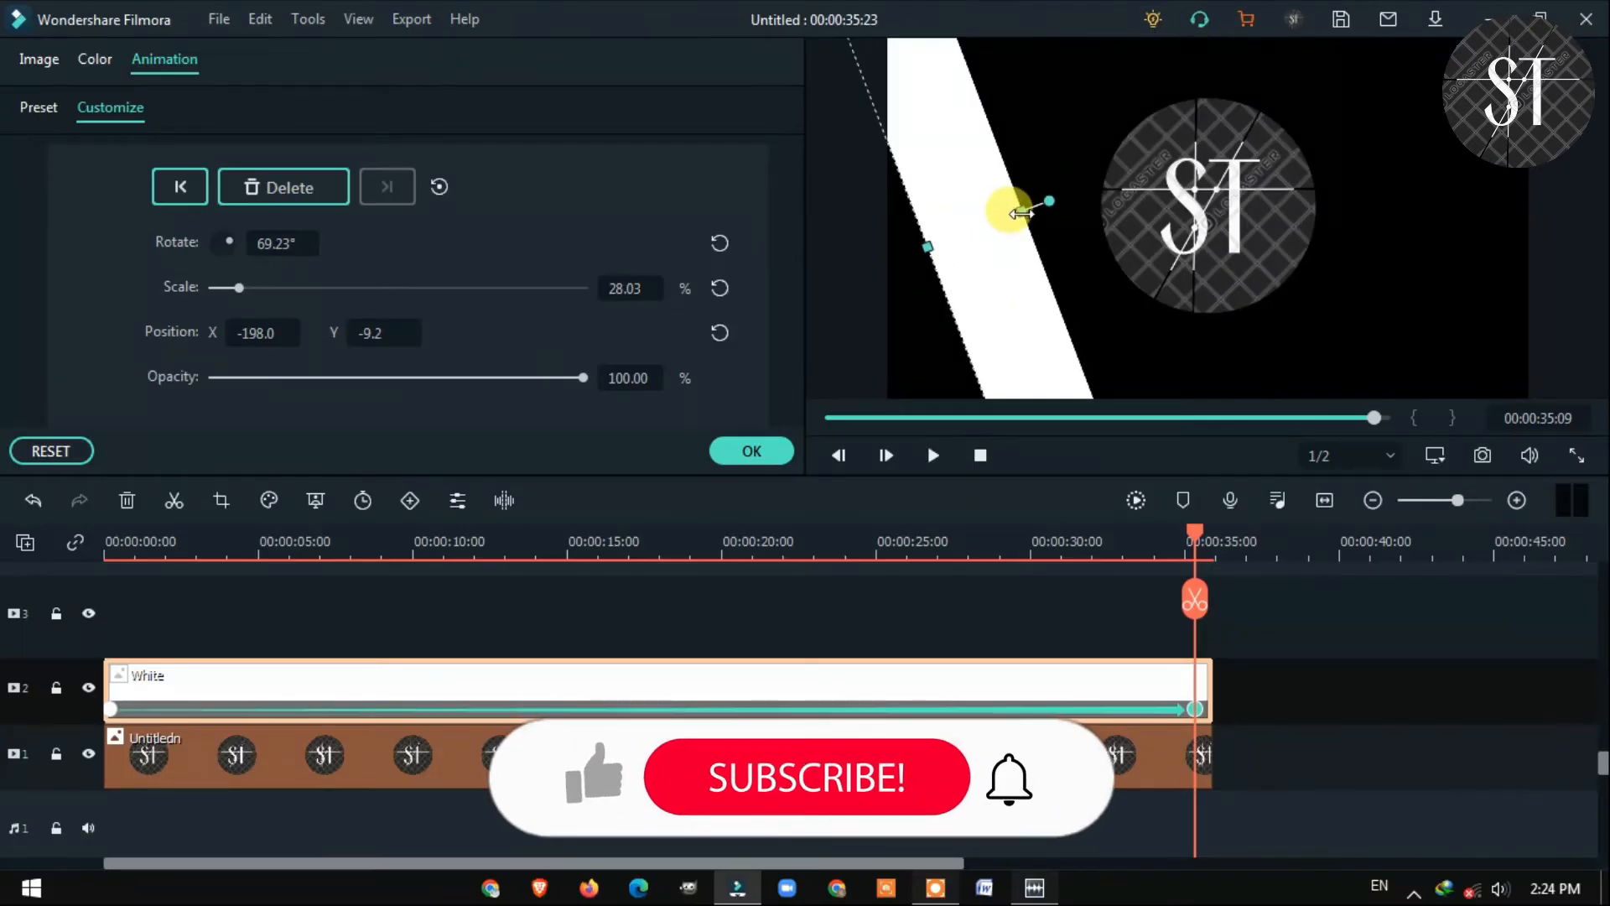
drag(1021, 207, 1011, 216)
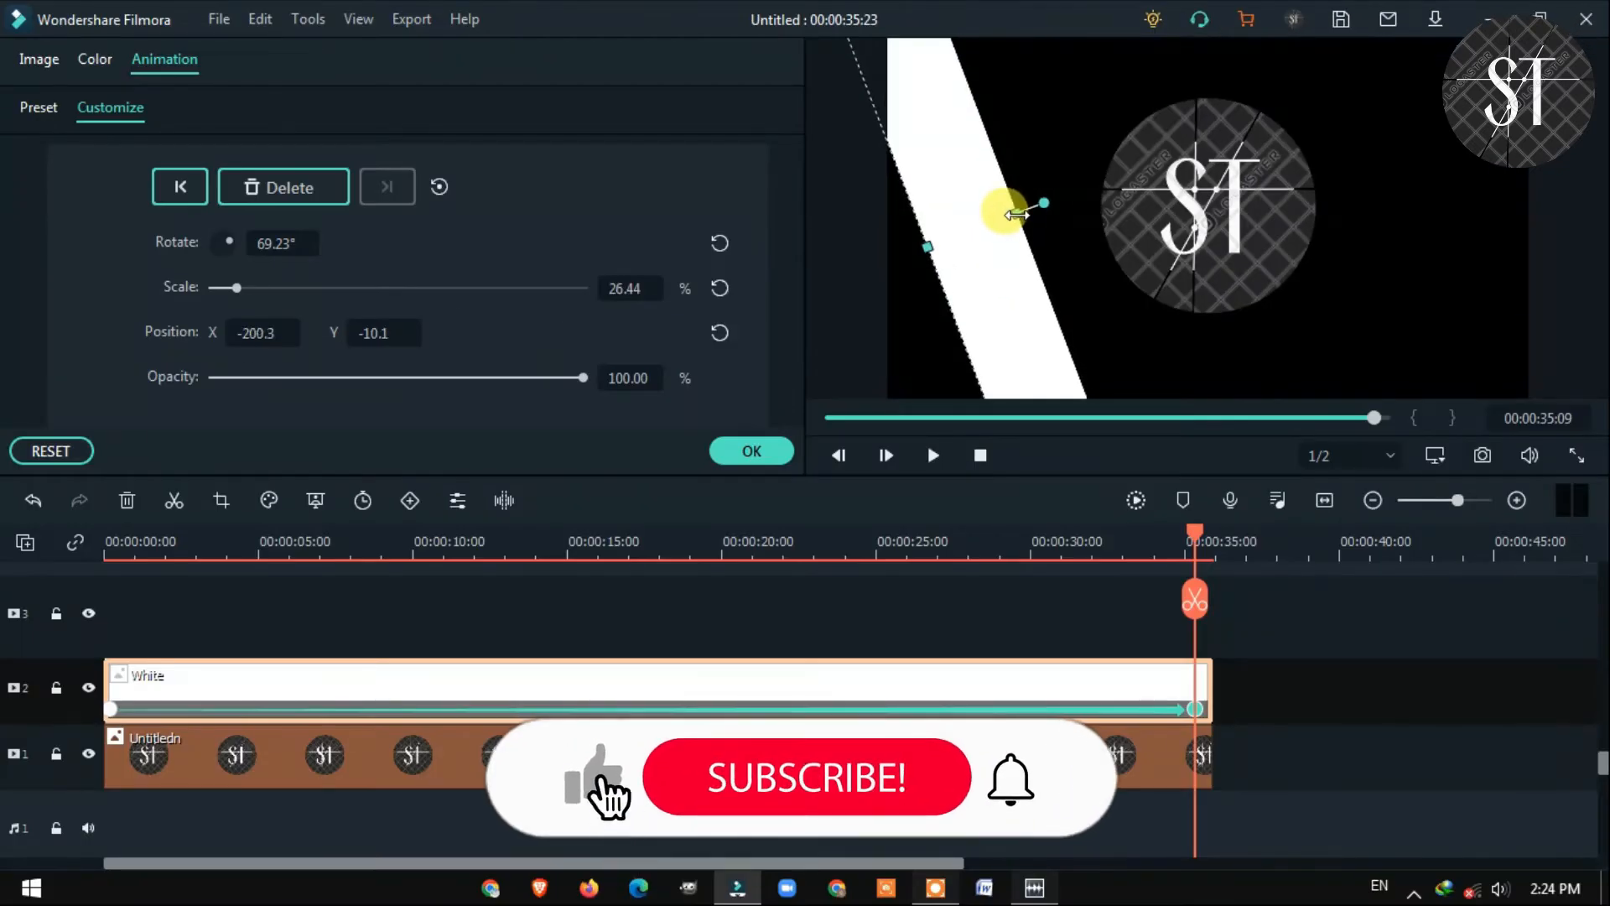
- At the White clip's end keyframe, widen the strip to about 27.93% scale and move it across the logo to about X 198.1, Y -15.2
click(90, 544)
drag(101, 580, 342, 587)
drag(67, 571, 417, 707)
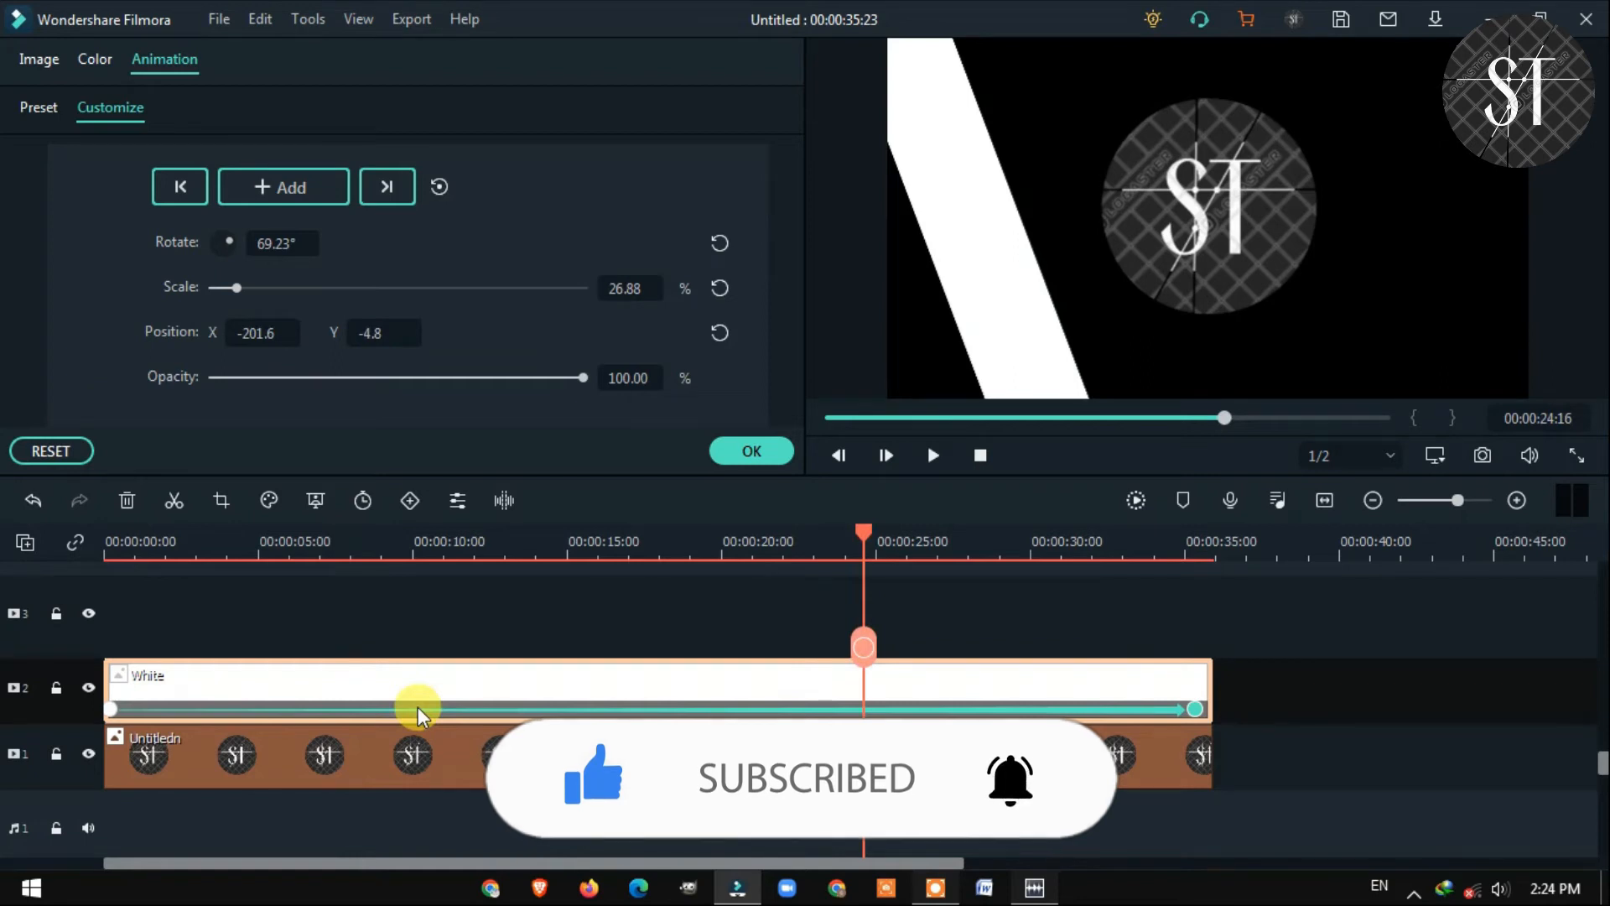
click(1178, 671)
drag(1178, 671, 1195, 669)
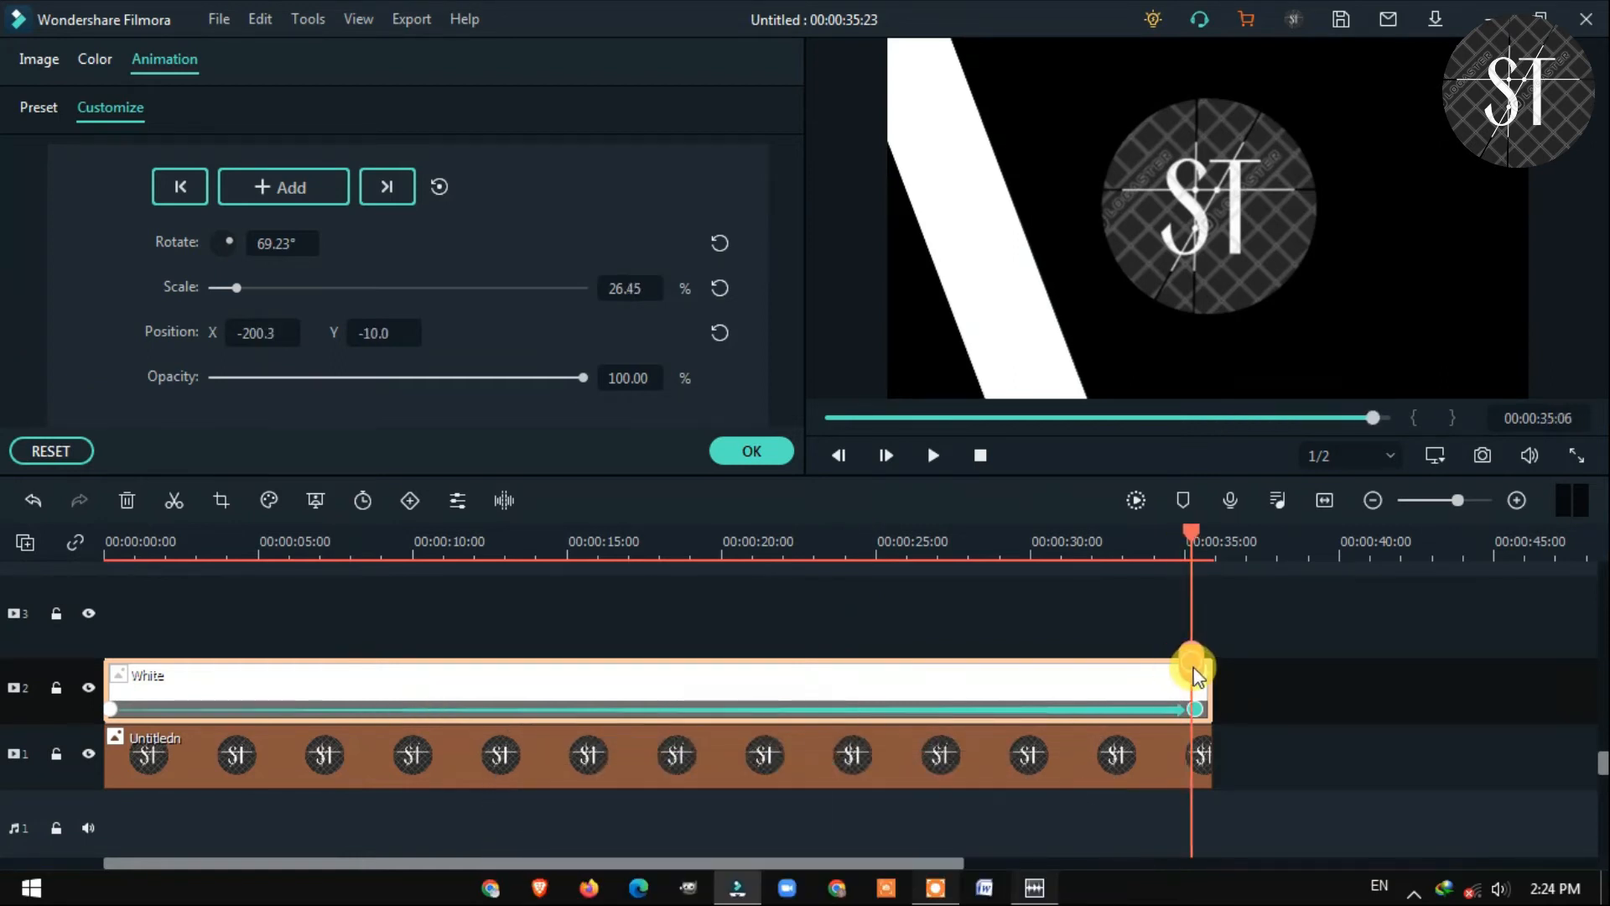
click(1194, 711)
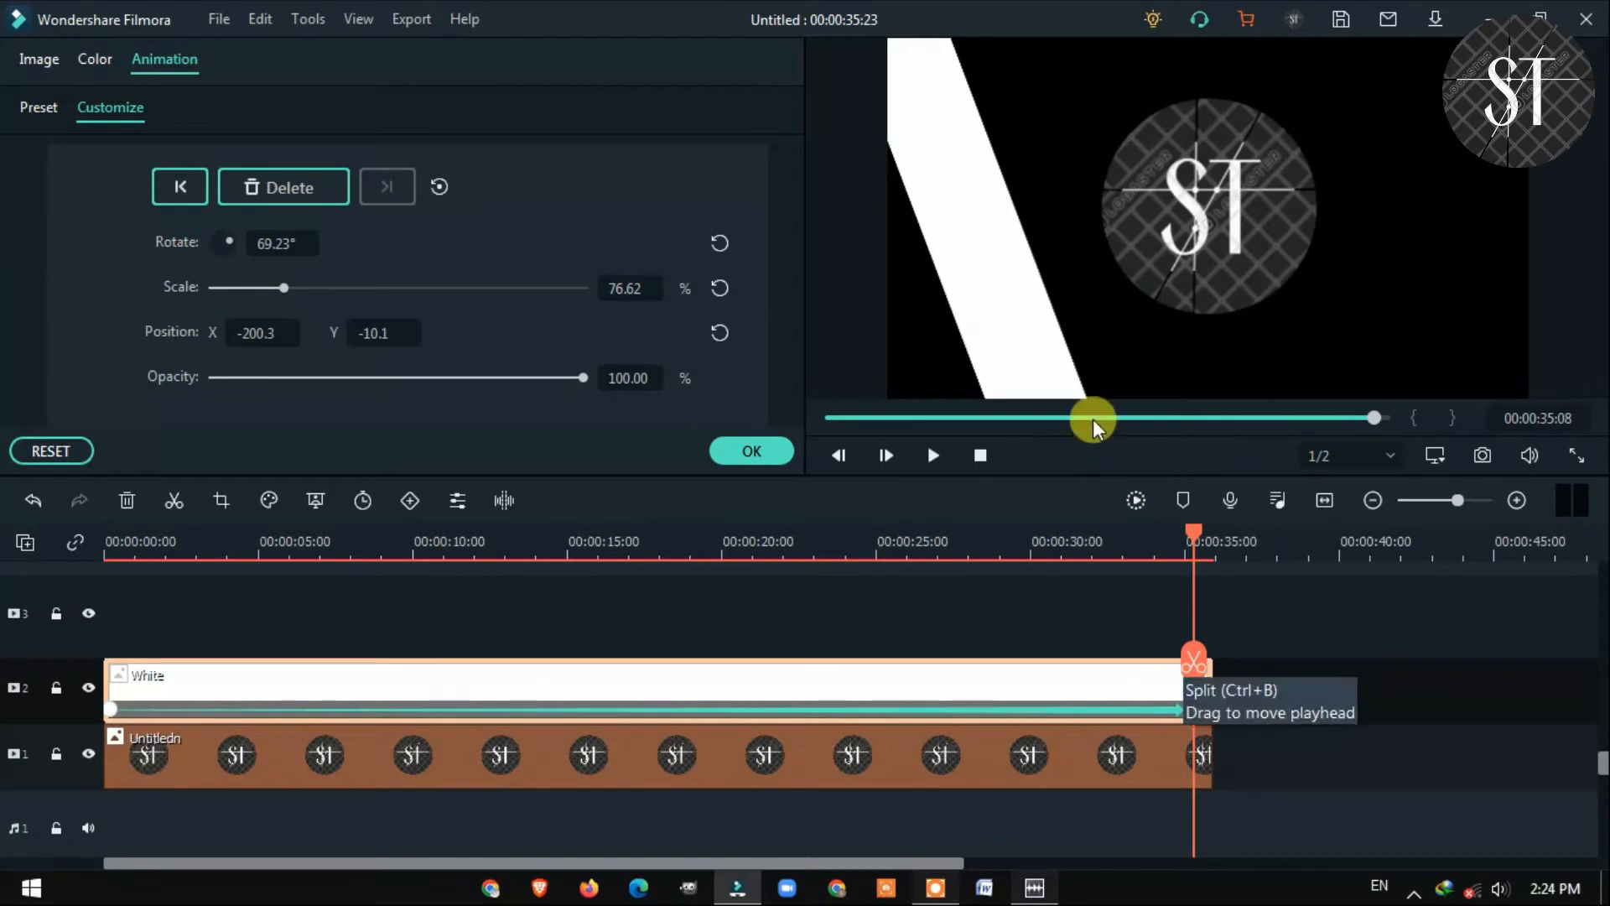
click(1038, 275)
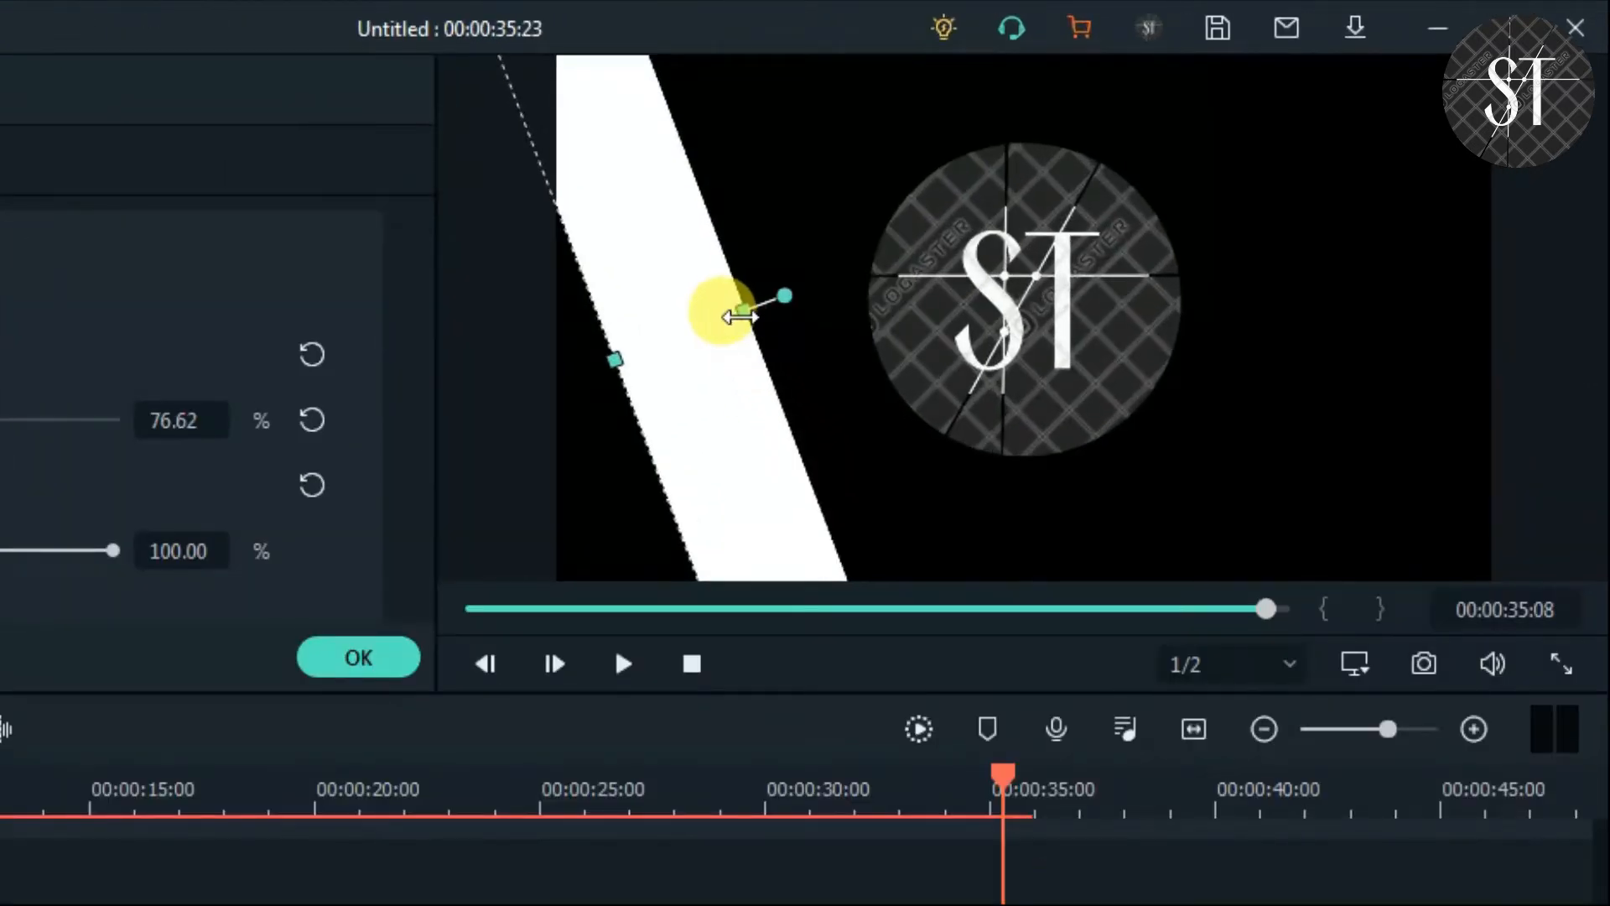
drag(738, 316, 752, 316)
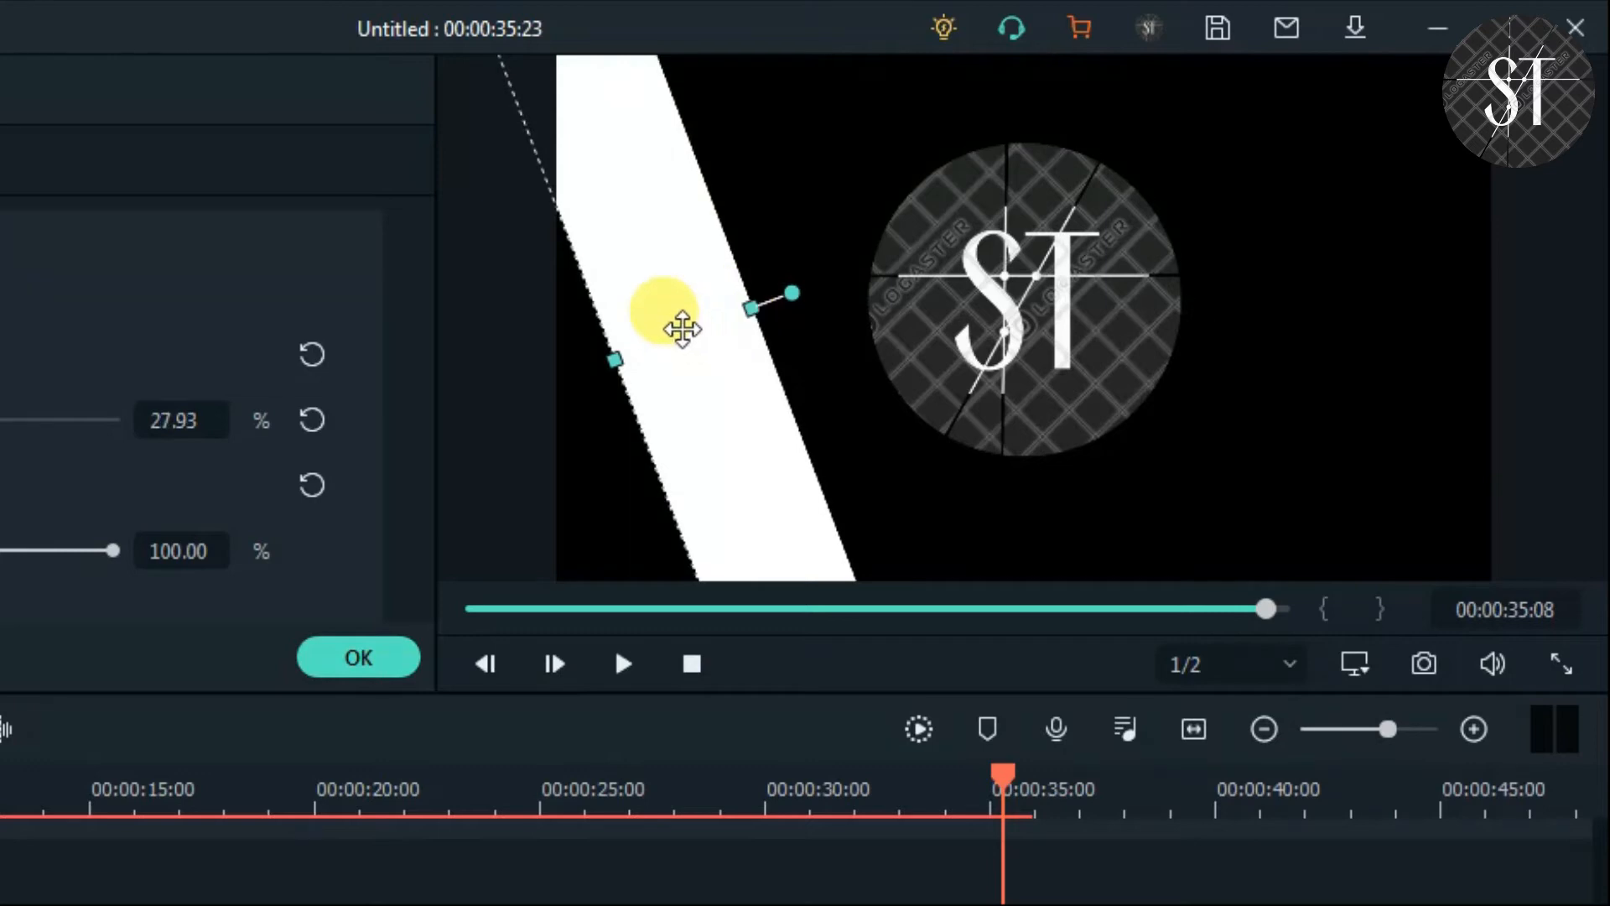
drag(682, 323, 1273, 333)
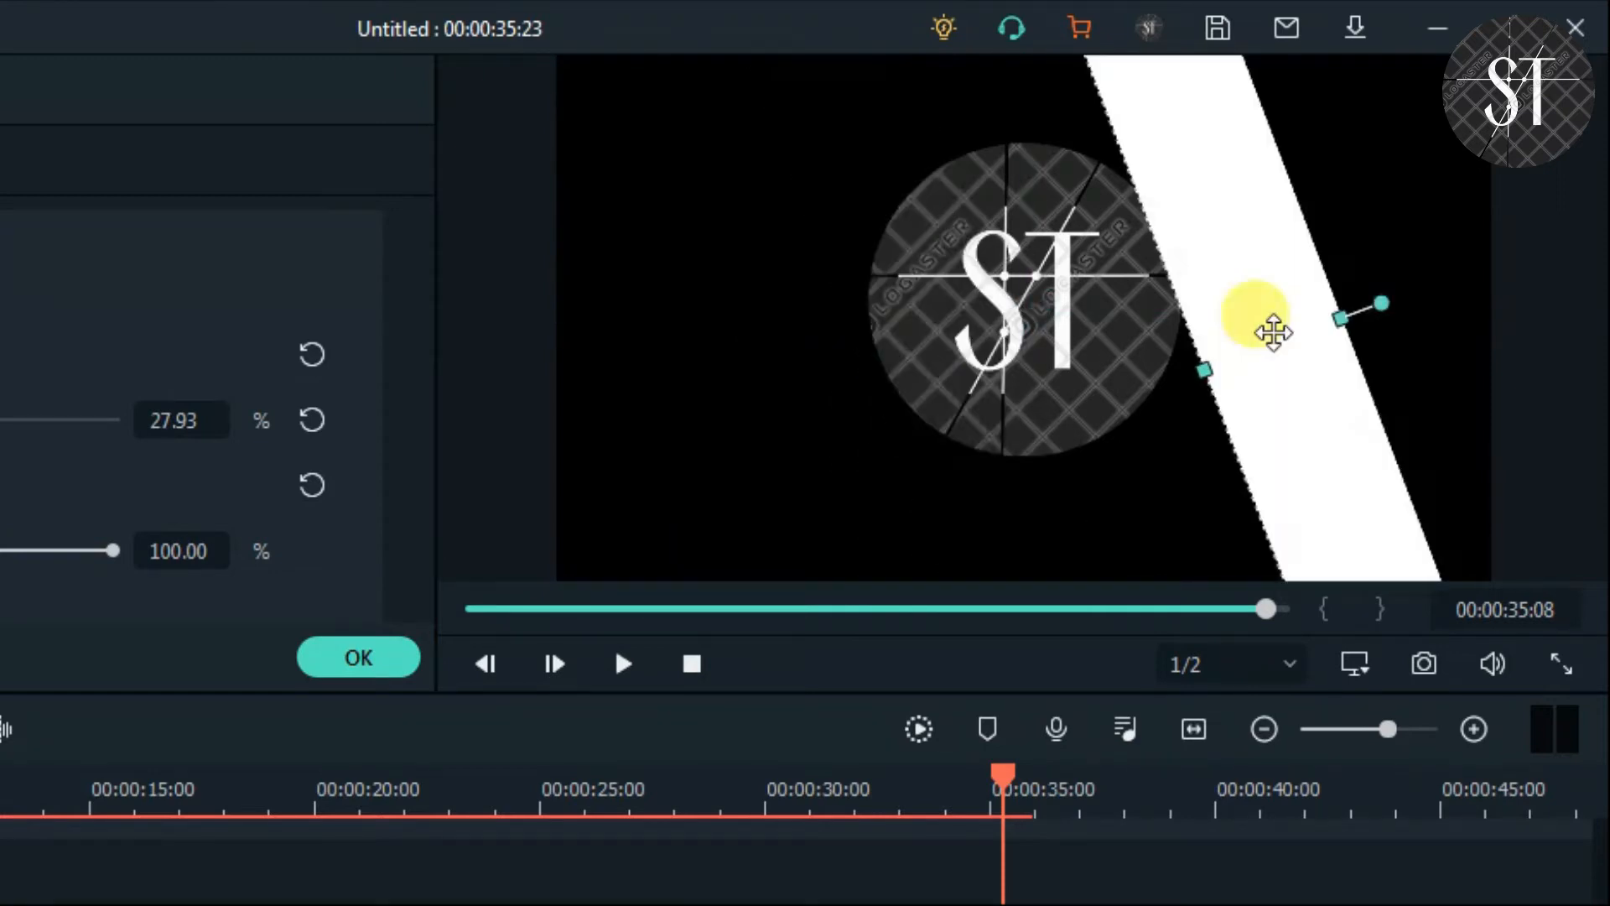
drag(1273, 333, 1358, 333)
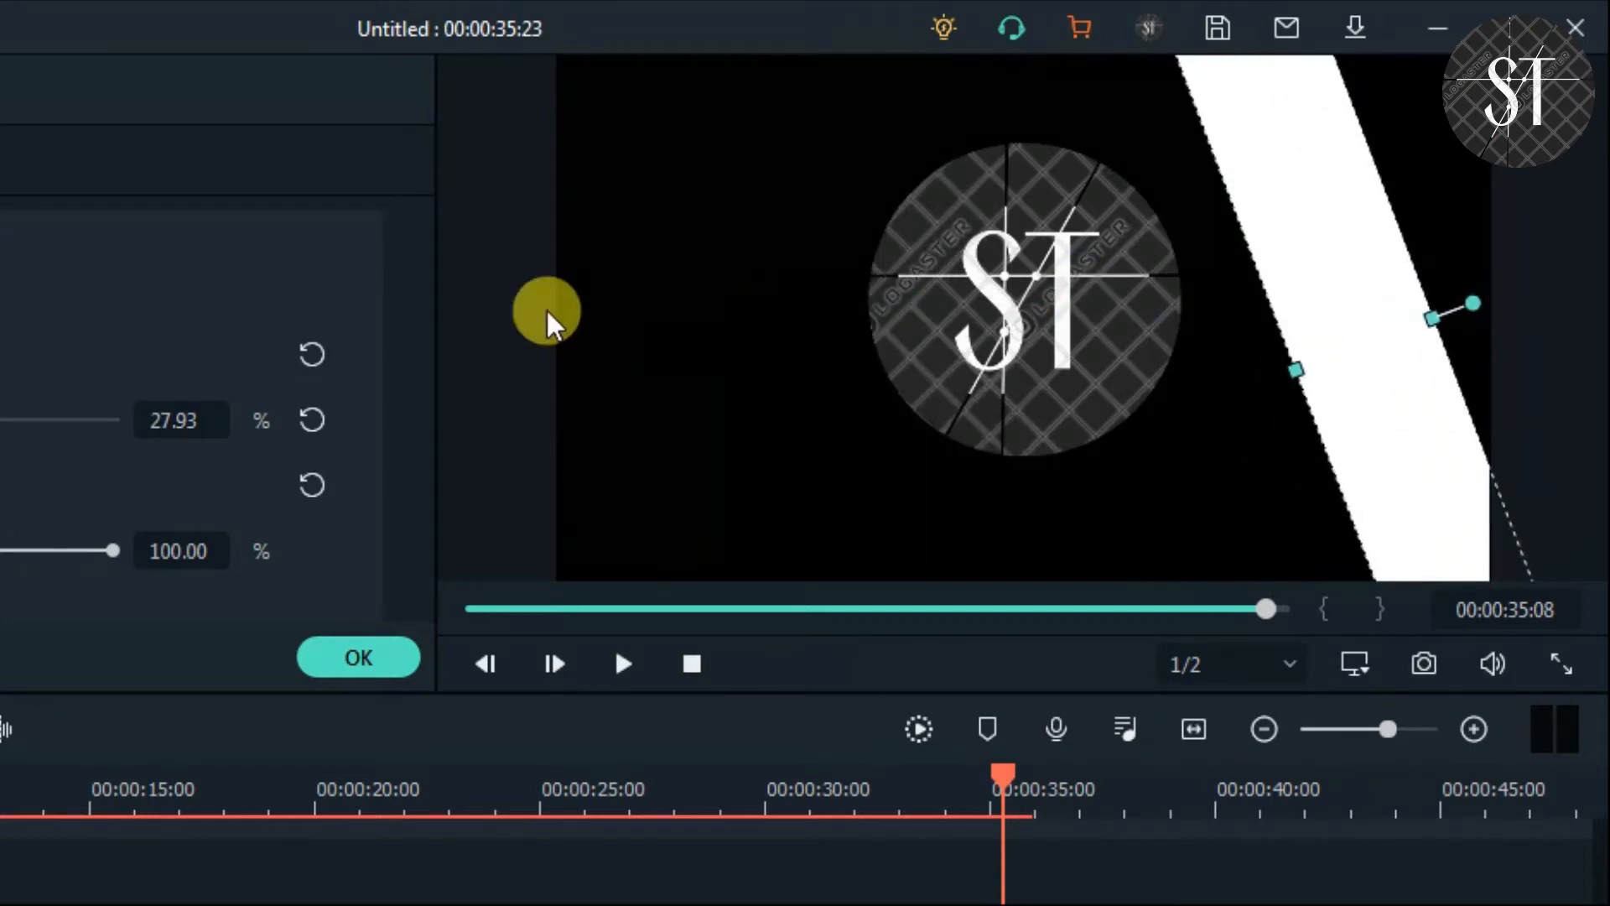
click(1239, 885)
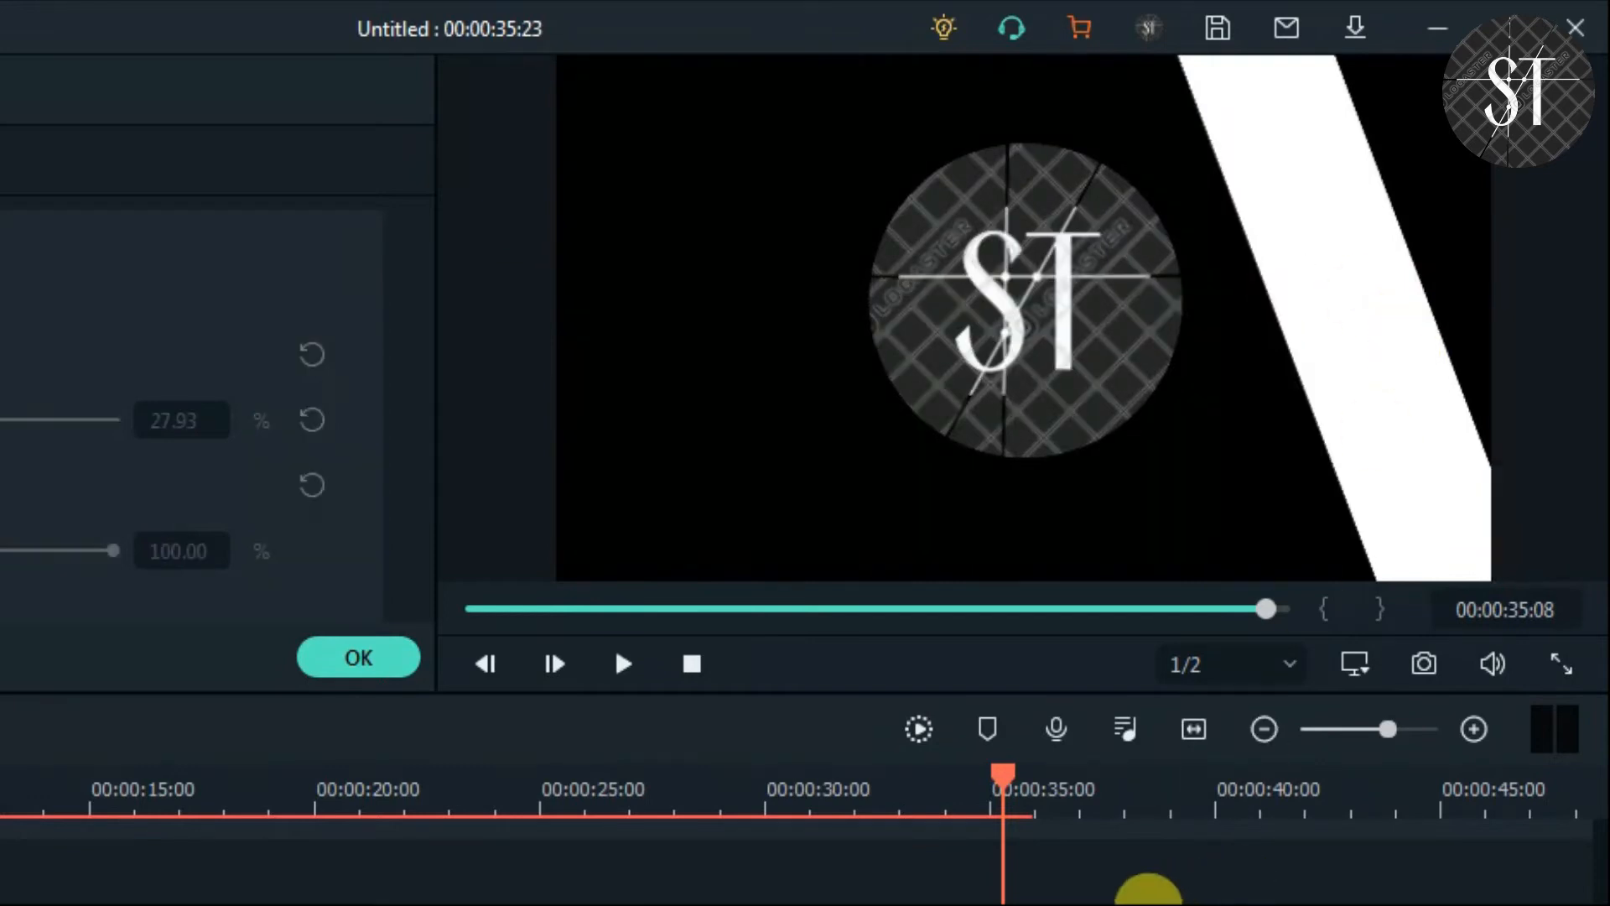
- Move the White clip's first keyframe to 00:00:11:22 and its last keyframe back to roughly 23 seconds
drag(1193, 666, 216, 677)
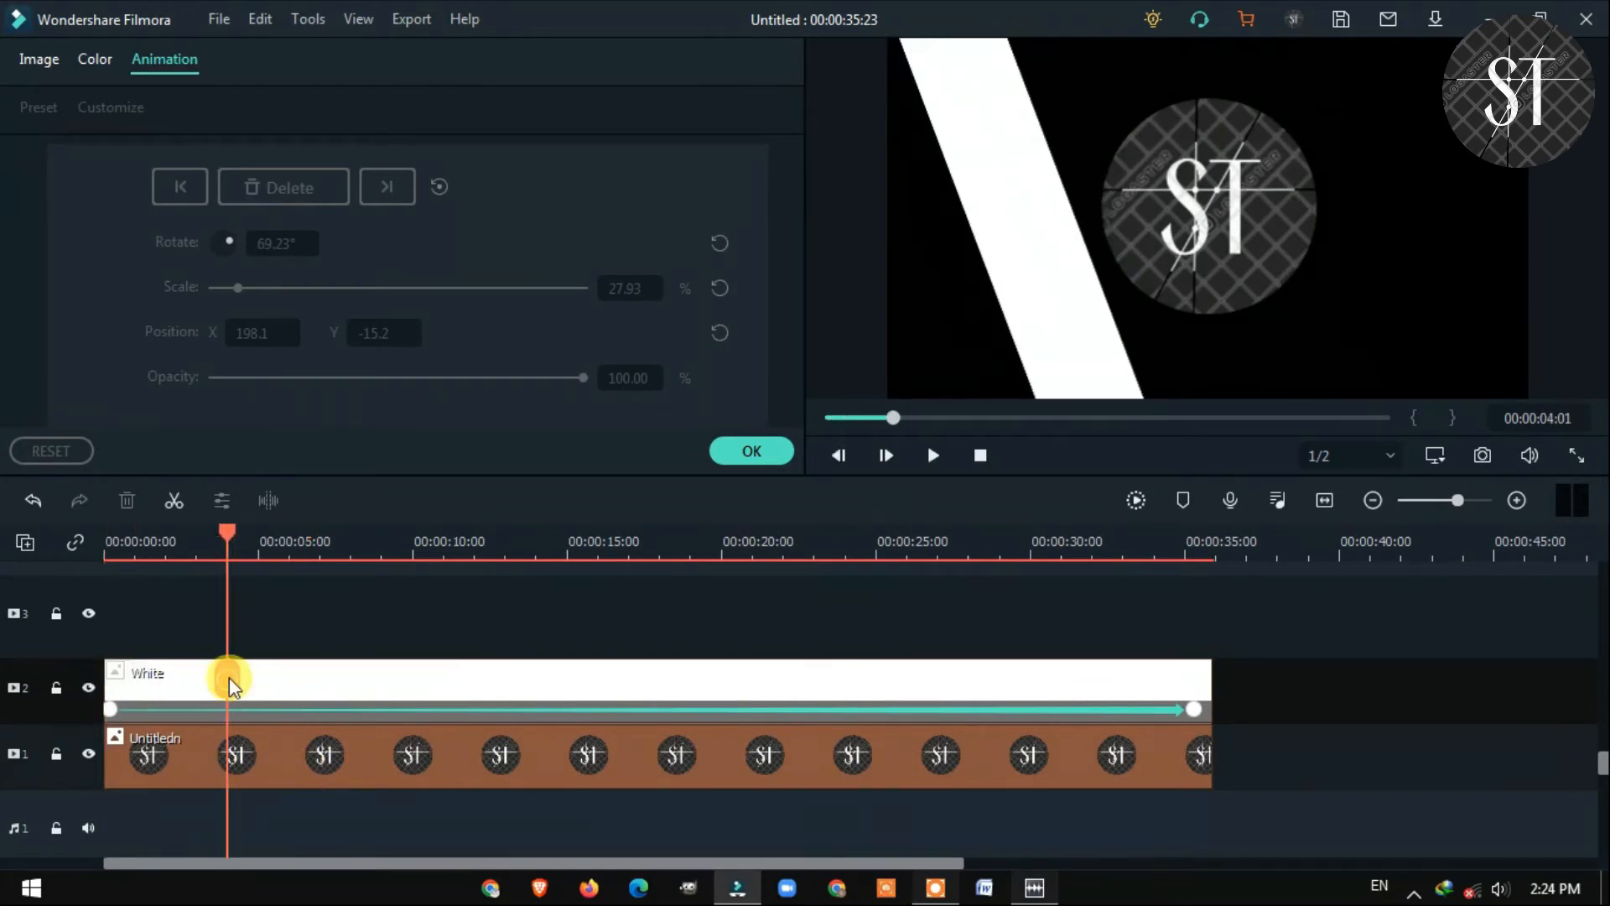
drag(110, 709, 470, 708)
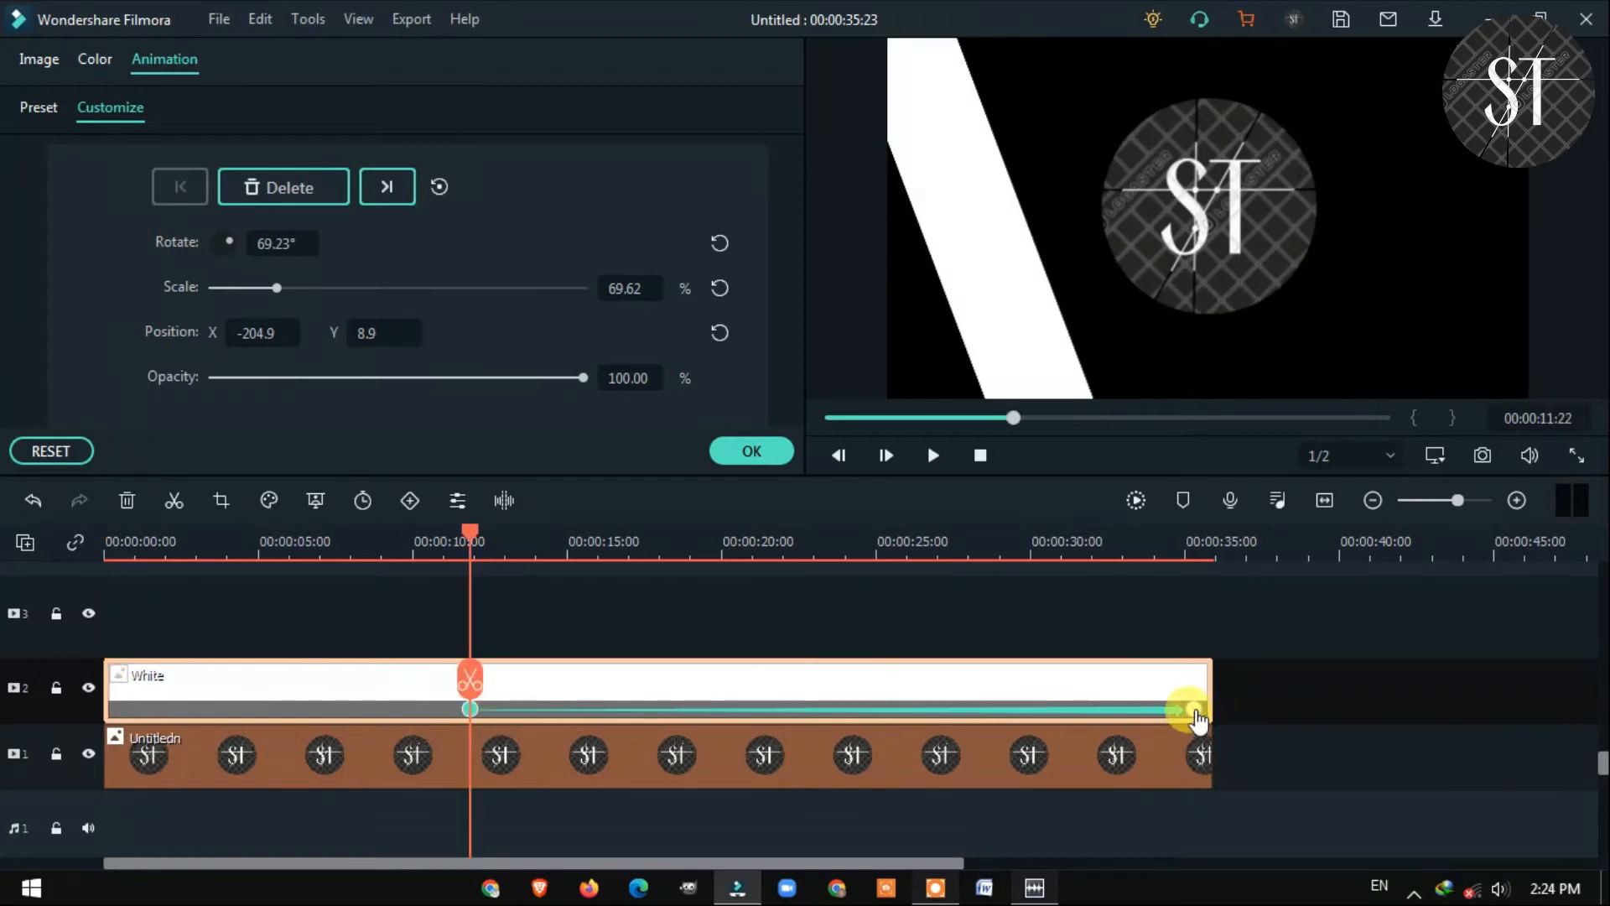
drag(1193, 710, 826, 708)
- Split the White and logo clips at 00:00:11:05, just before the first keyframe, and trim both to the section around the keyframes
click(438, 694)
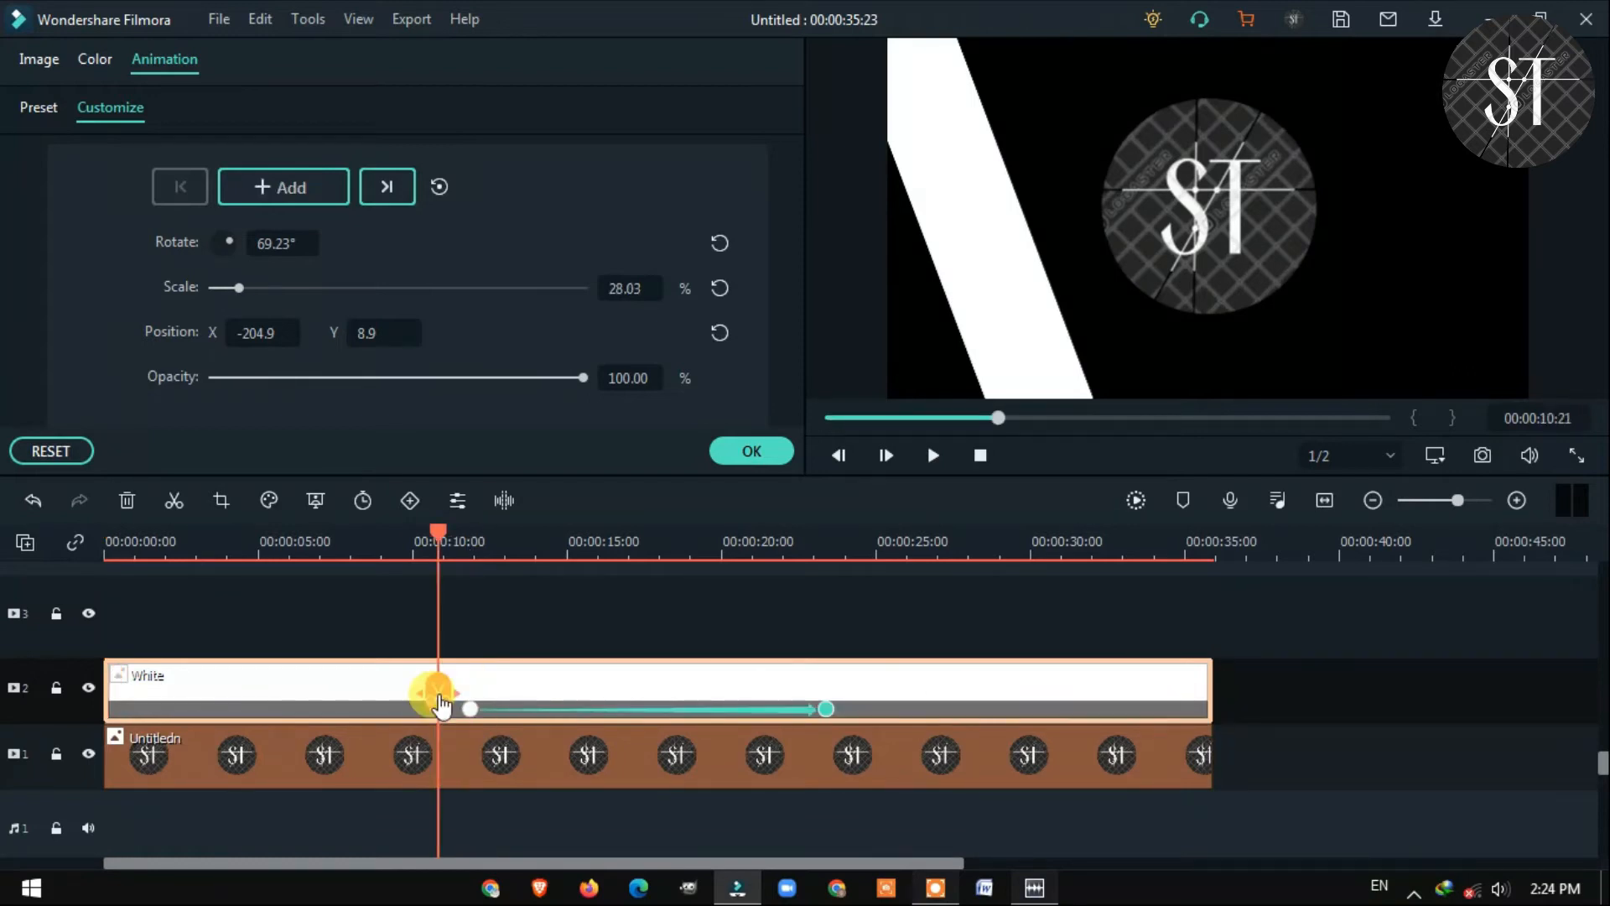
drag(440, 695, 445, 683)
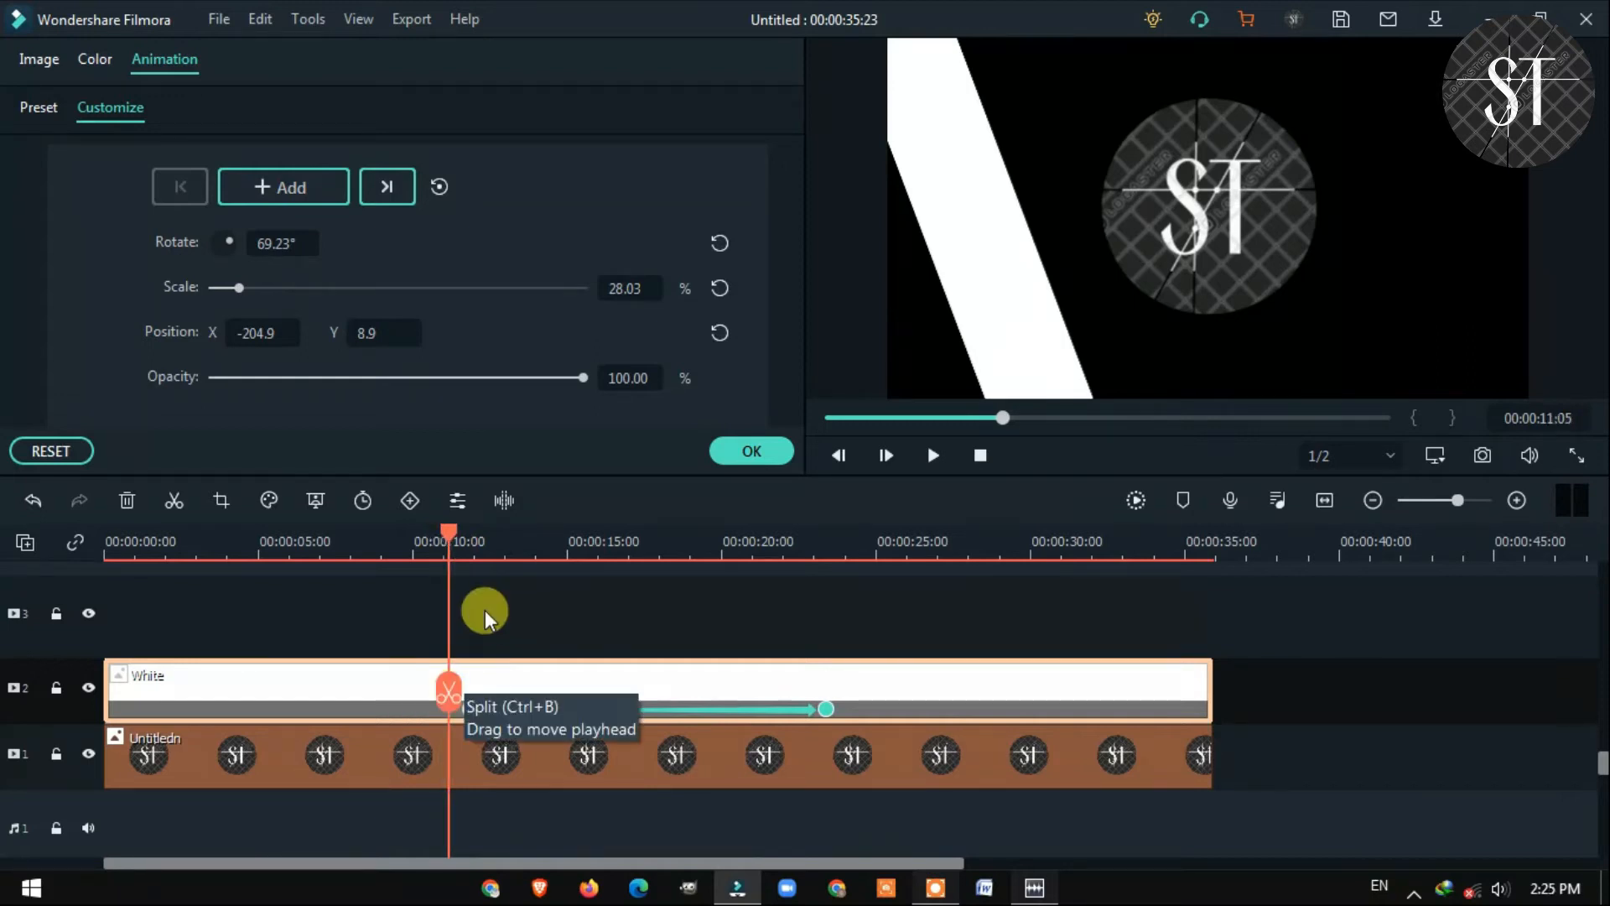
click(440, 710)
click(444, 706)
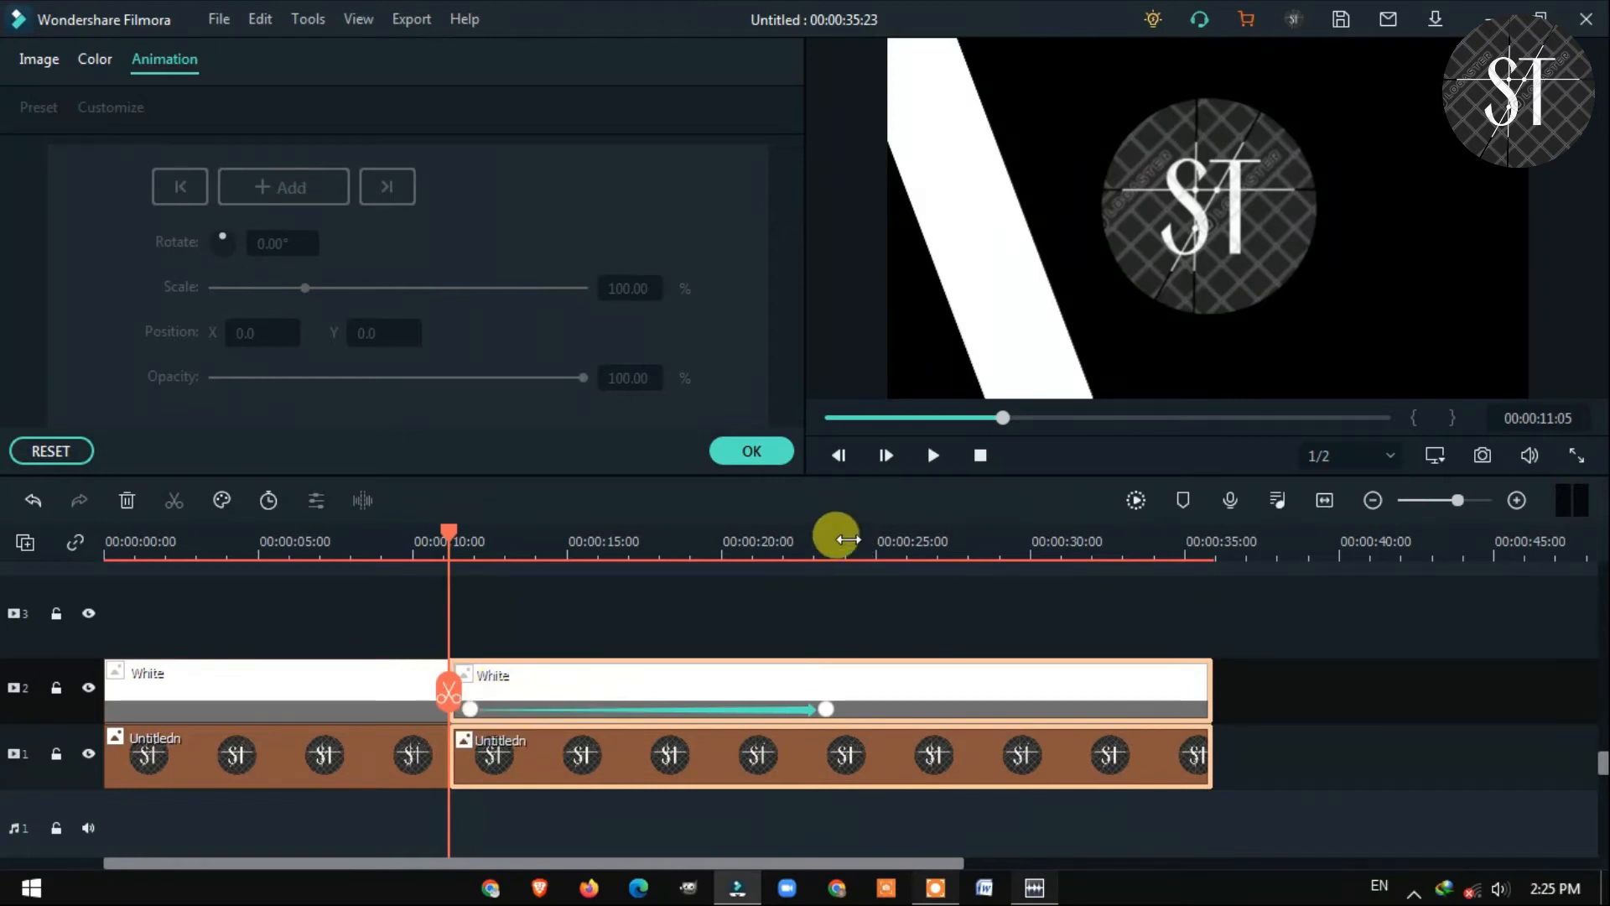
click(852, 539)
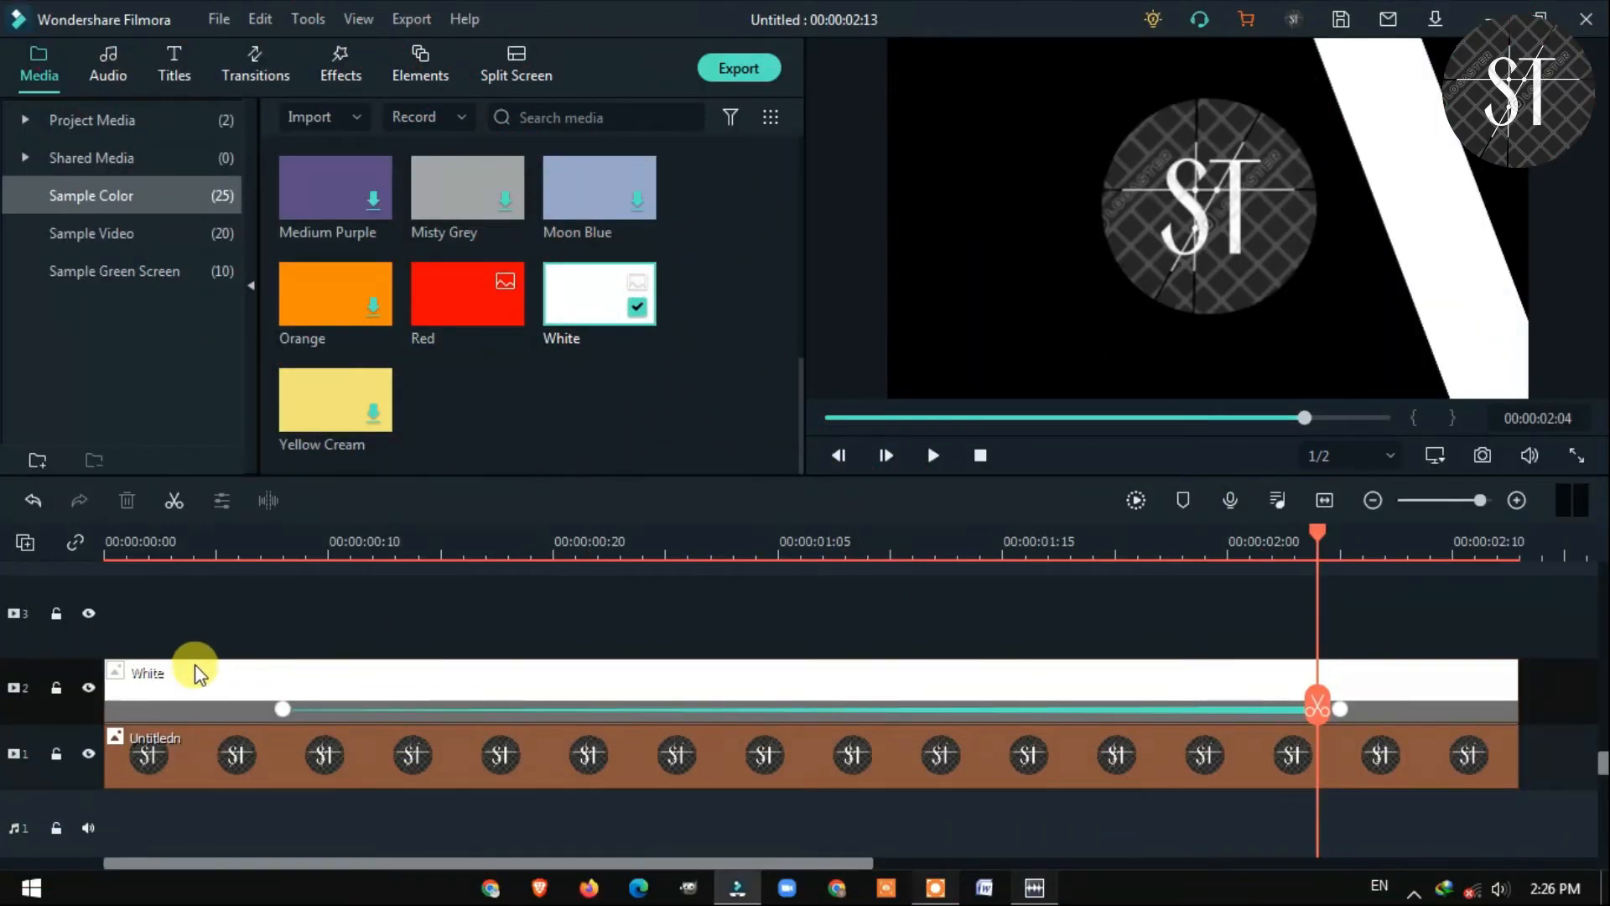
- Lower the White clip's compositing opacity to 29.69% and play back the strip animation from 00:00:00:05
click(198, 673)
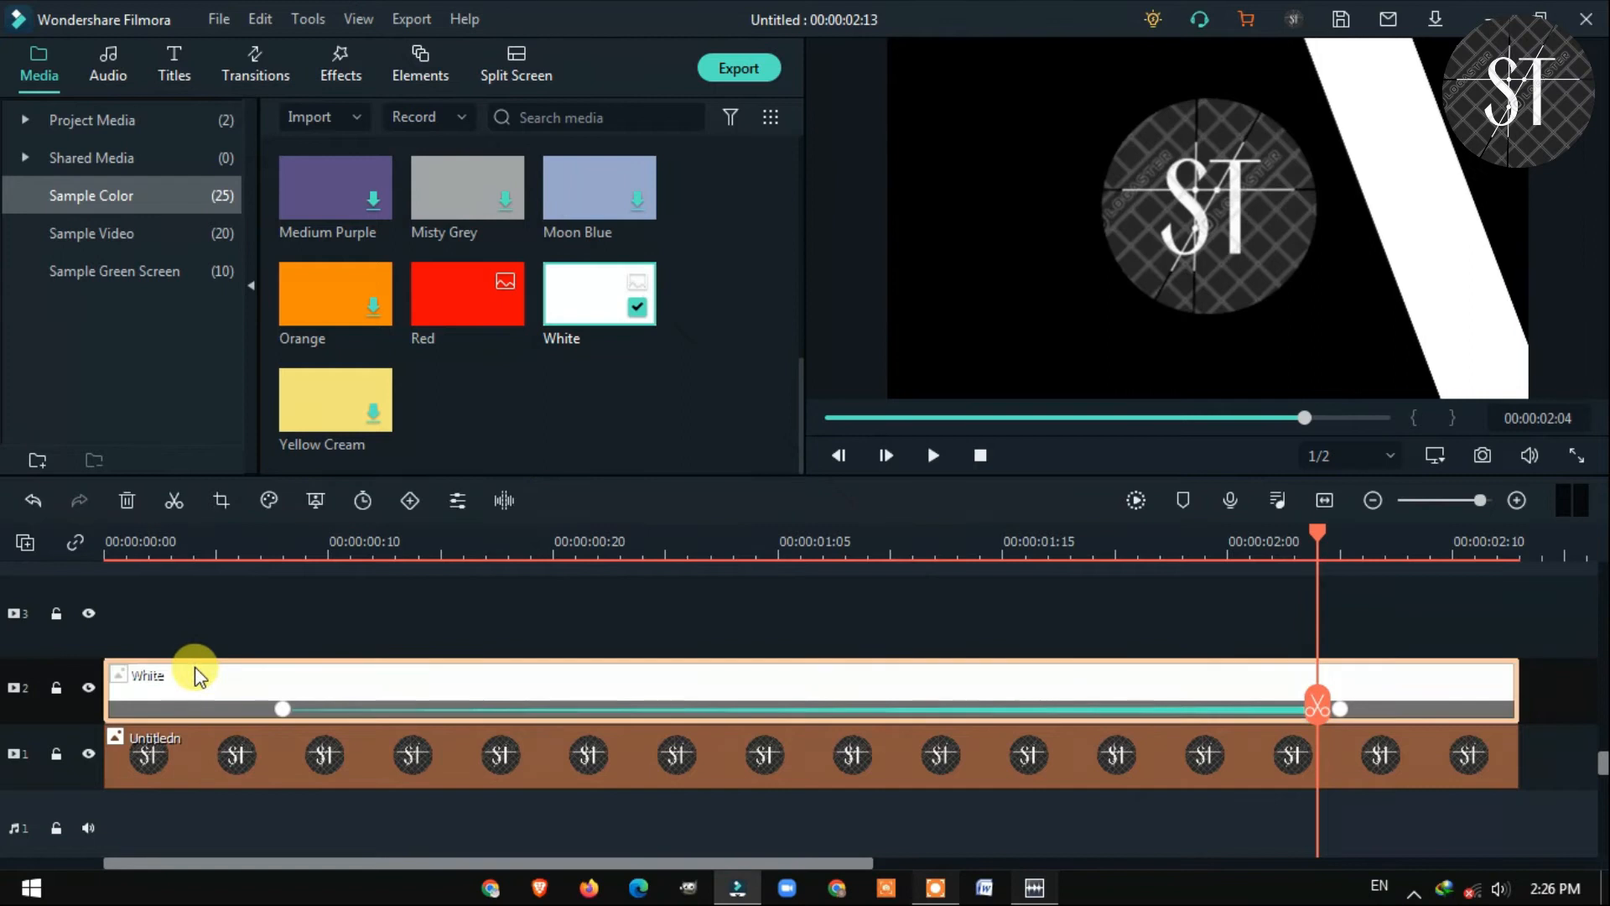
double_click(198, 673)
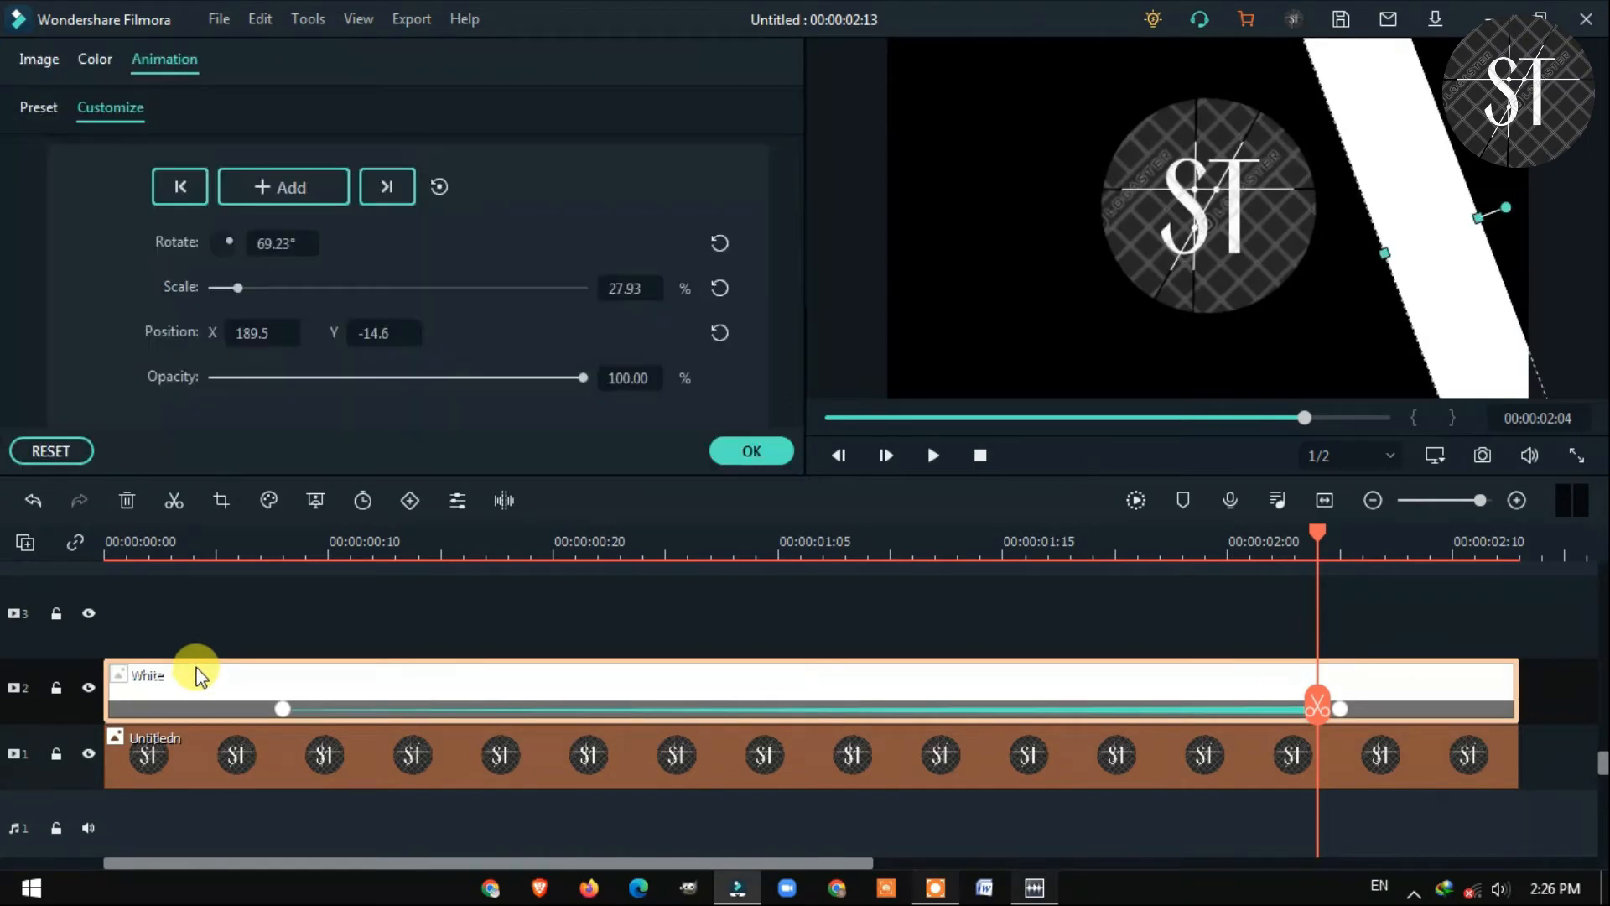
click(45, 72)
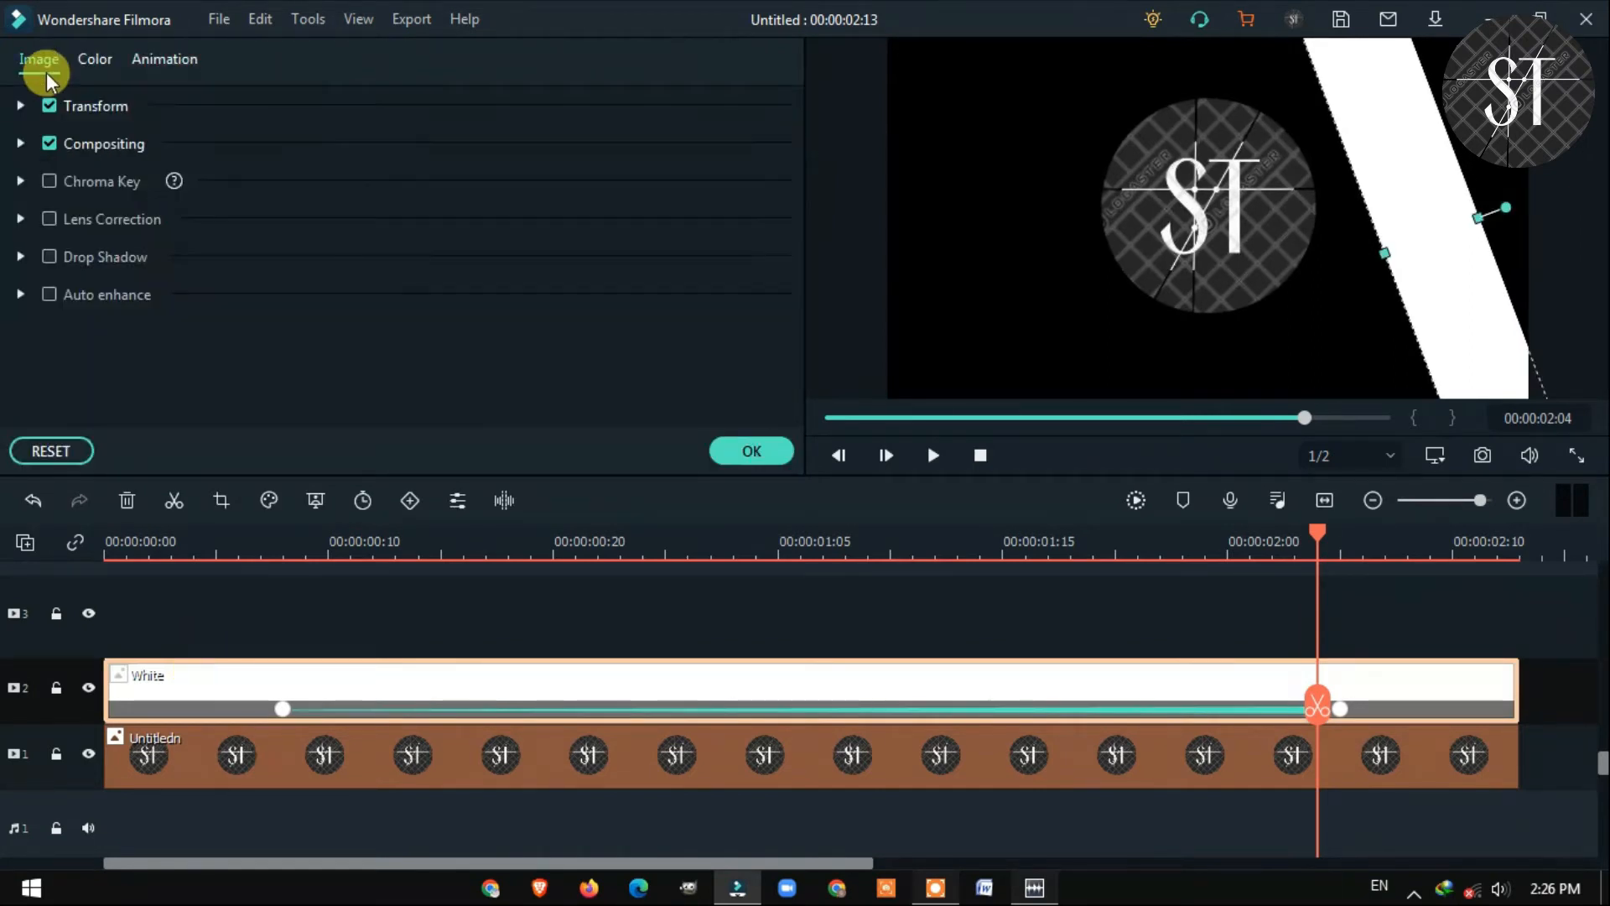
click(21, 105)
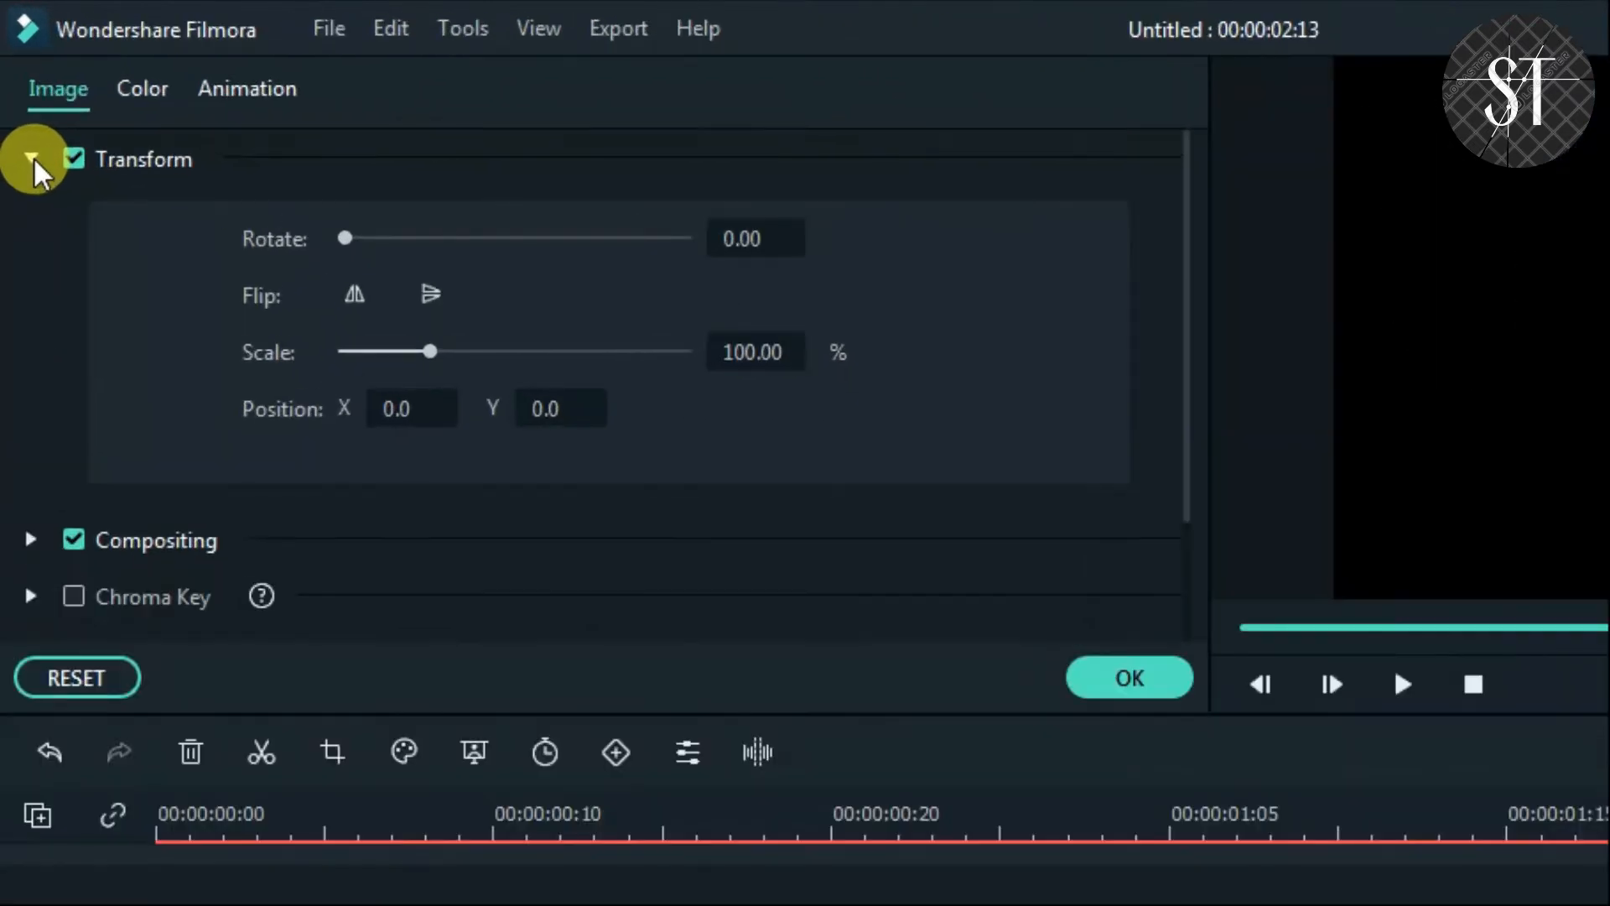
click(33, 163)
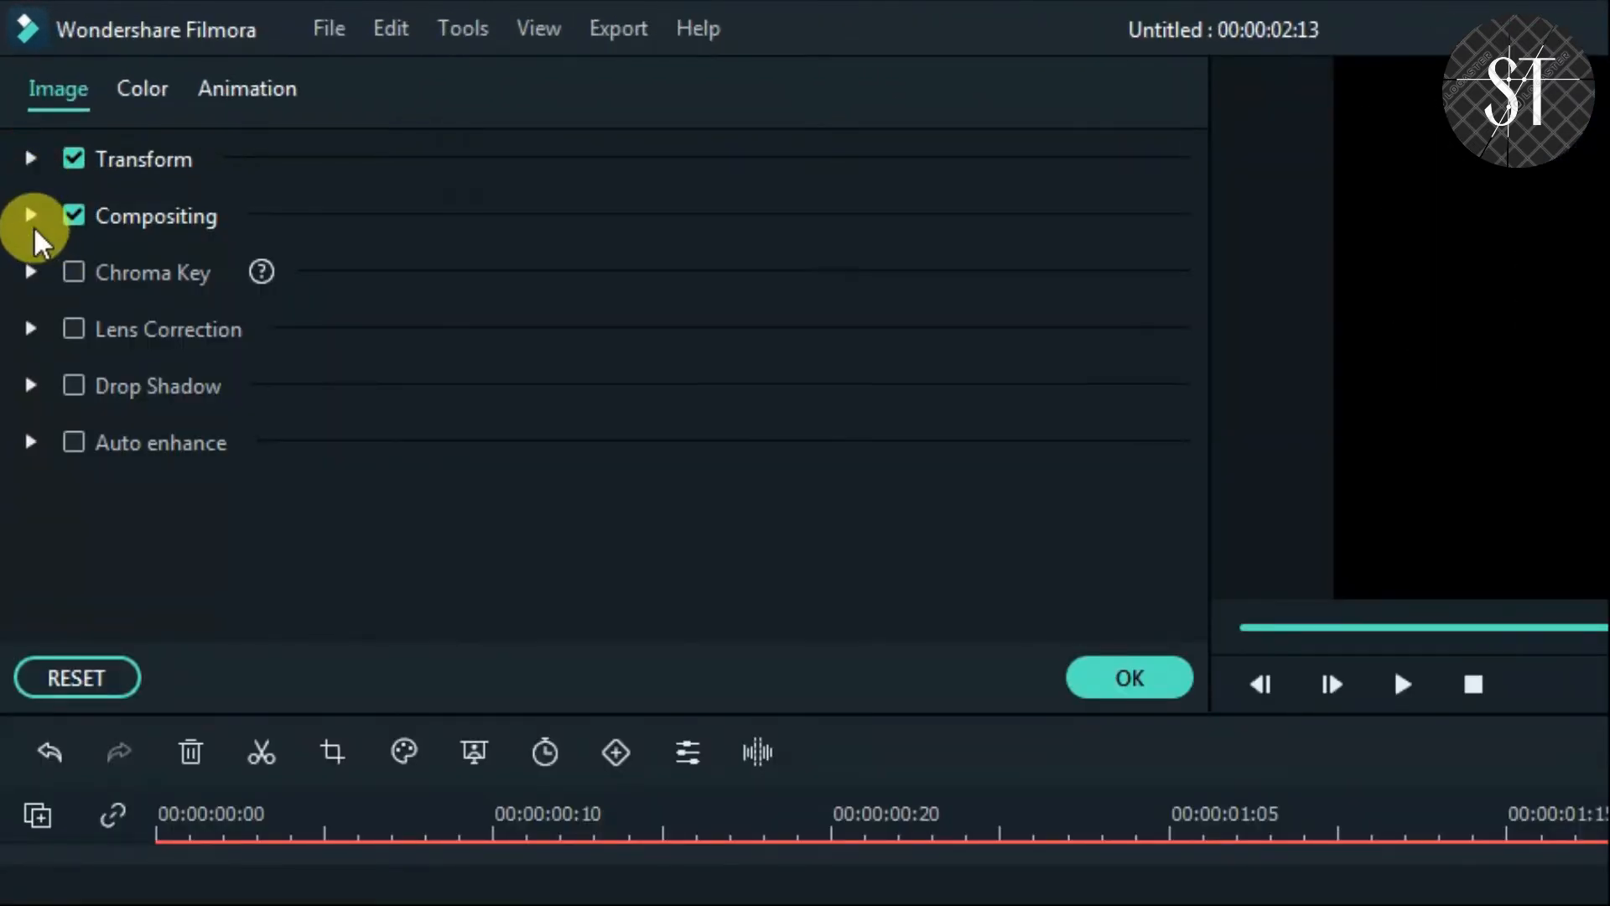
click(34, 225)
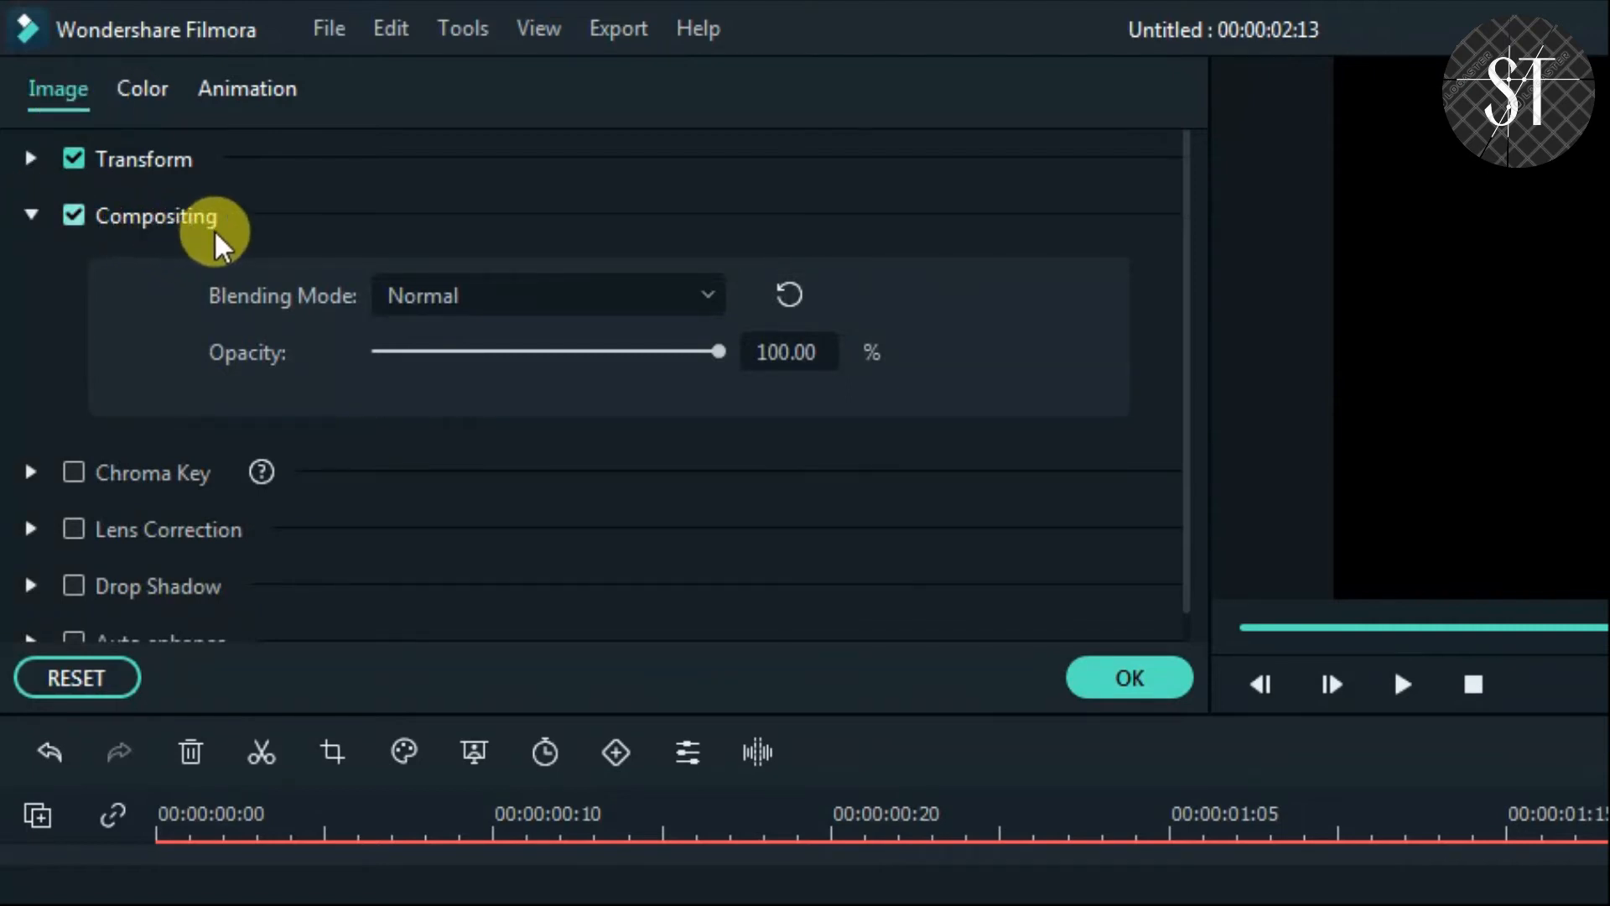
drag(718, 353, 480, 352)
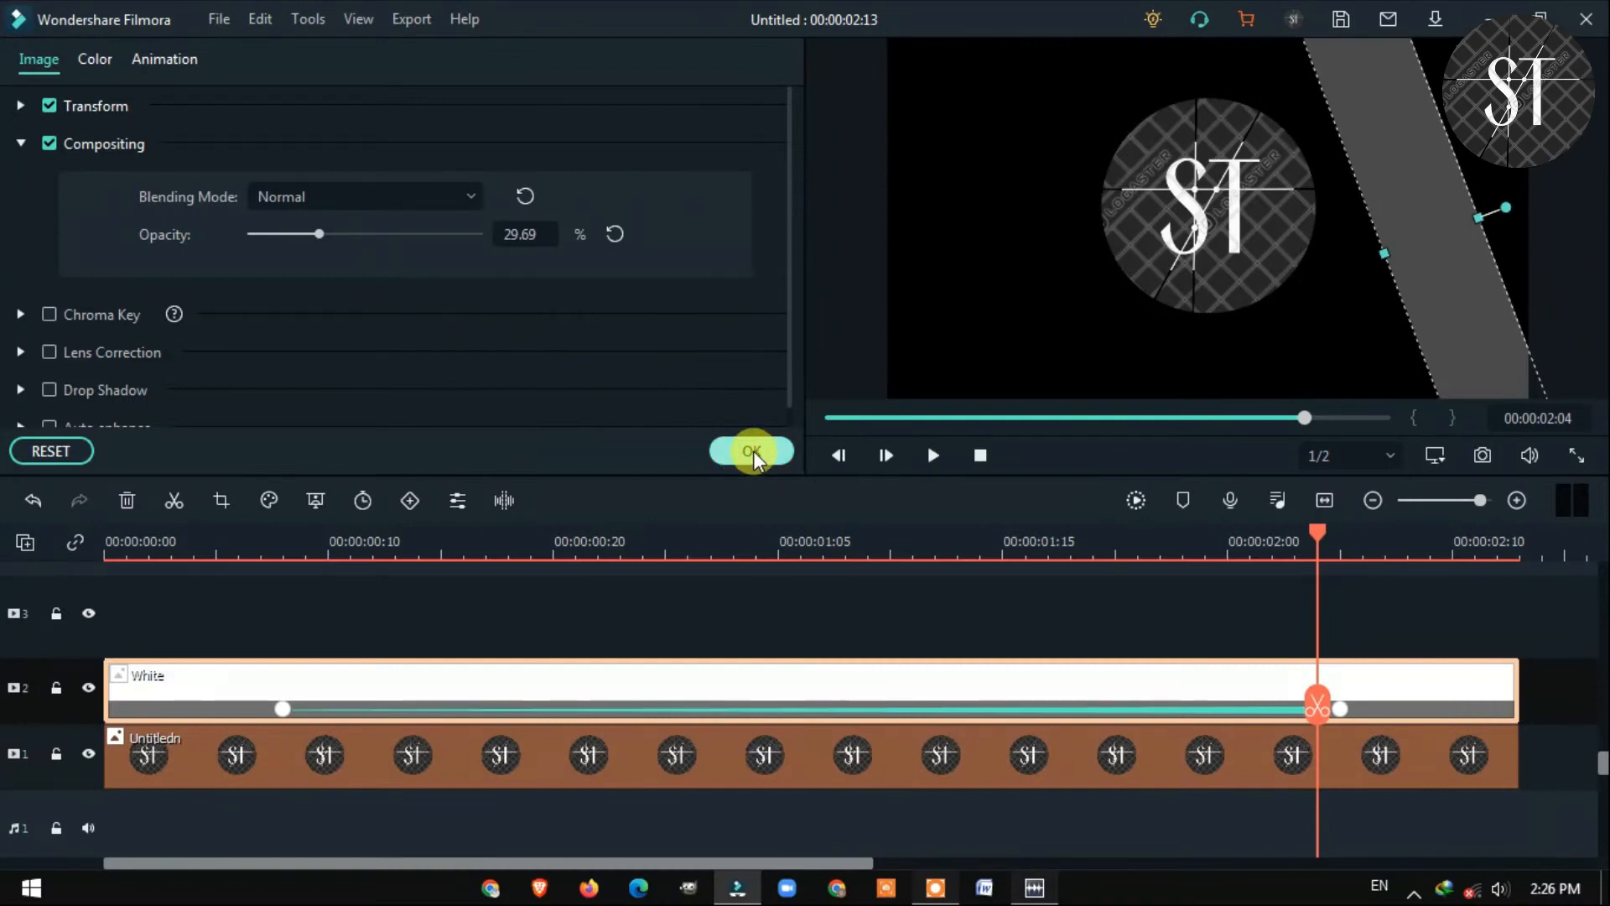
click(394, 647)
click(0, 905)
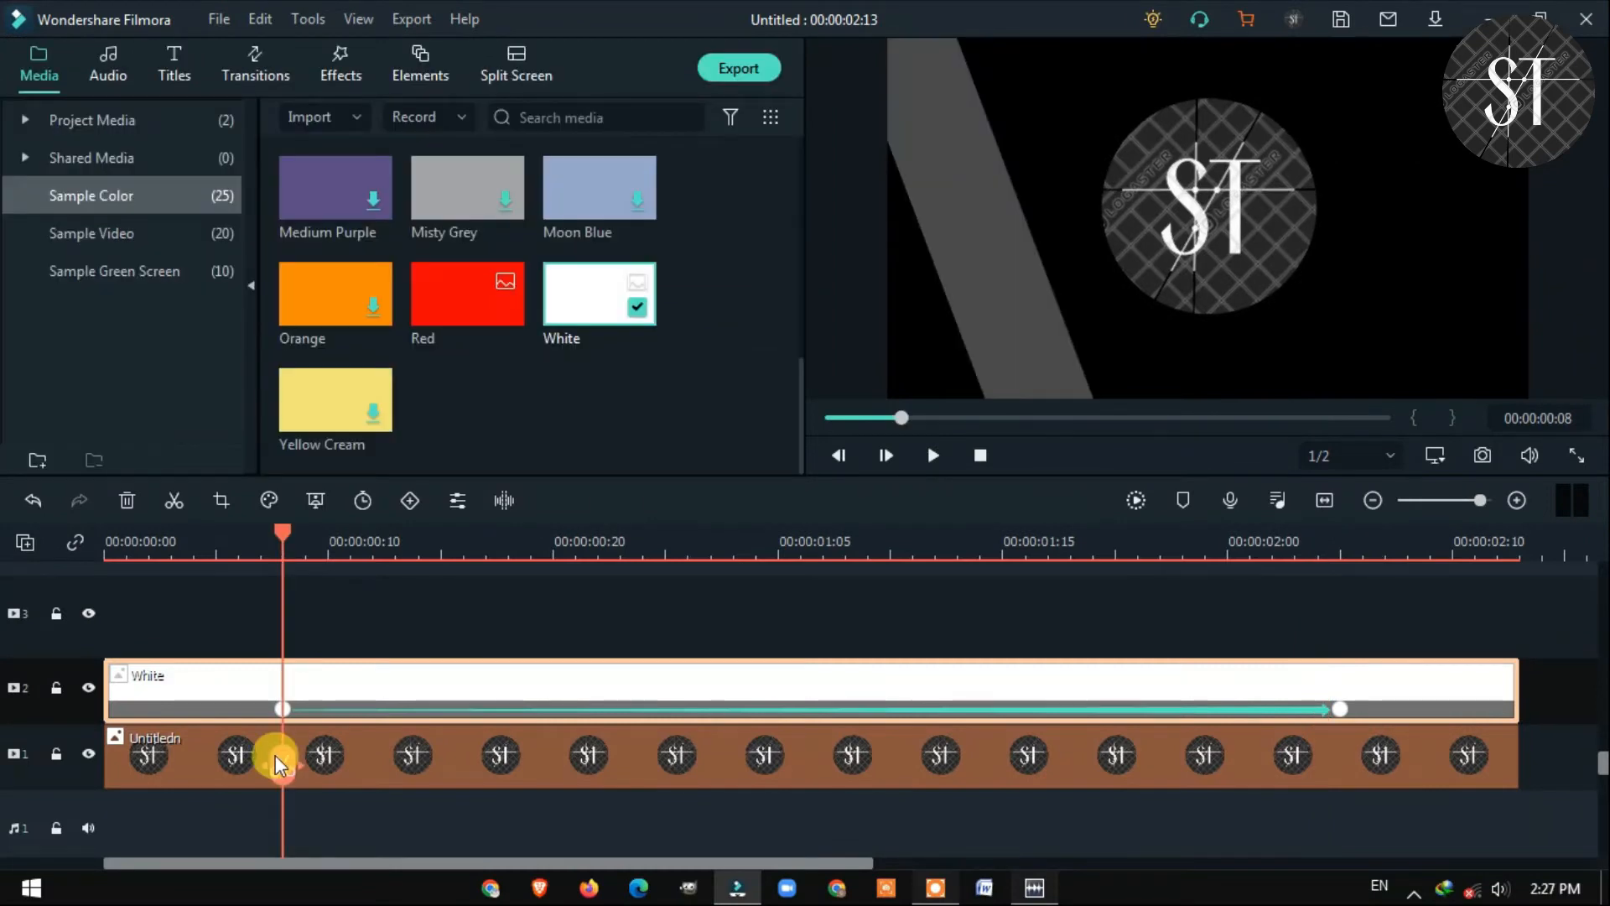
click(217, 702)
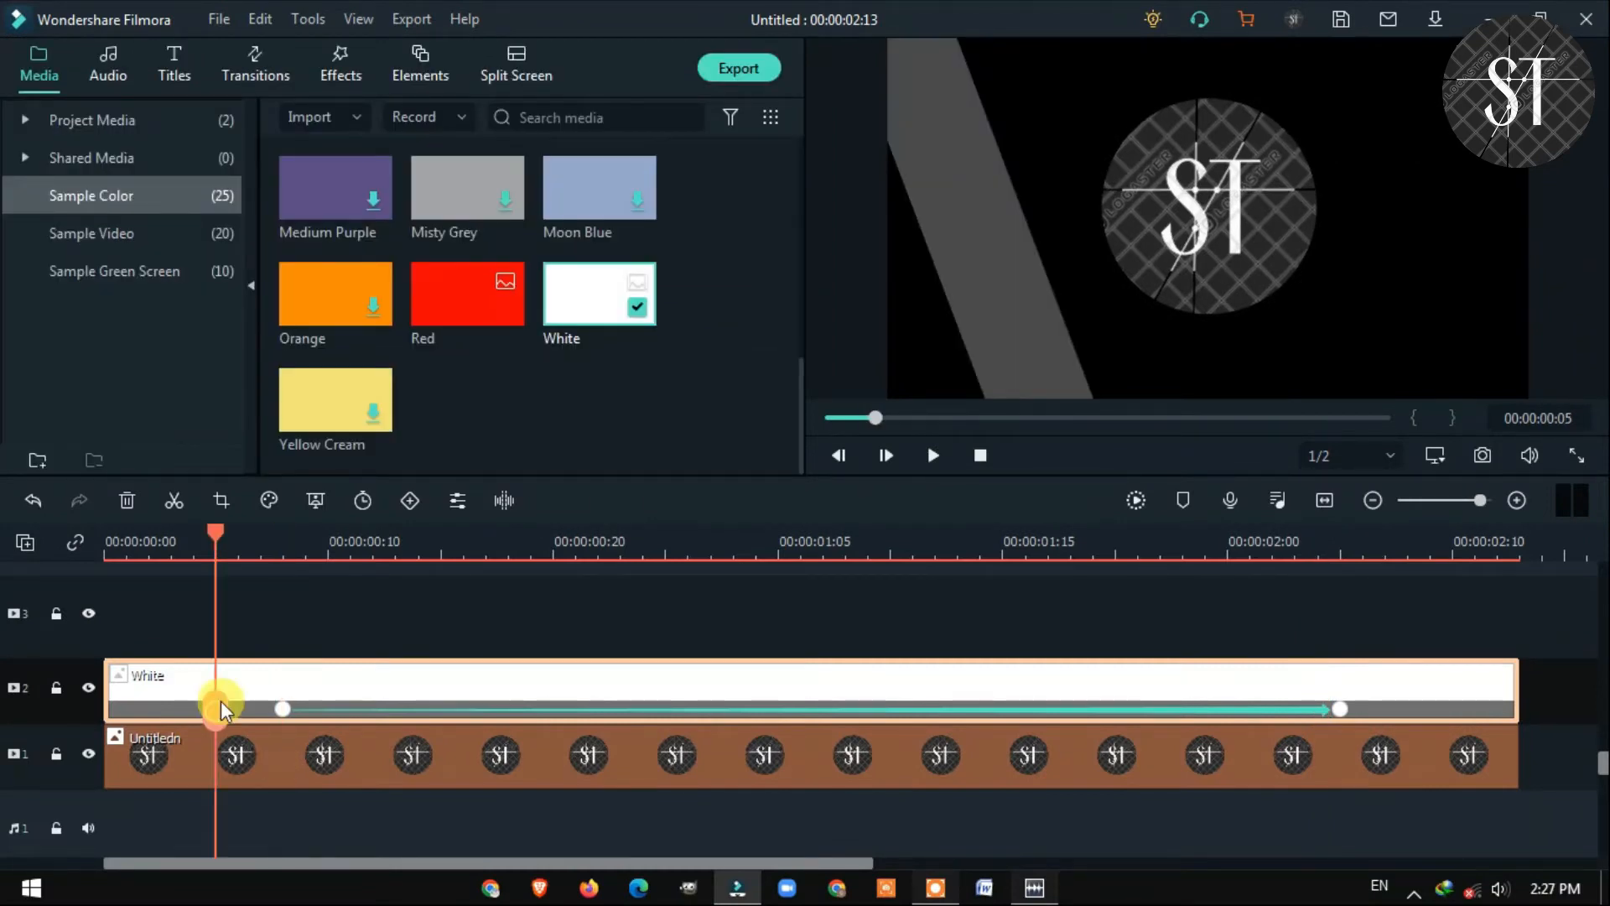
click(941, 461)
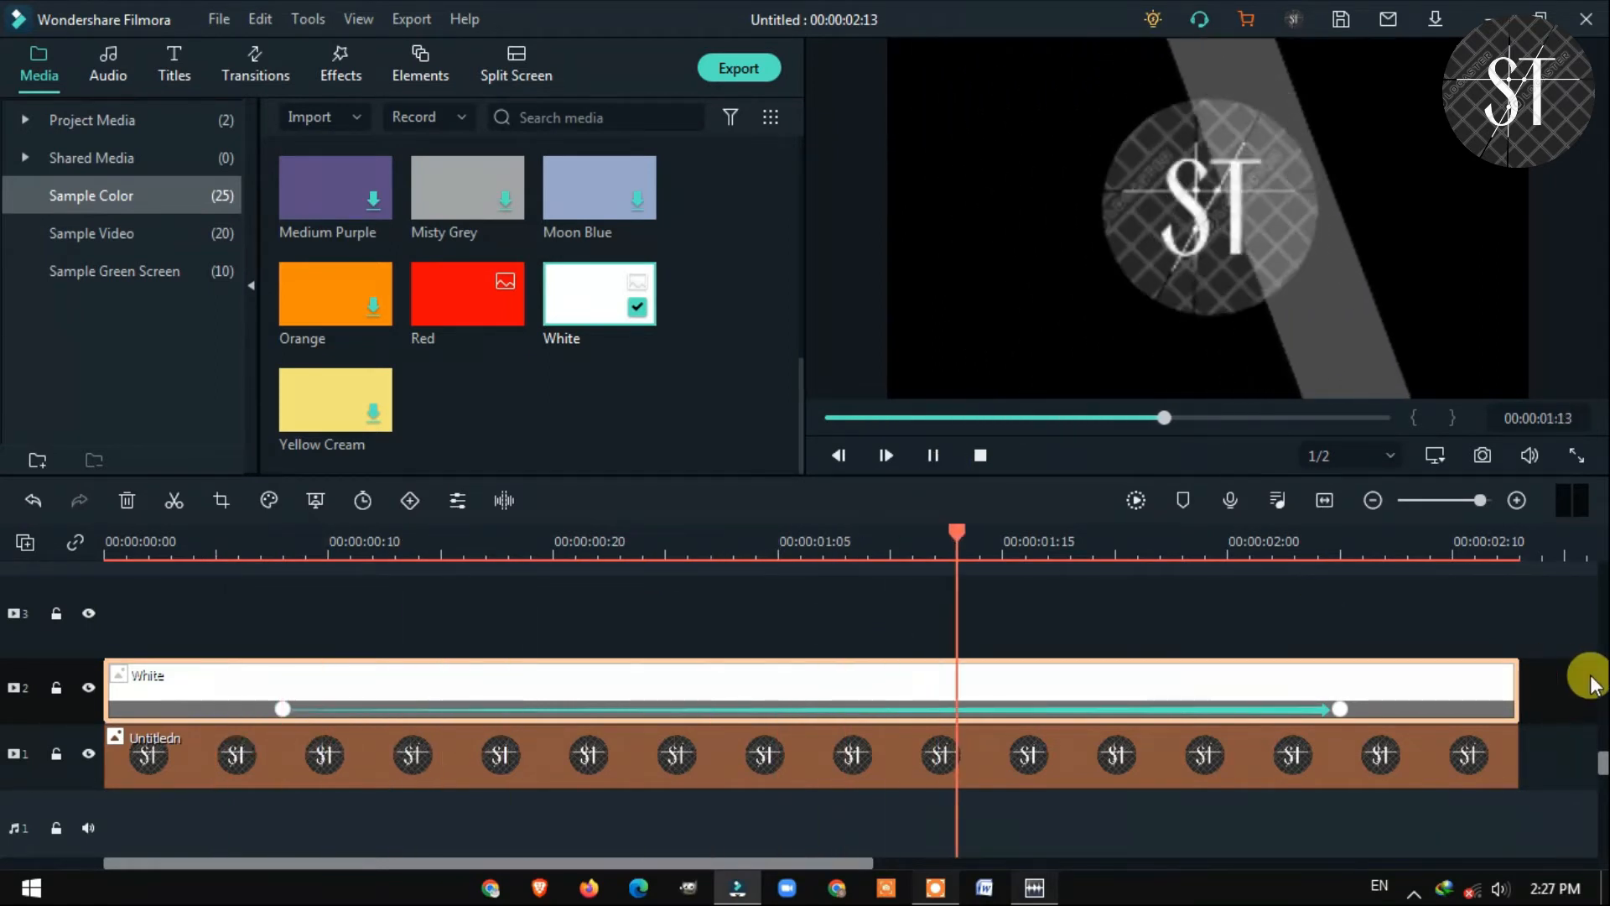
key(space)
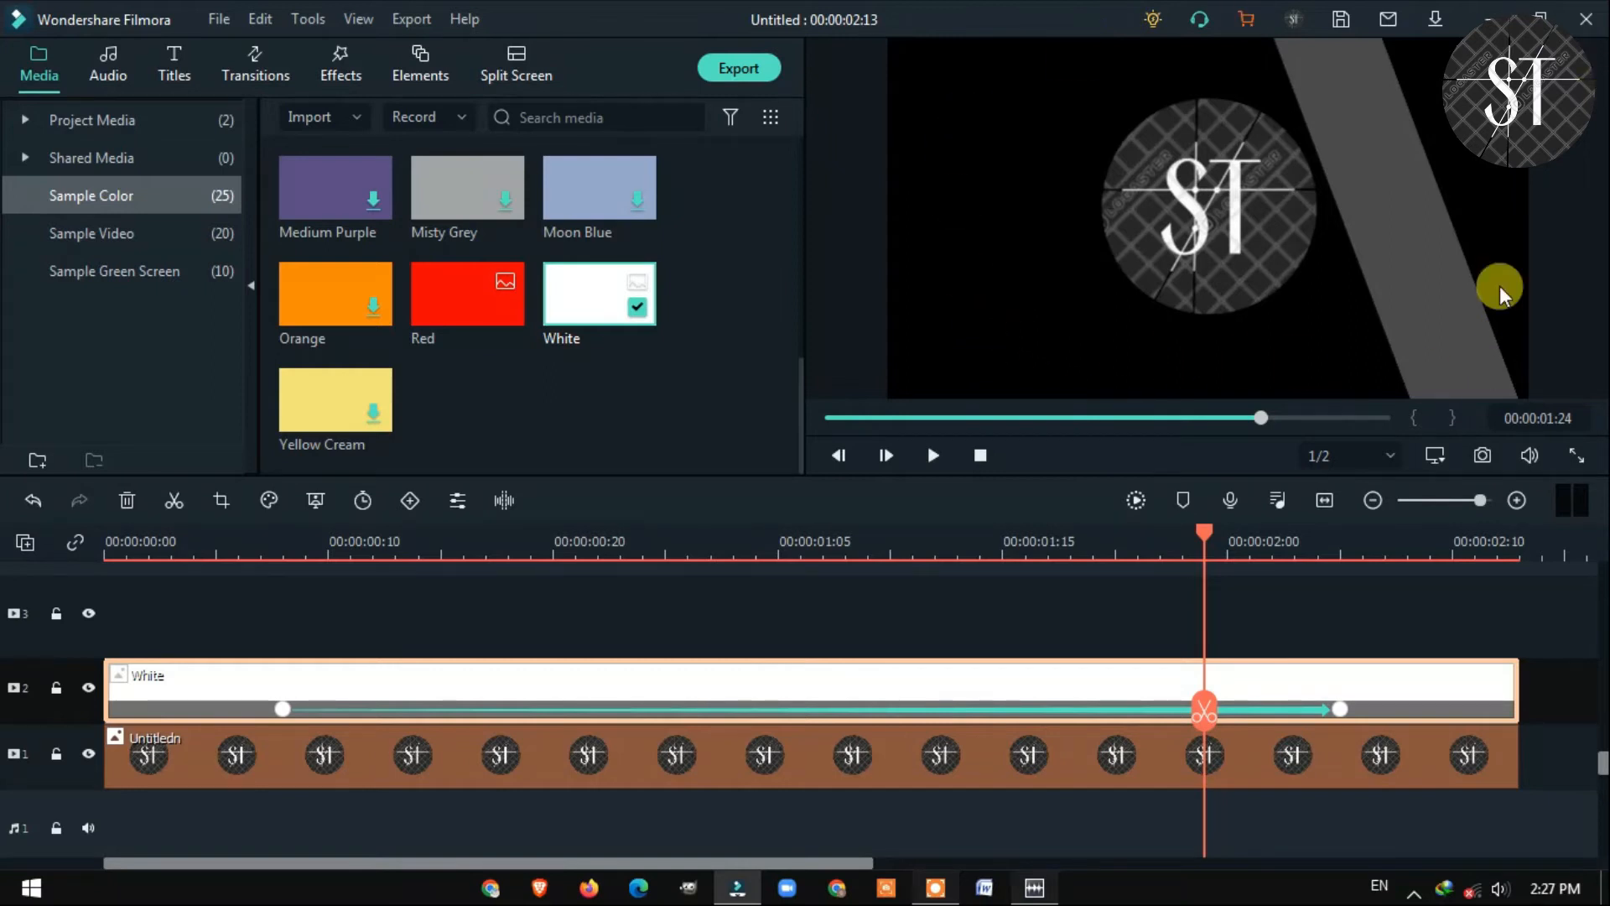
- Place the black Untitled image on track 3 above the White clip and split it at 00:00:02:13, where the other clips end
click(119, 124)
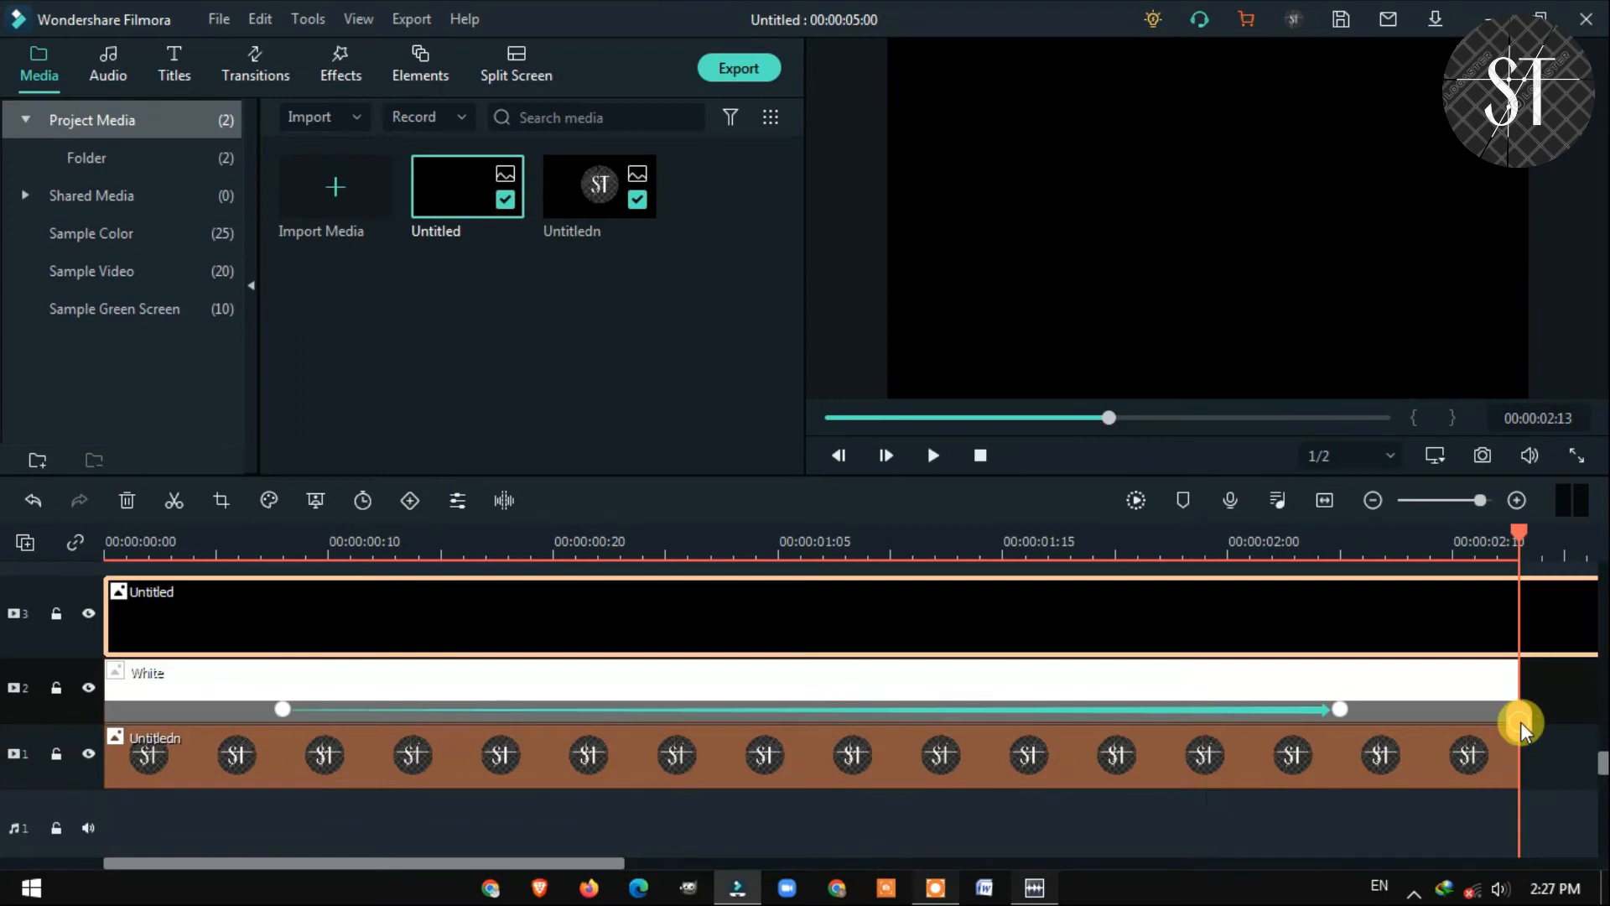
click(1521, 722)
- Move the logo, White and Untitled clips together up two tracks, onto tracks 3 to 5
drag(441, 843, 472, 612)
scroll(472, 556, up, 1)
drag(472, 556, 457, 715)
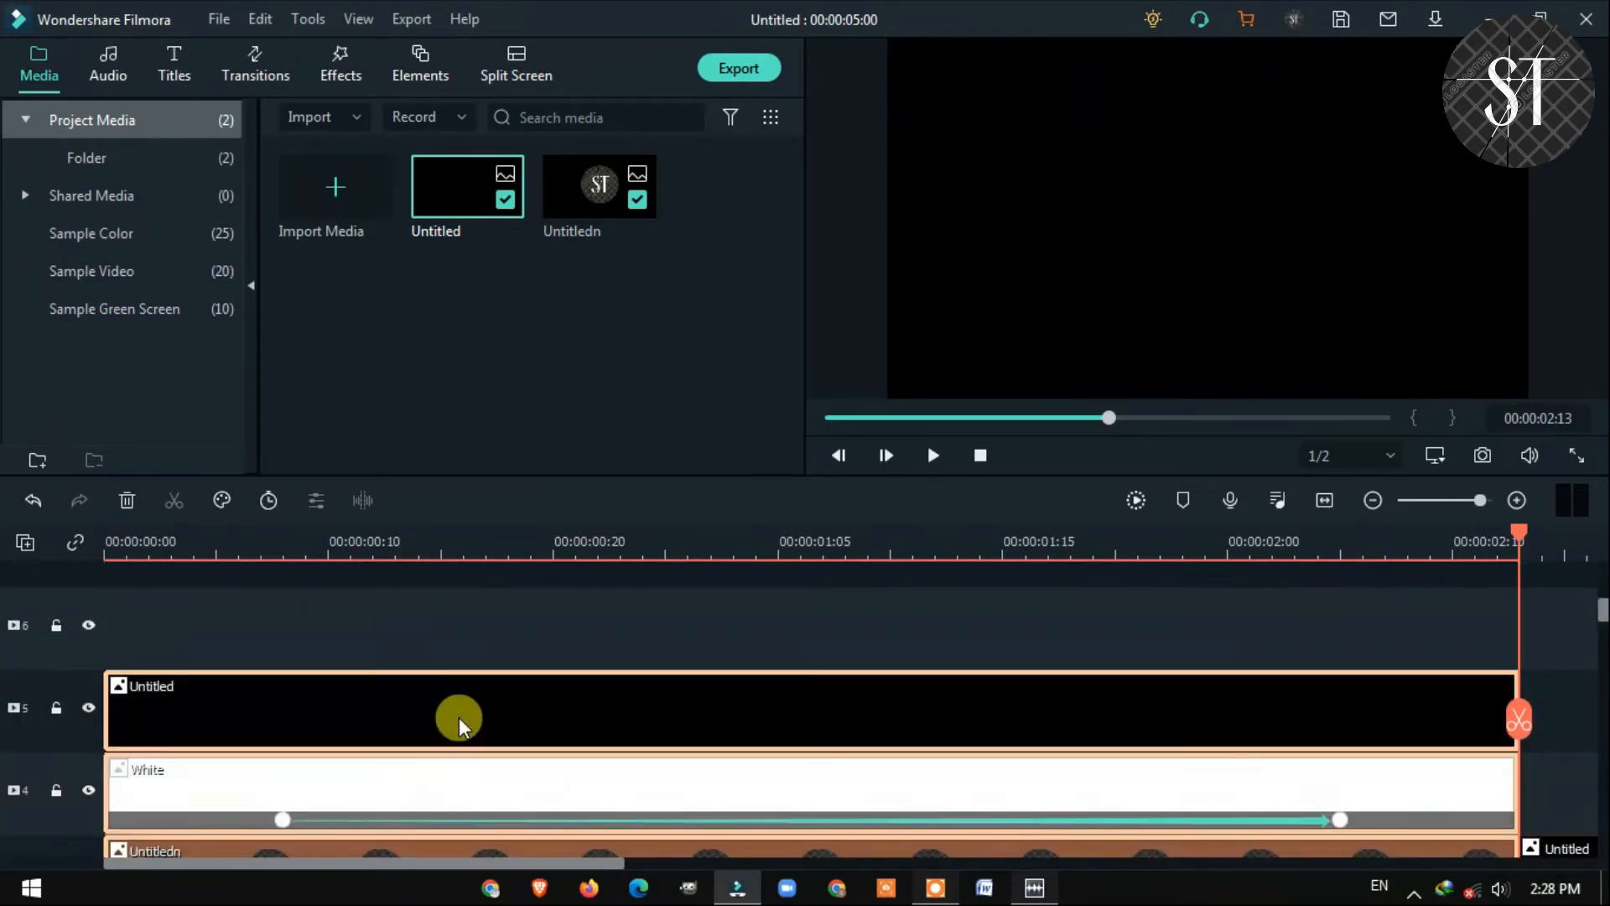
- Delete the leftover piece of the Untitled image beyond 00:00:02:13
scroll(981, 638, down, 1)
scroll(981, 637, down, 1)
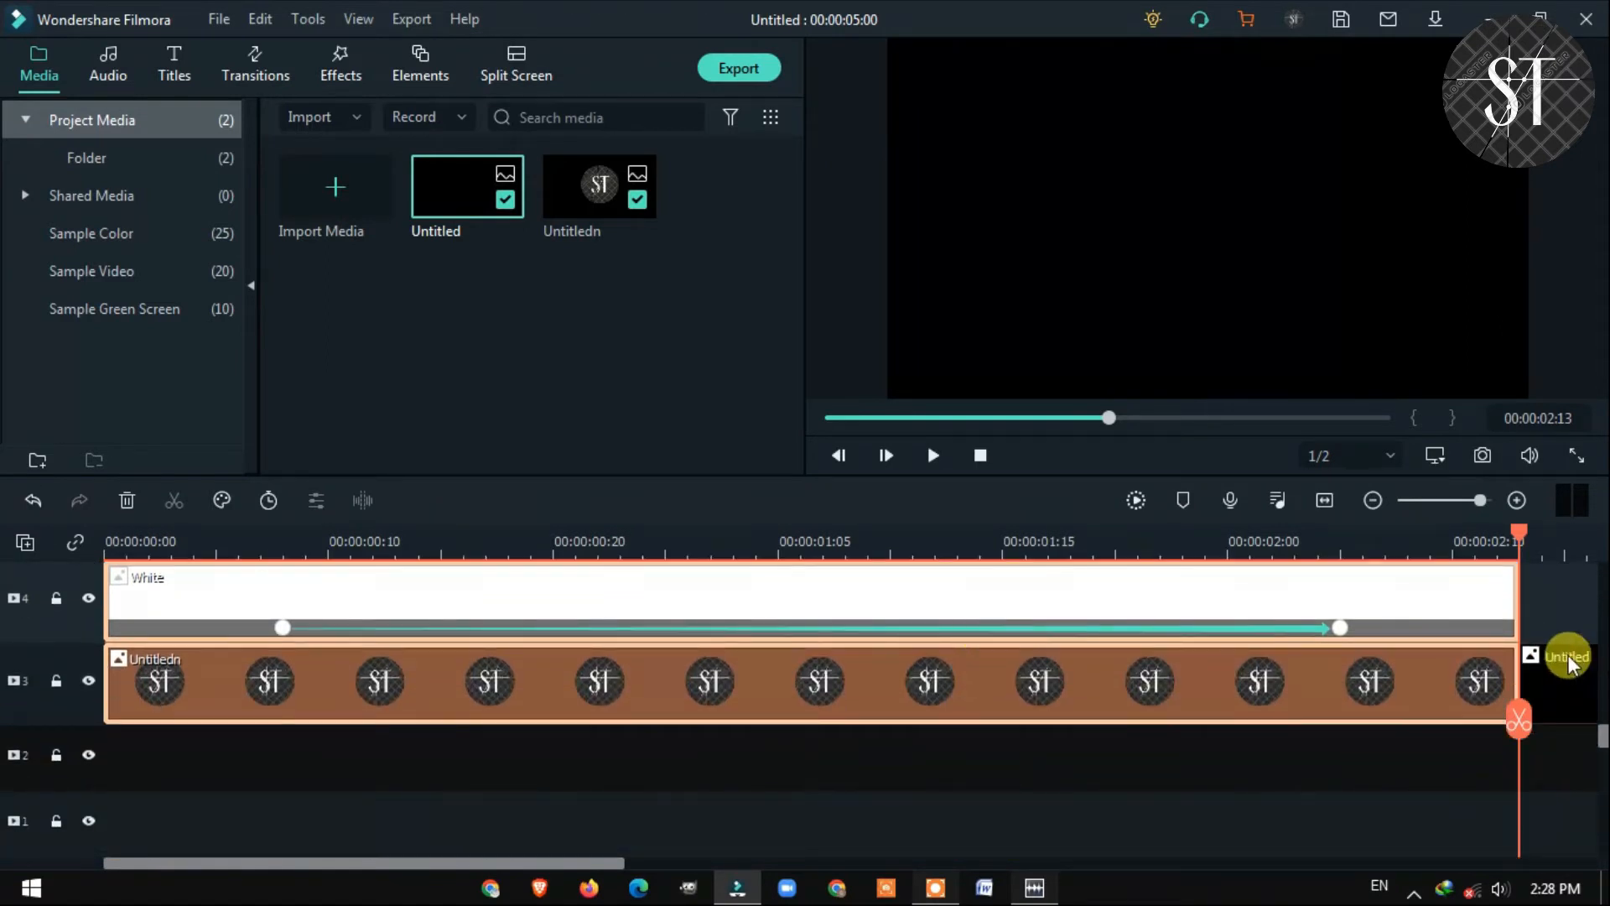
click(1554, 659)
click(127, 501)
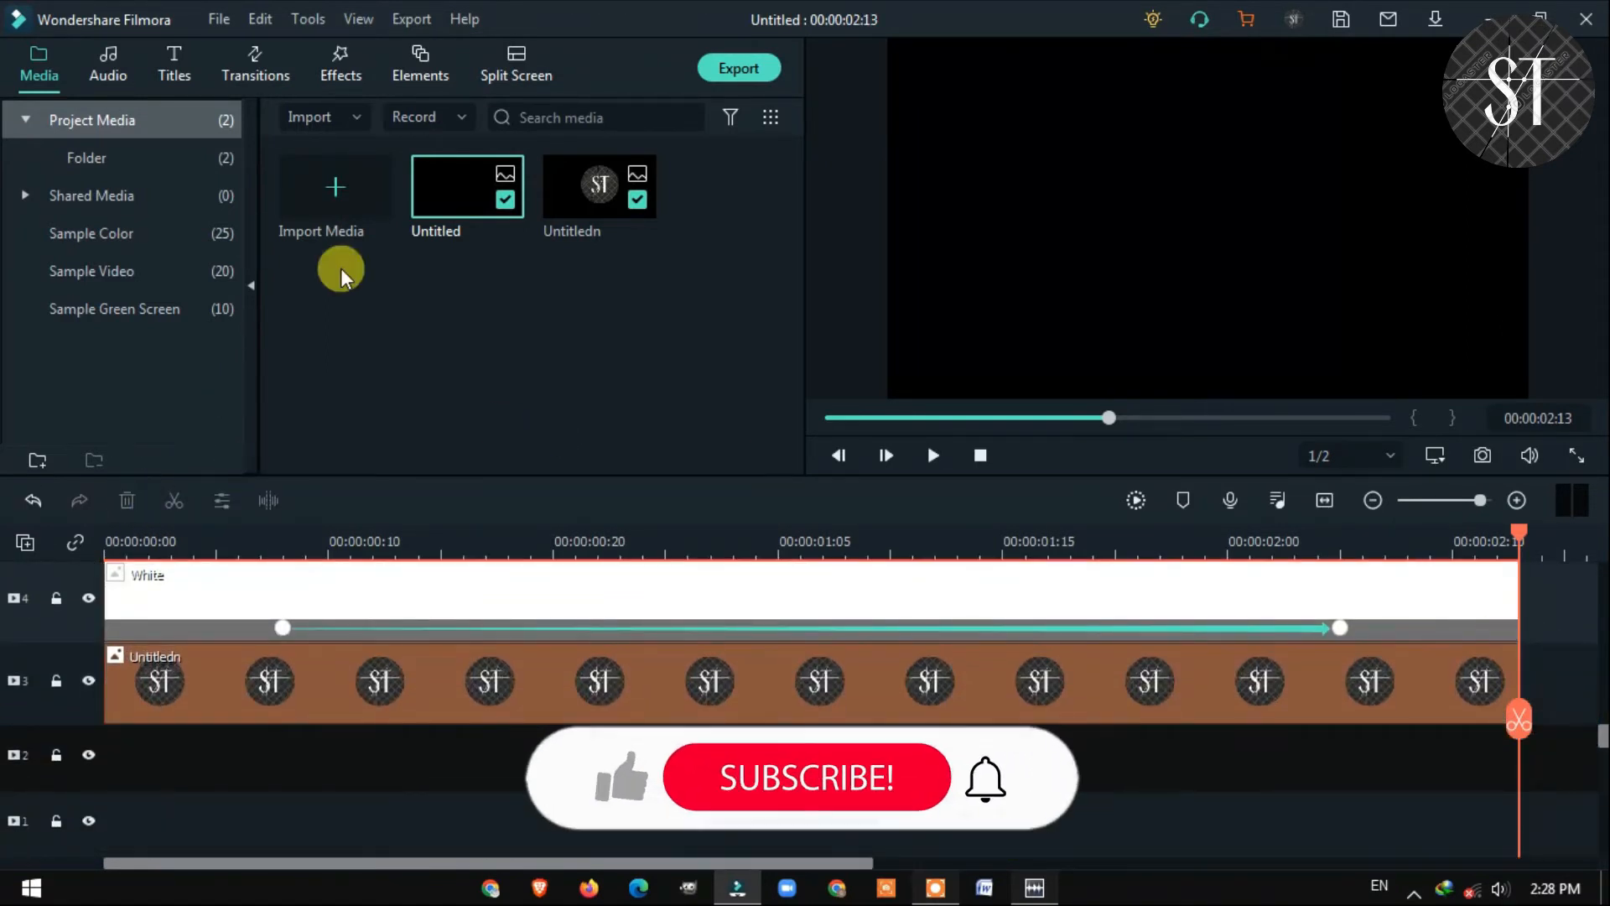
- Place the White sample color on track 2 beneath the logo clip and trim it to end at 00:00:02:13
click(114, 234)
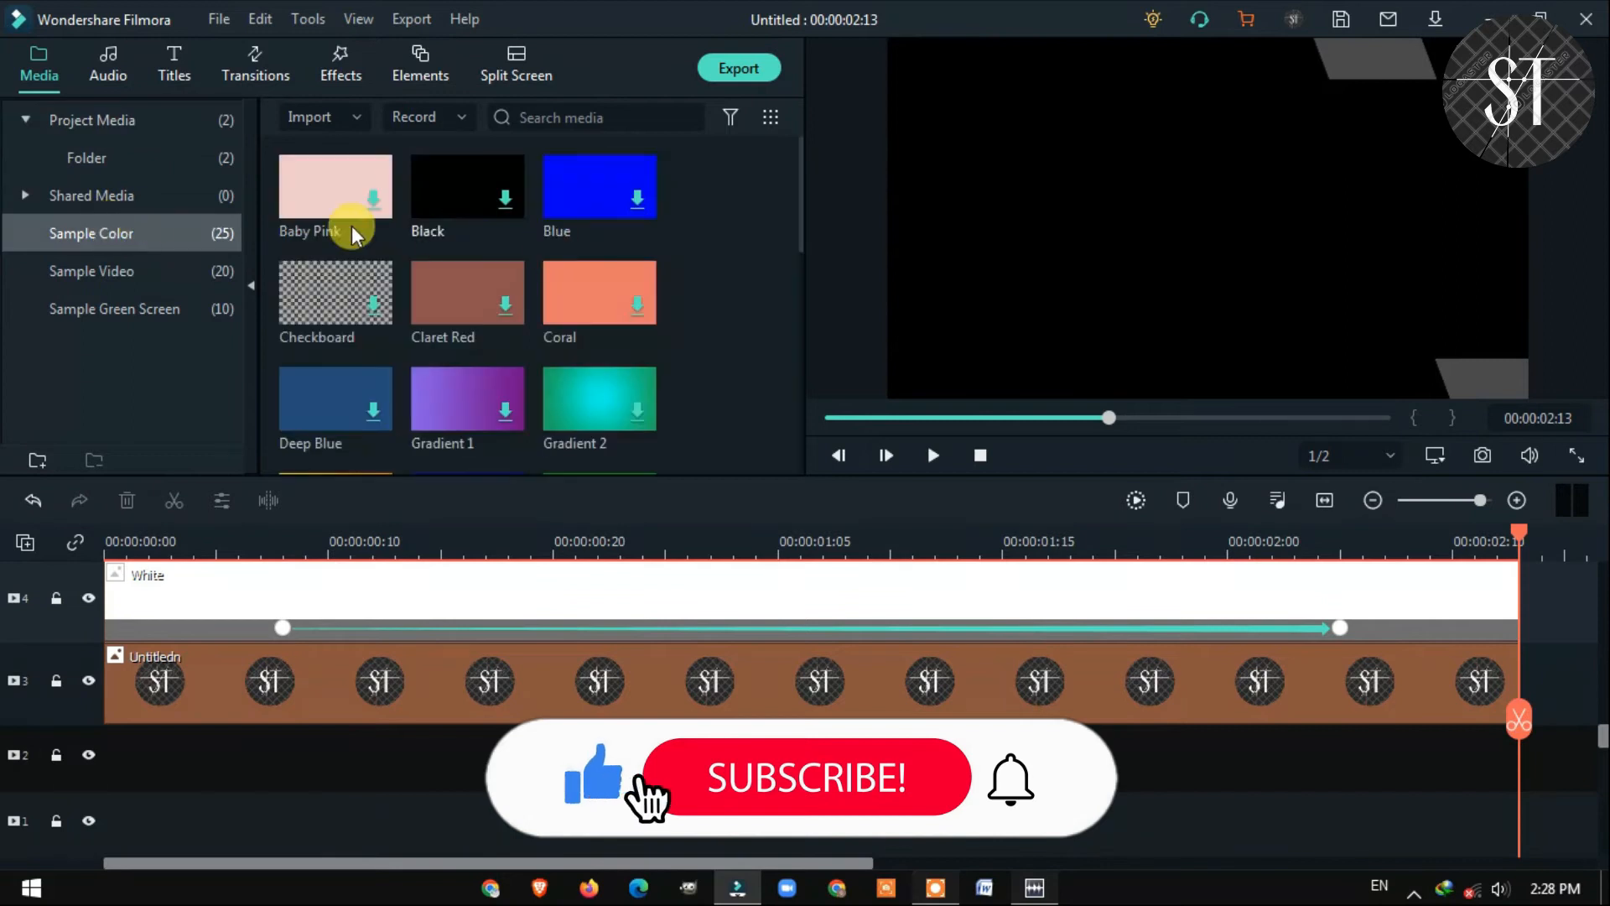
scroll(758, 284, down, 5)
mouse_move(610, 289)
drag(609, 289, 82, 754)
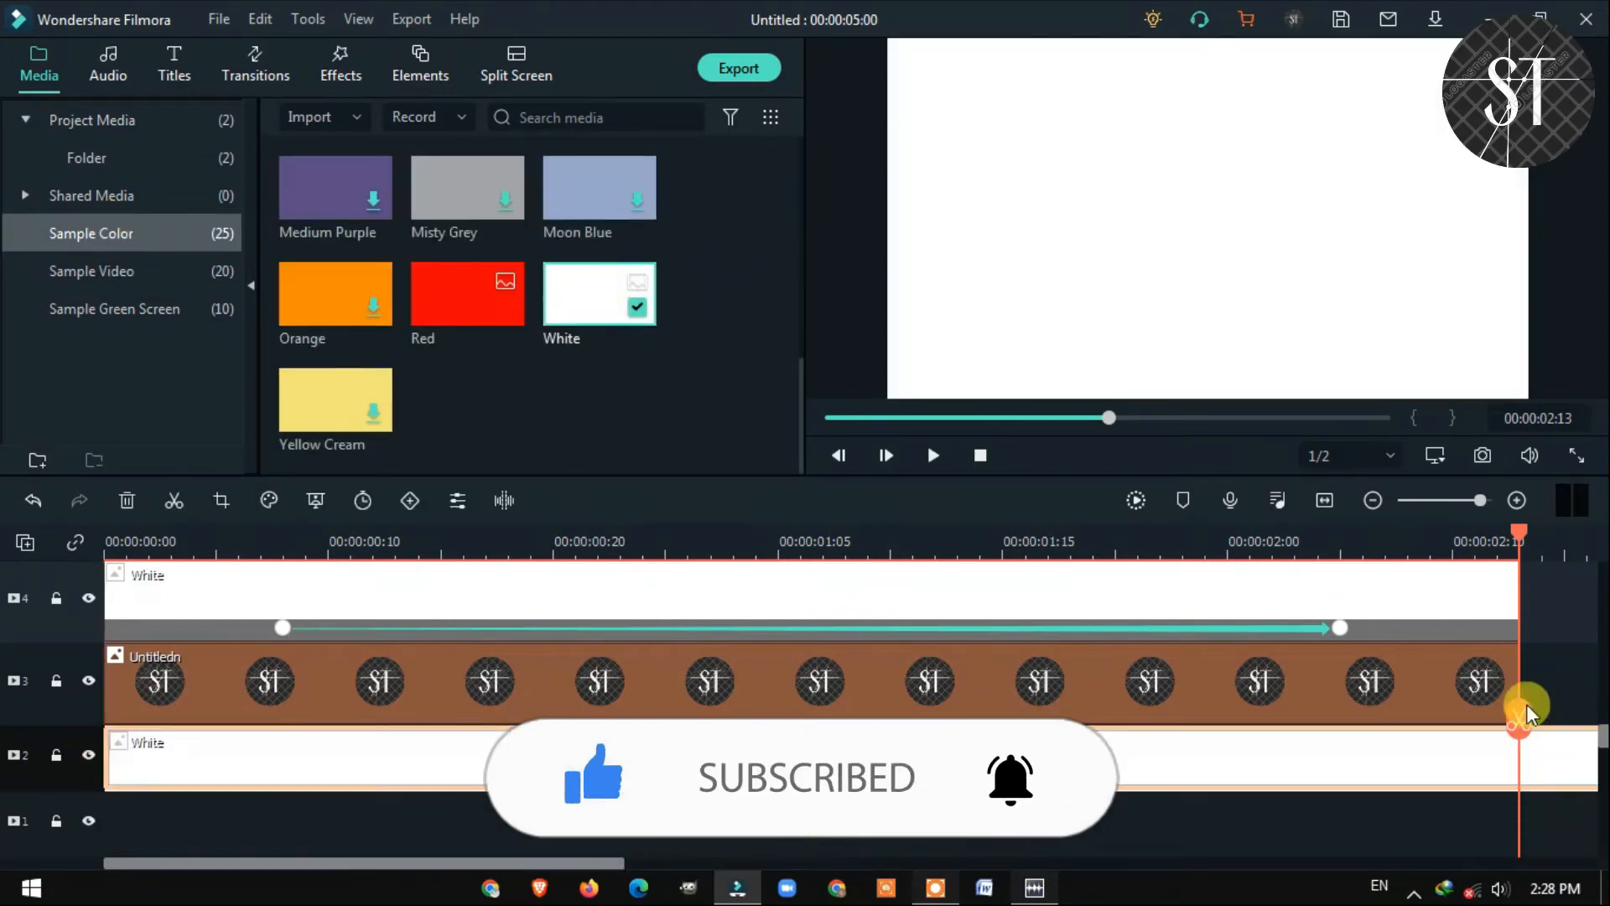
click(1526, 716)
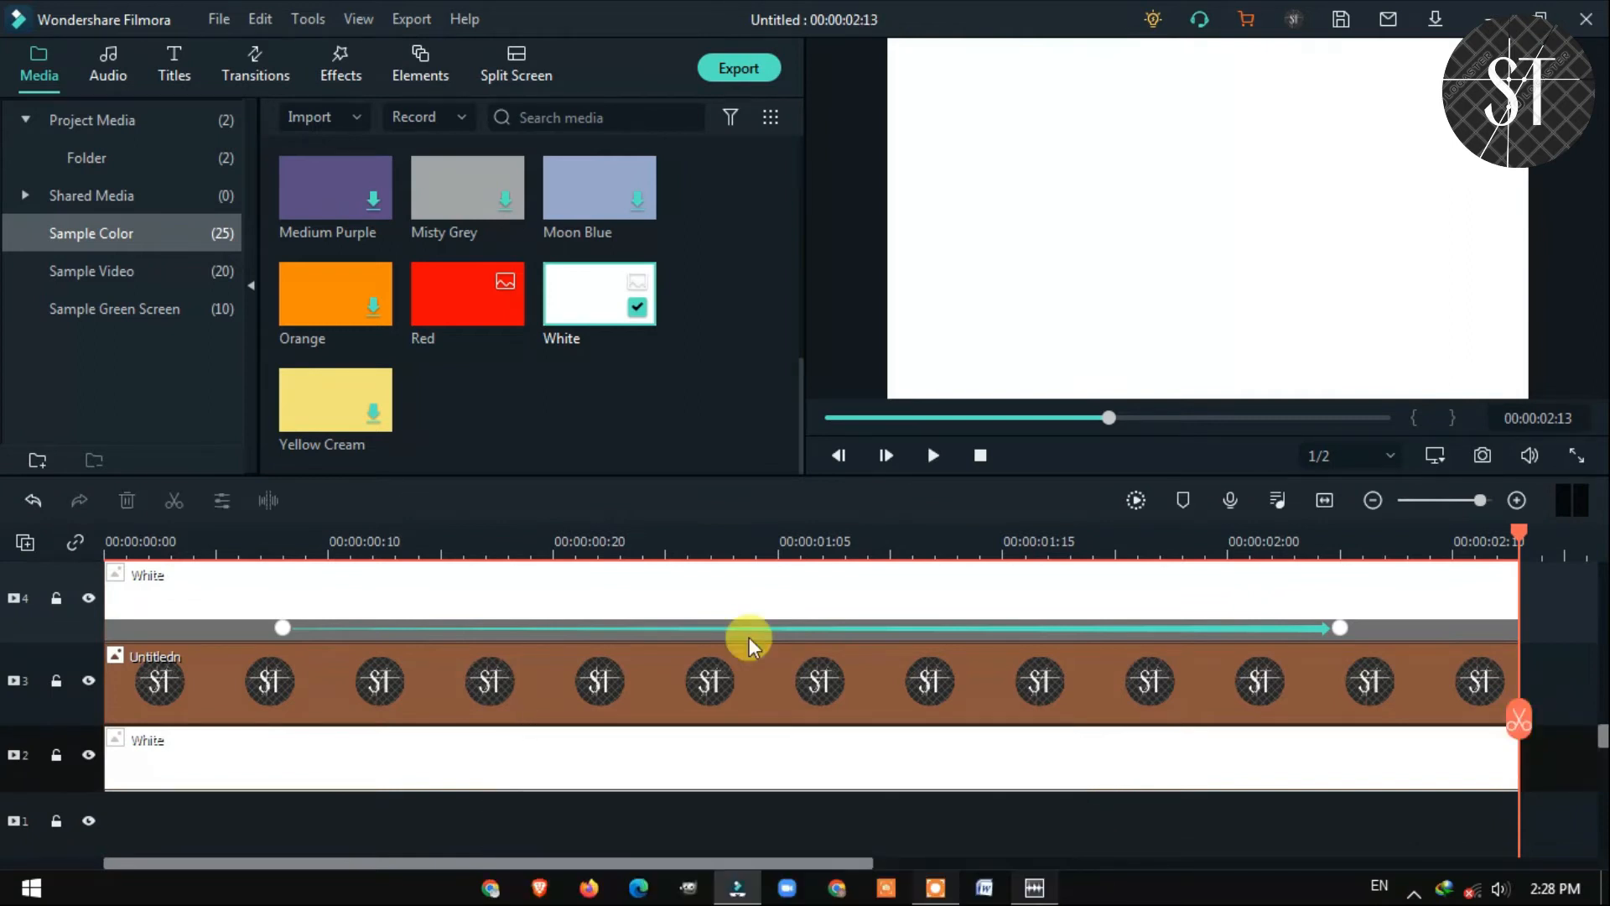
- With the playhead at 00:00:02:00, stretch the Untitled image on track 5 vertically to cover the frame's upper and lower white bands
scroll(748, 637, up, 3)
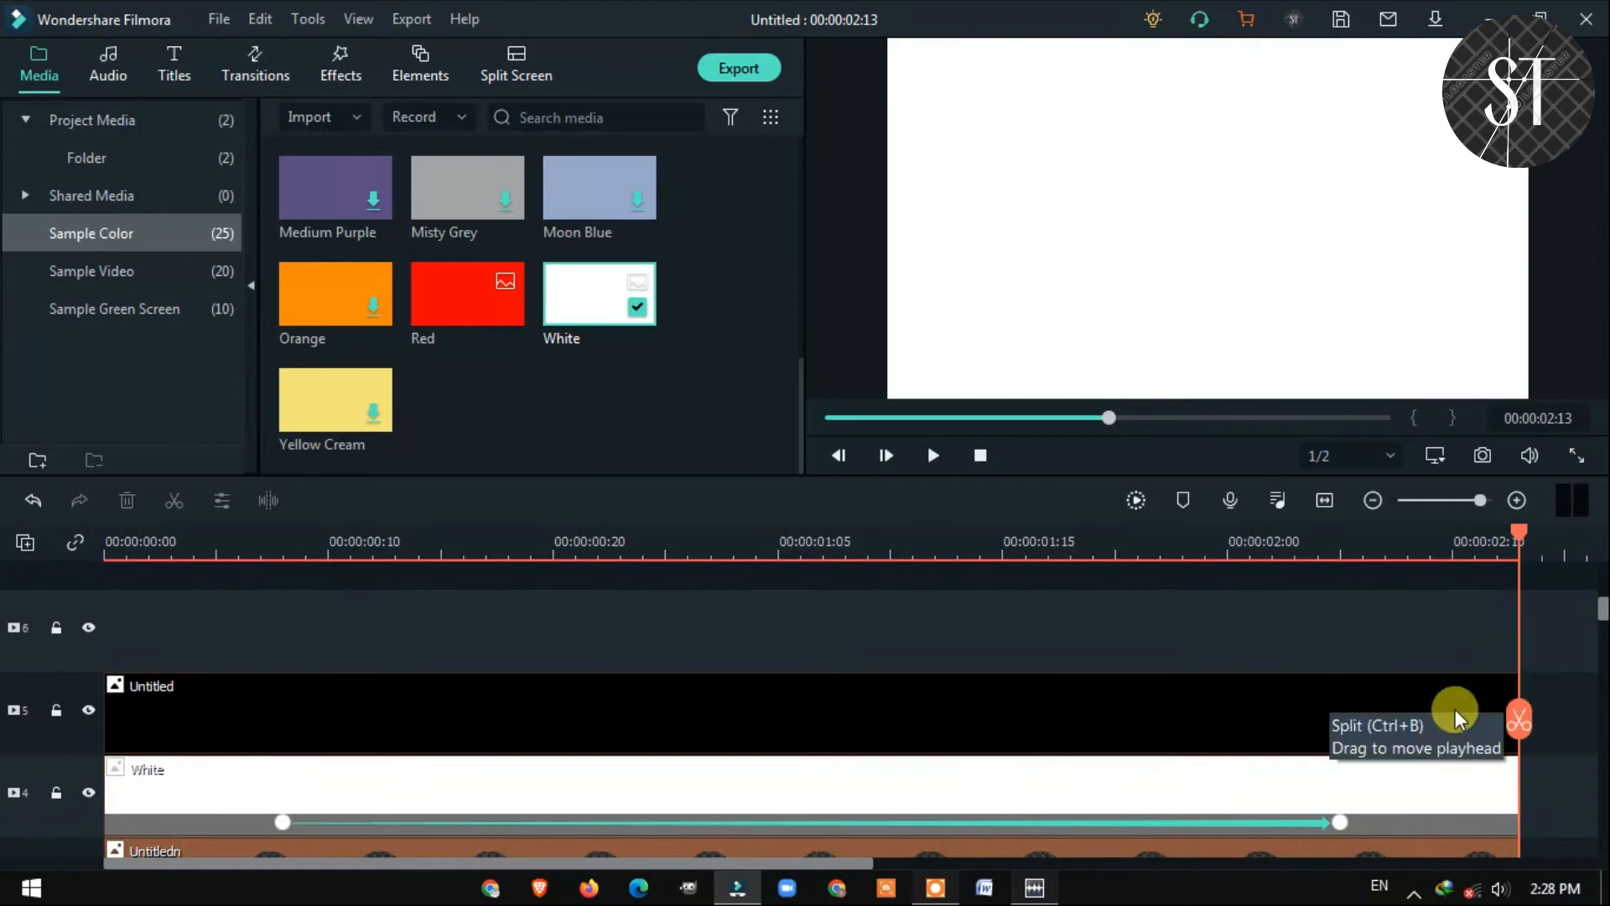
click(1456, 718)
click(1275, 543)
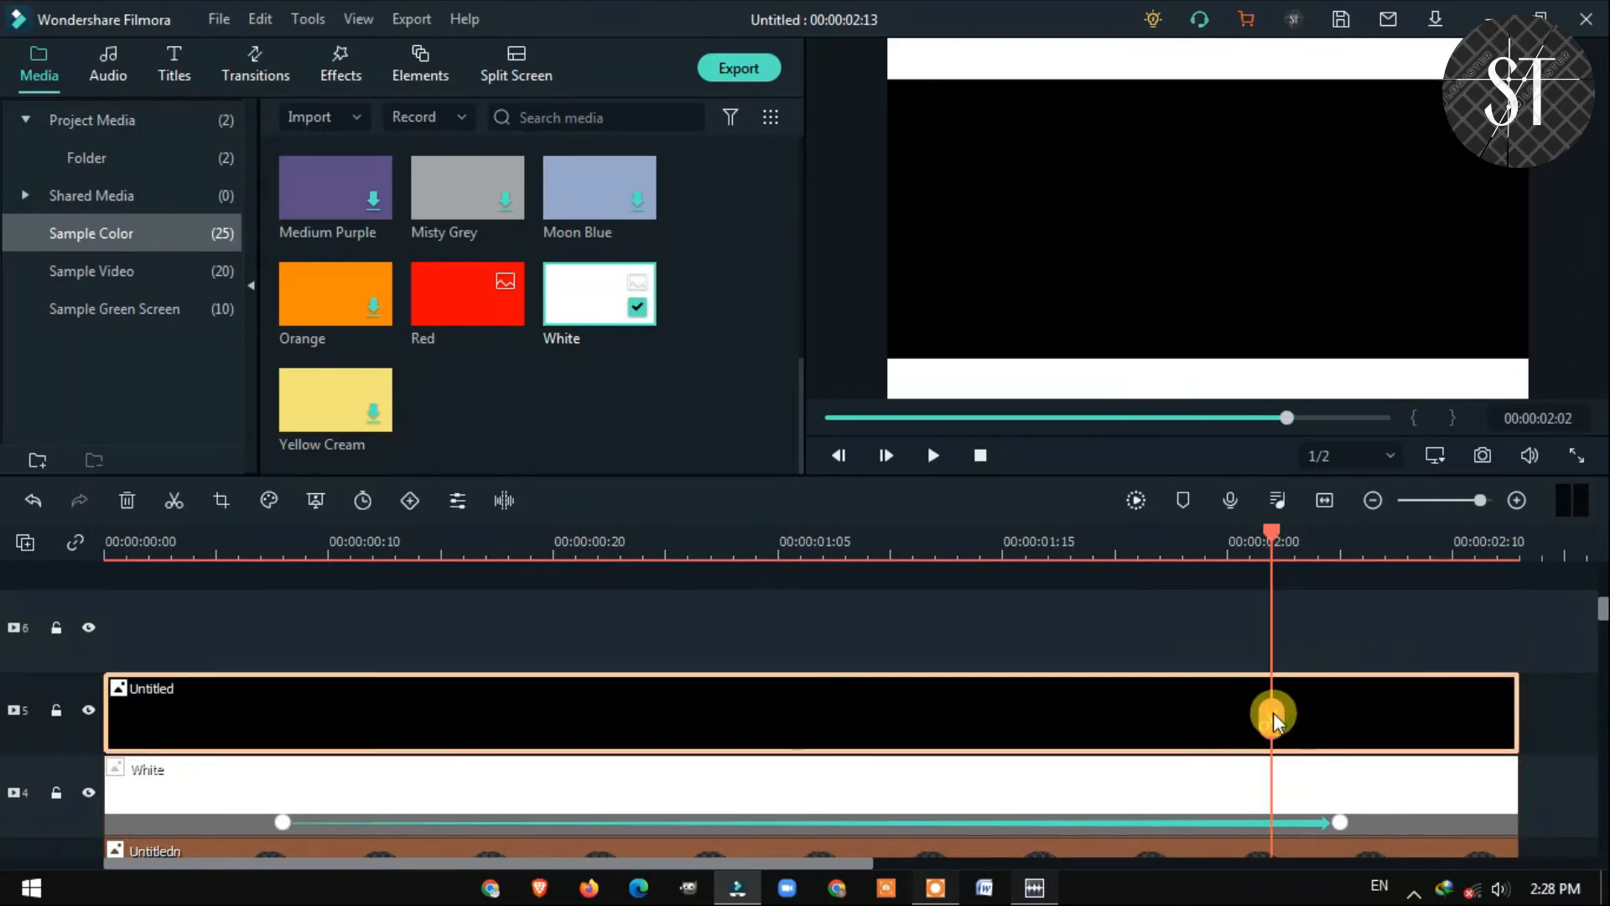
drag(1273, 712, 1228, 704)
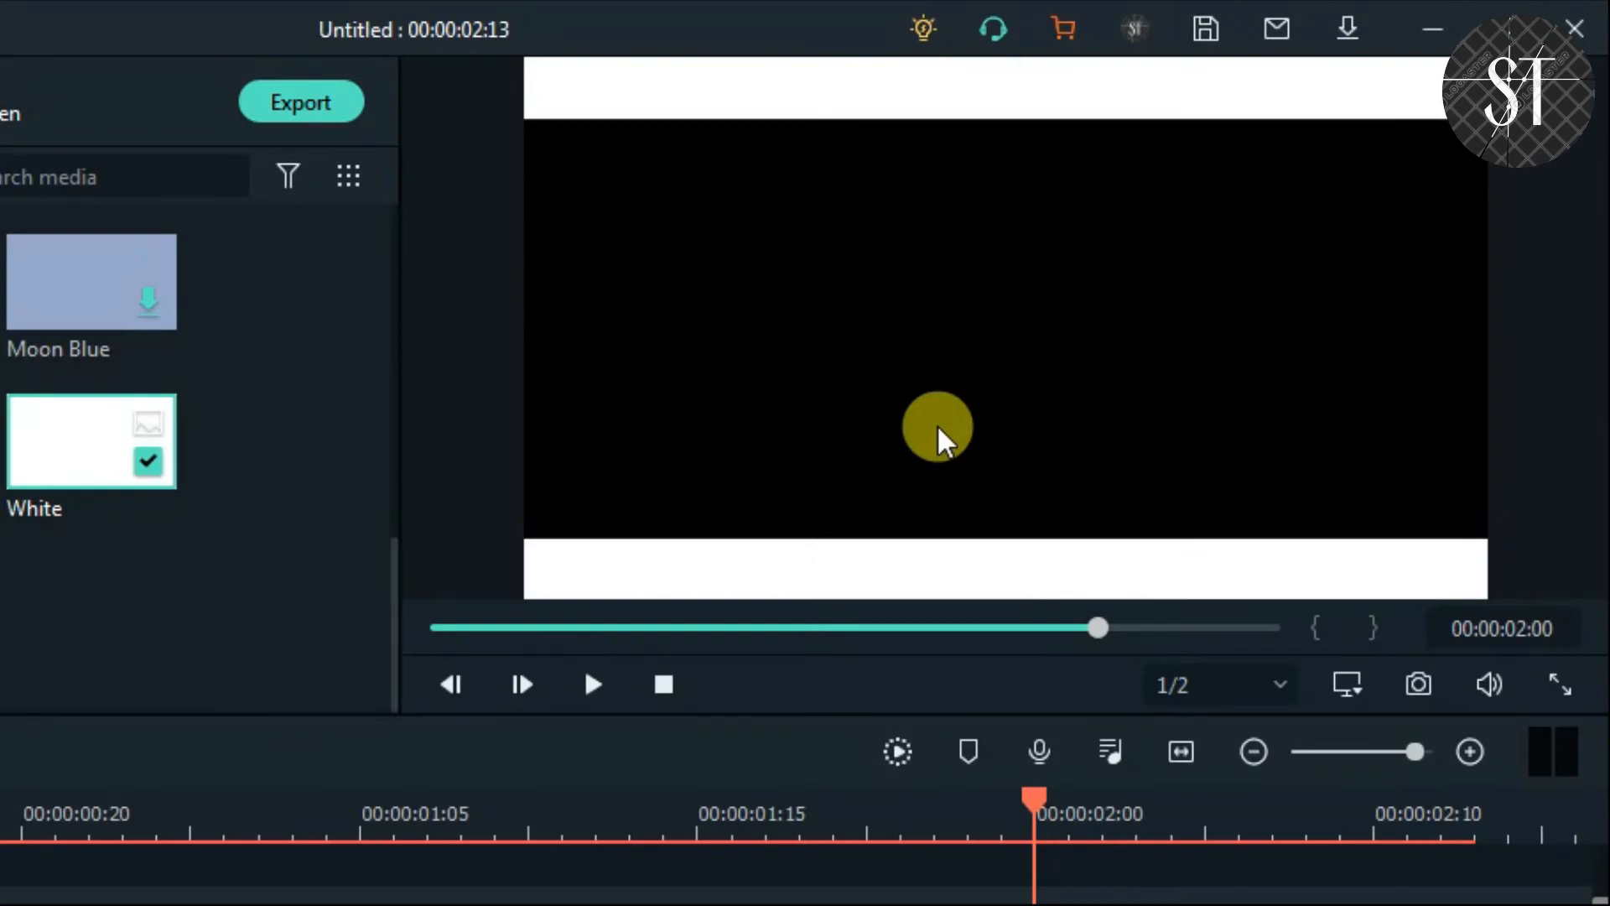
click(1162, 292)
drag(1006, 535, 1005, 642)
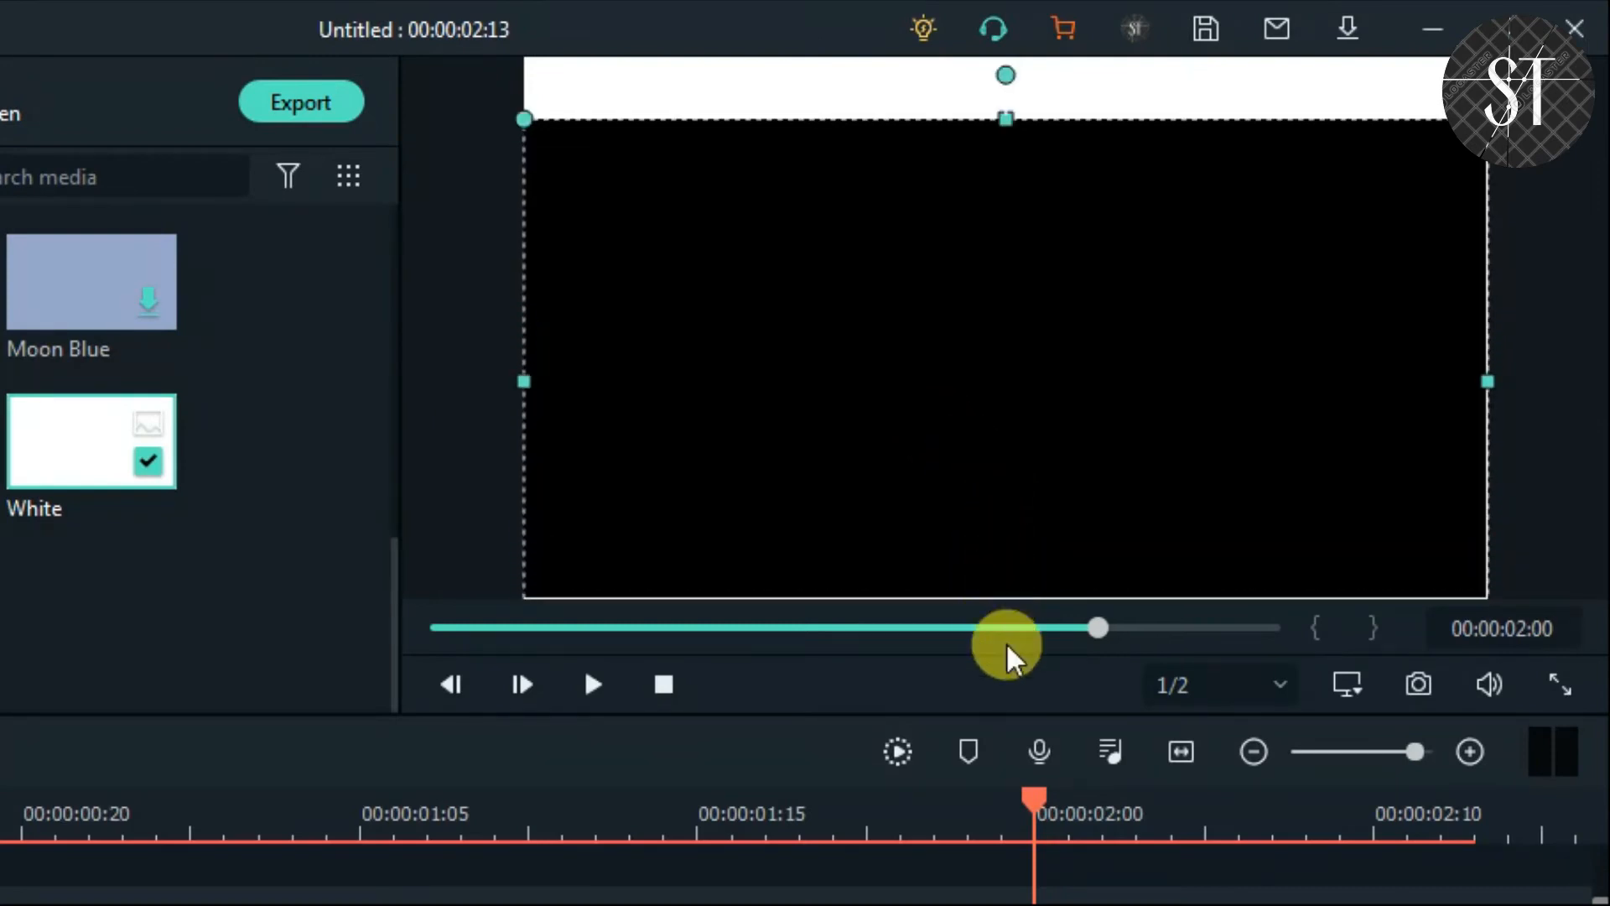
drag(1006, 119, 1007, 52)
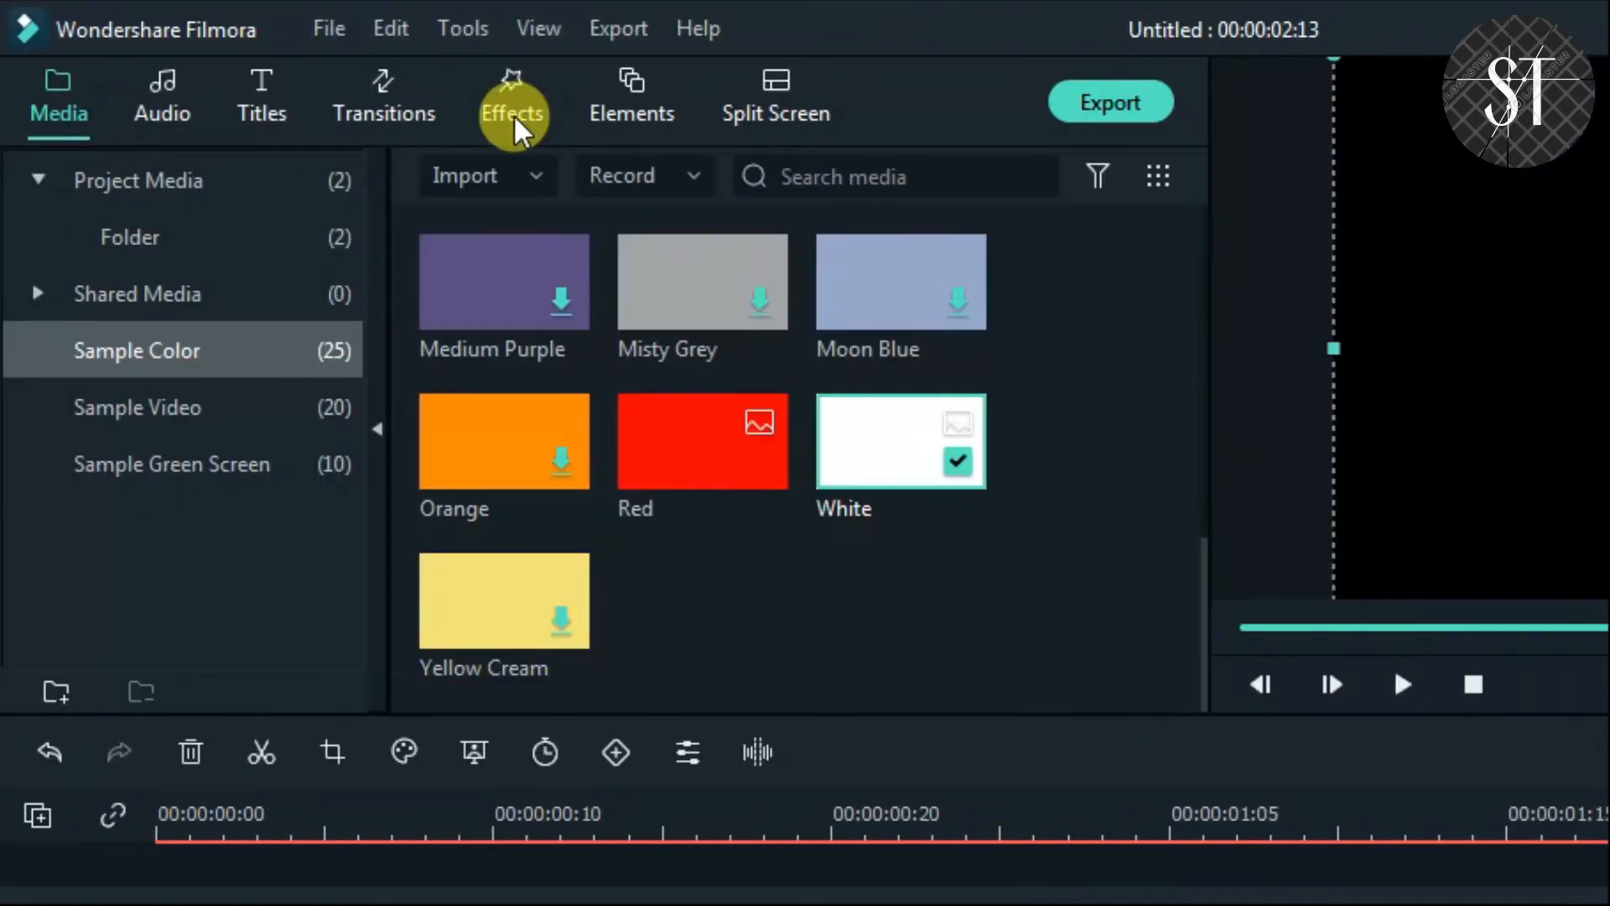
- Apply the Image Mask effect to the black Untitled clip on track 5
click(513, 114)
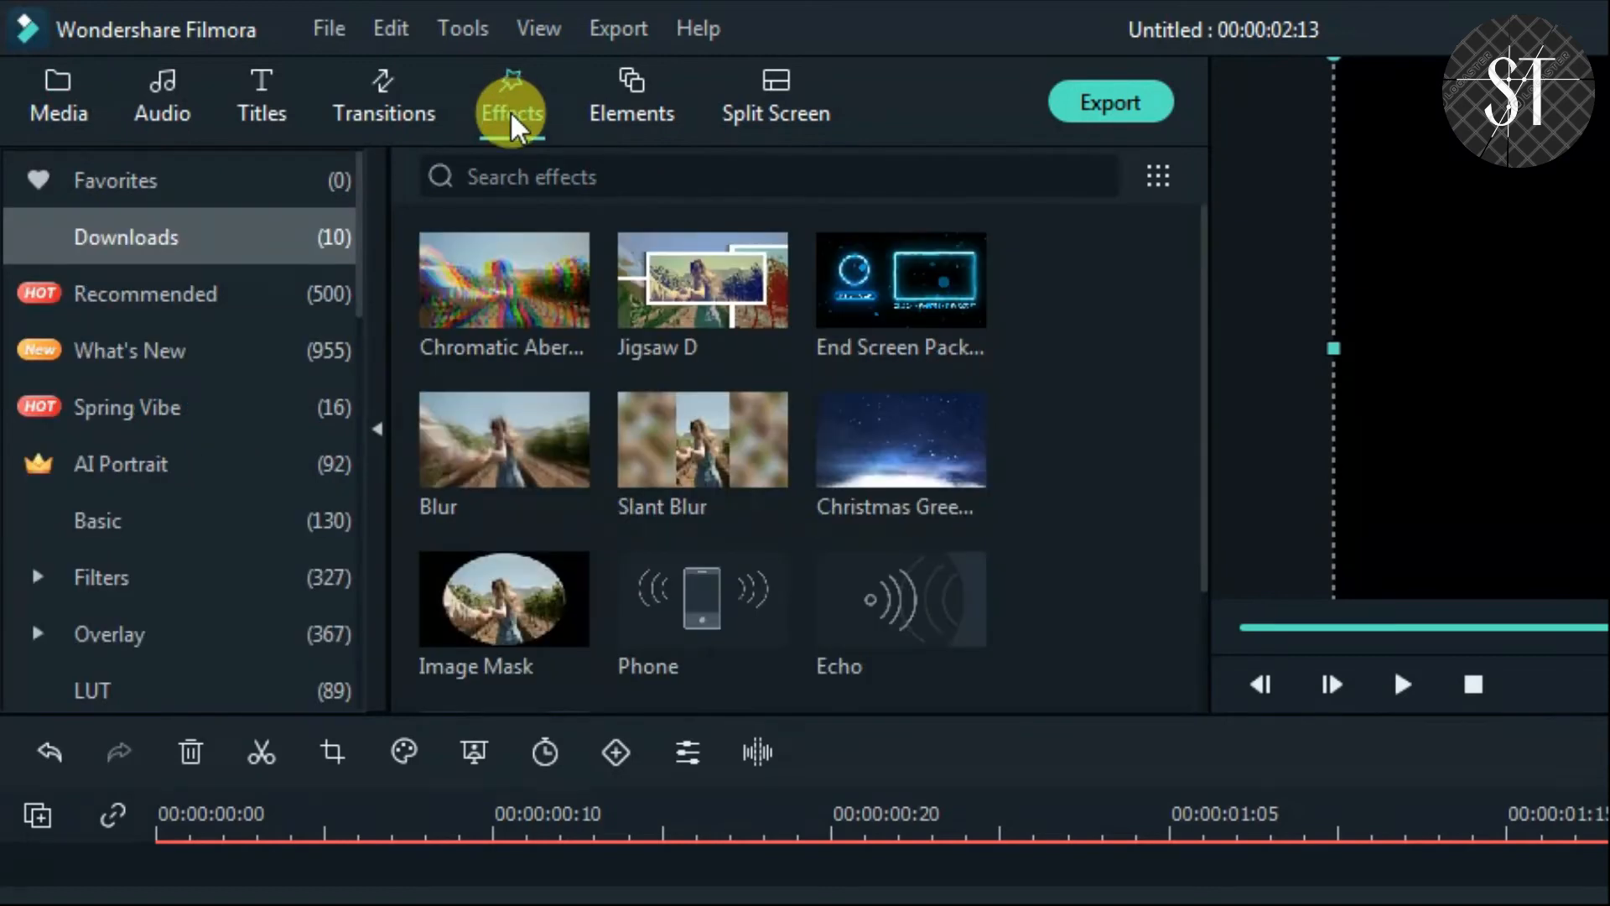
click(475, 612)
drag(476, 498, 223, 592)
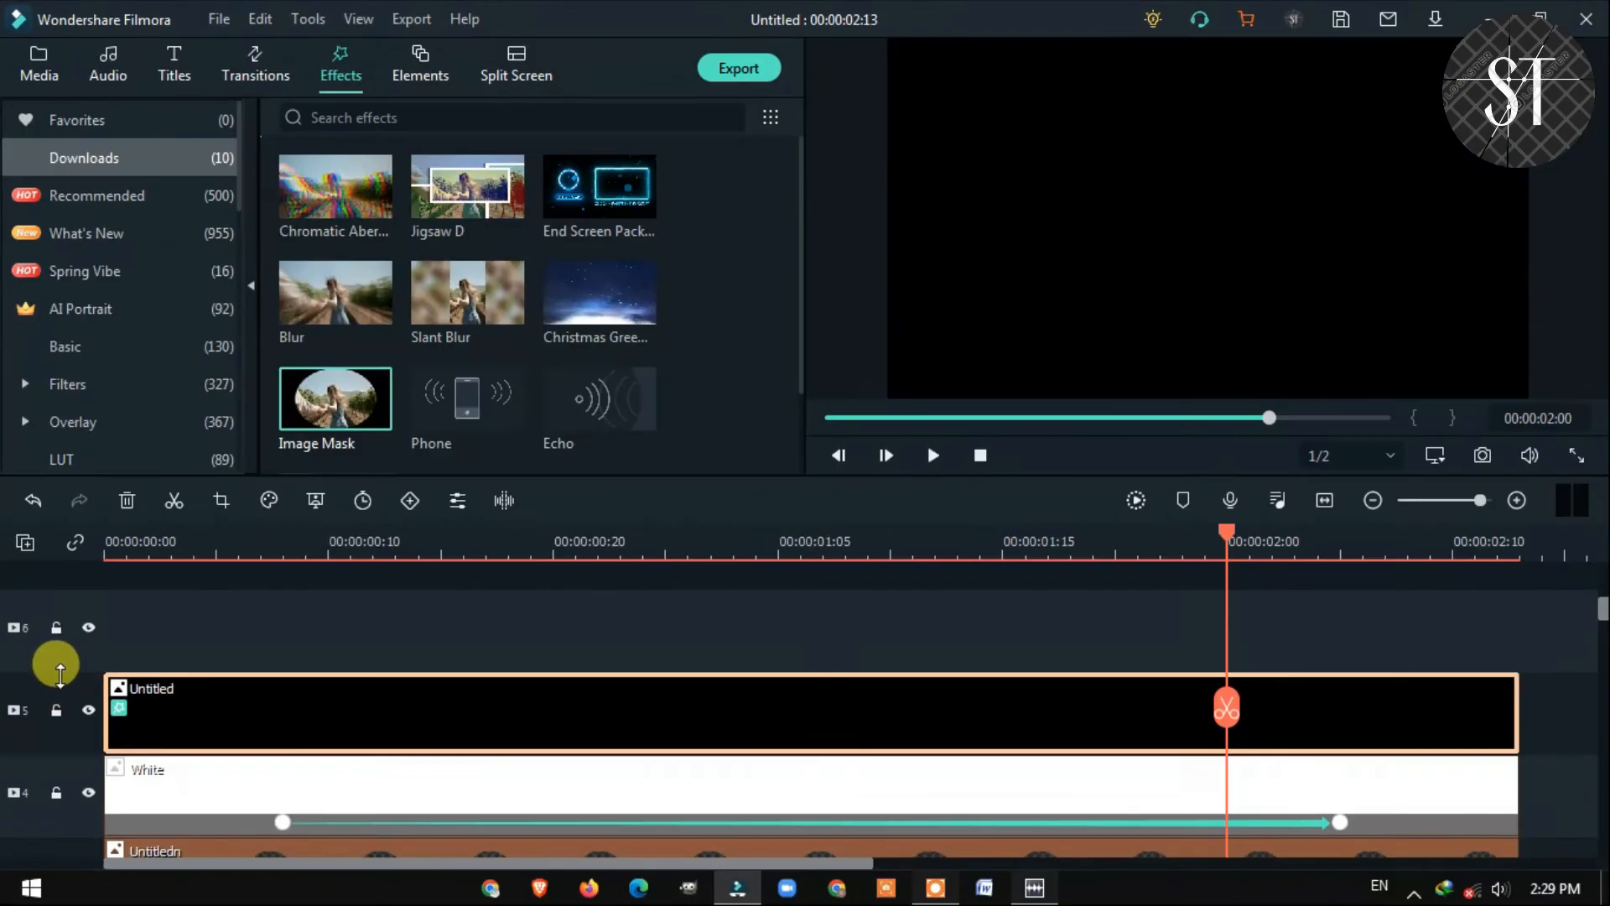
- Invert the Image Mask on the black Untitled clip on track 5, with the playhead moved to 00:00:01:14
drag(59, 672, 58, 704)
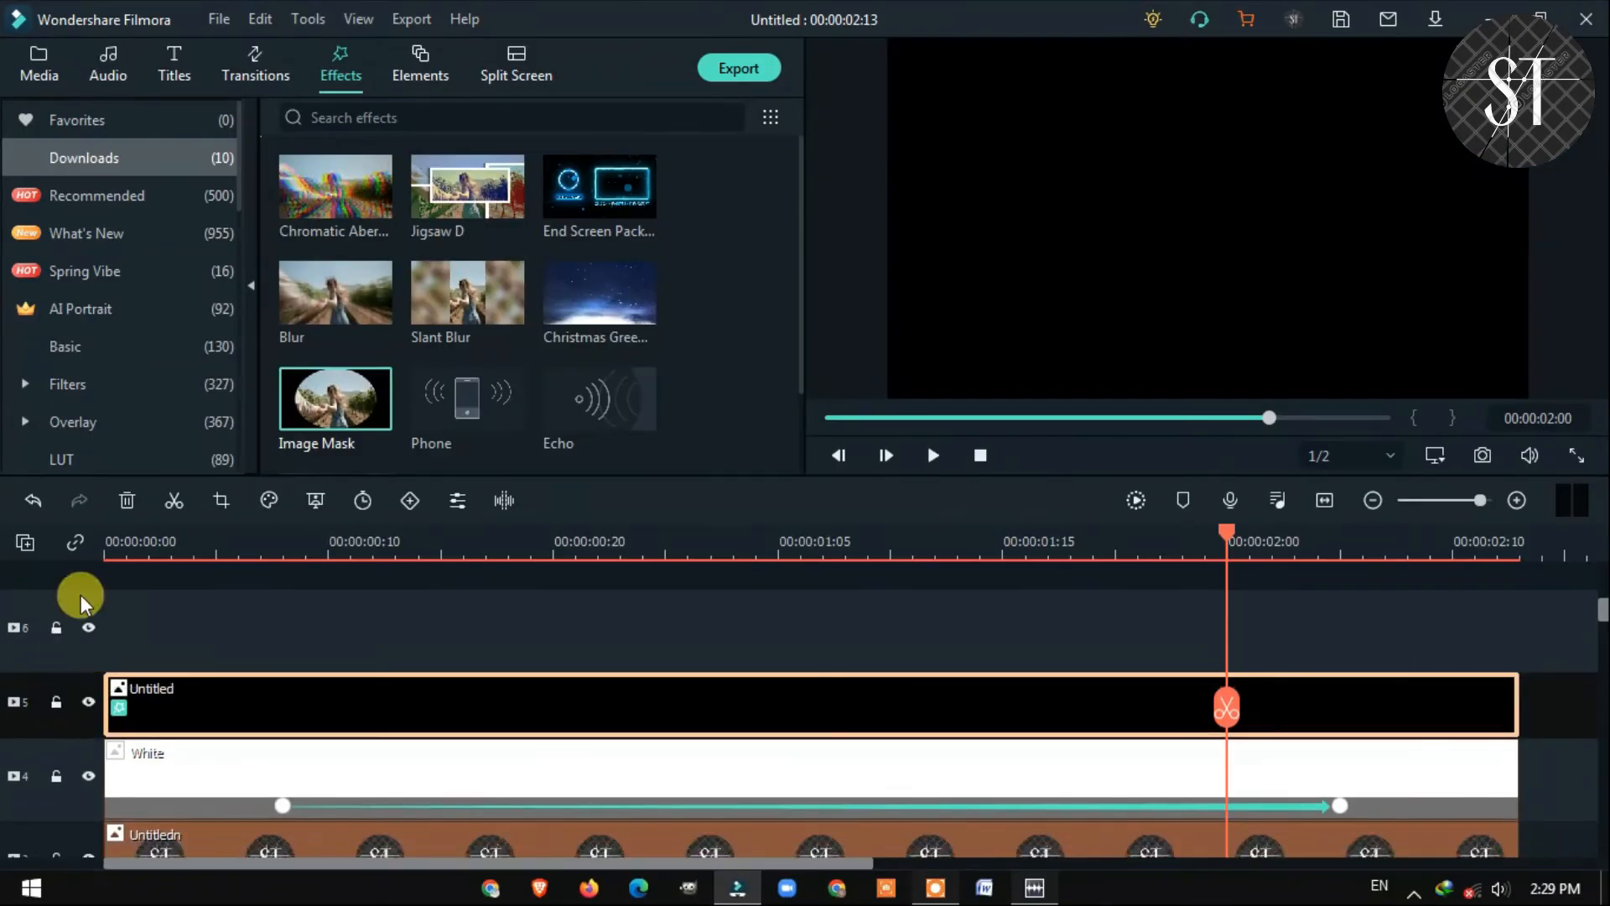
double_click(191, 706)
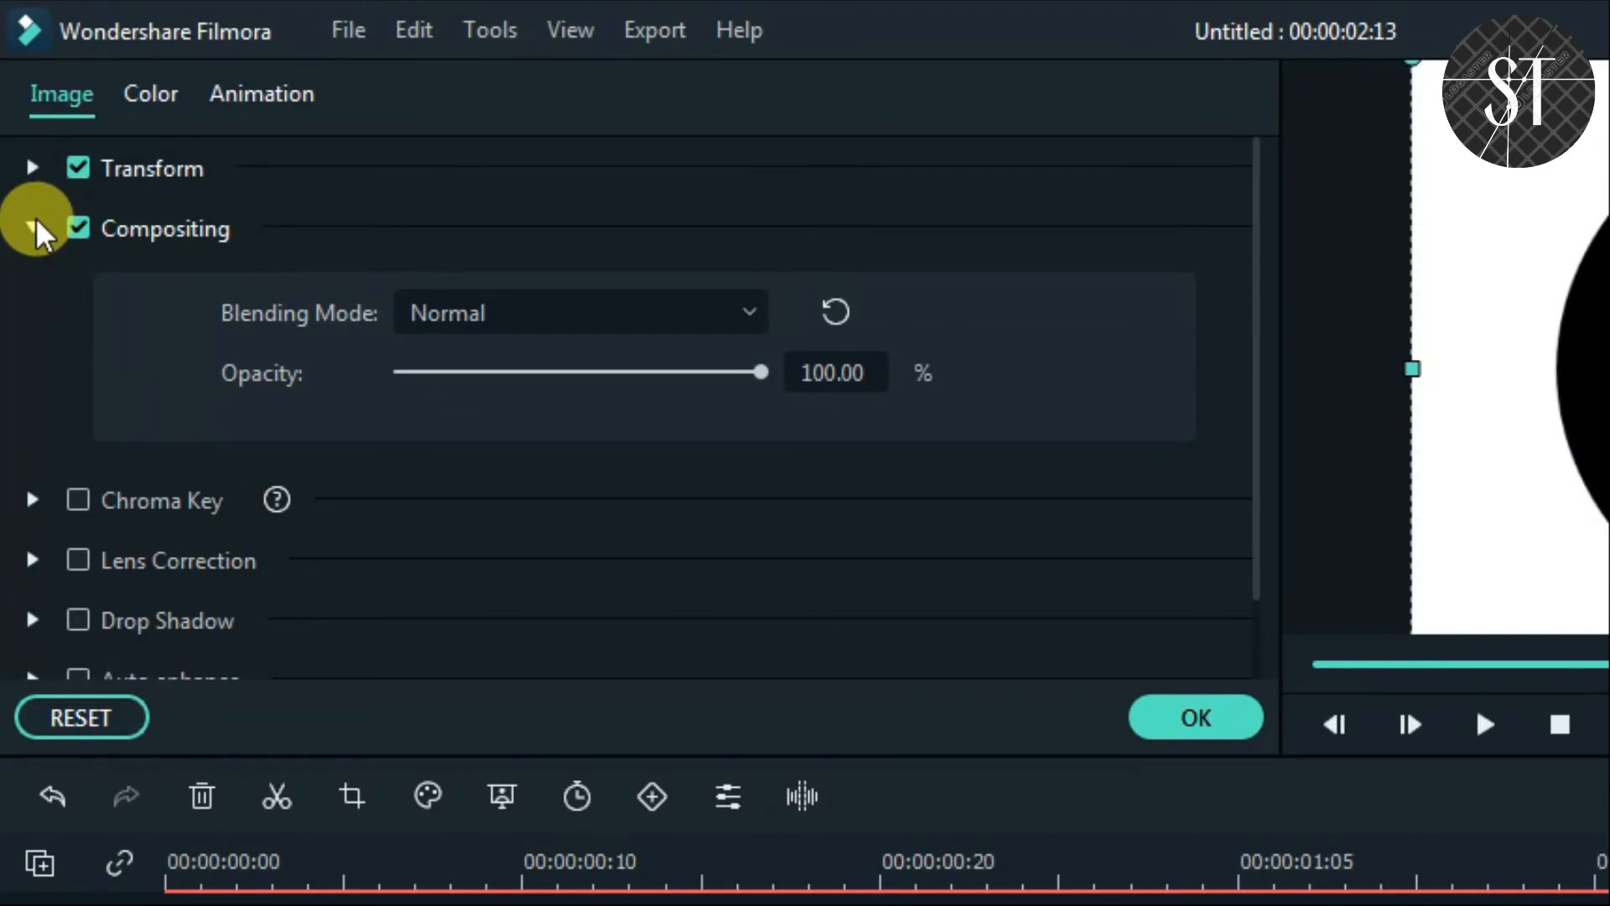
click(21, 143)
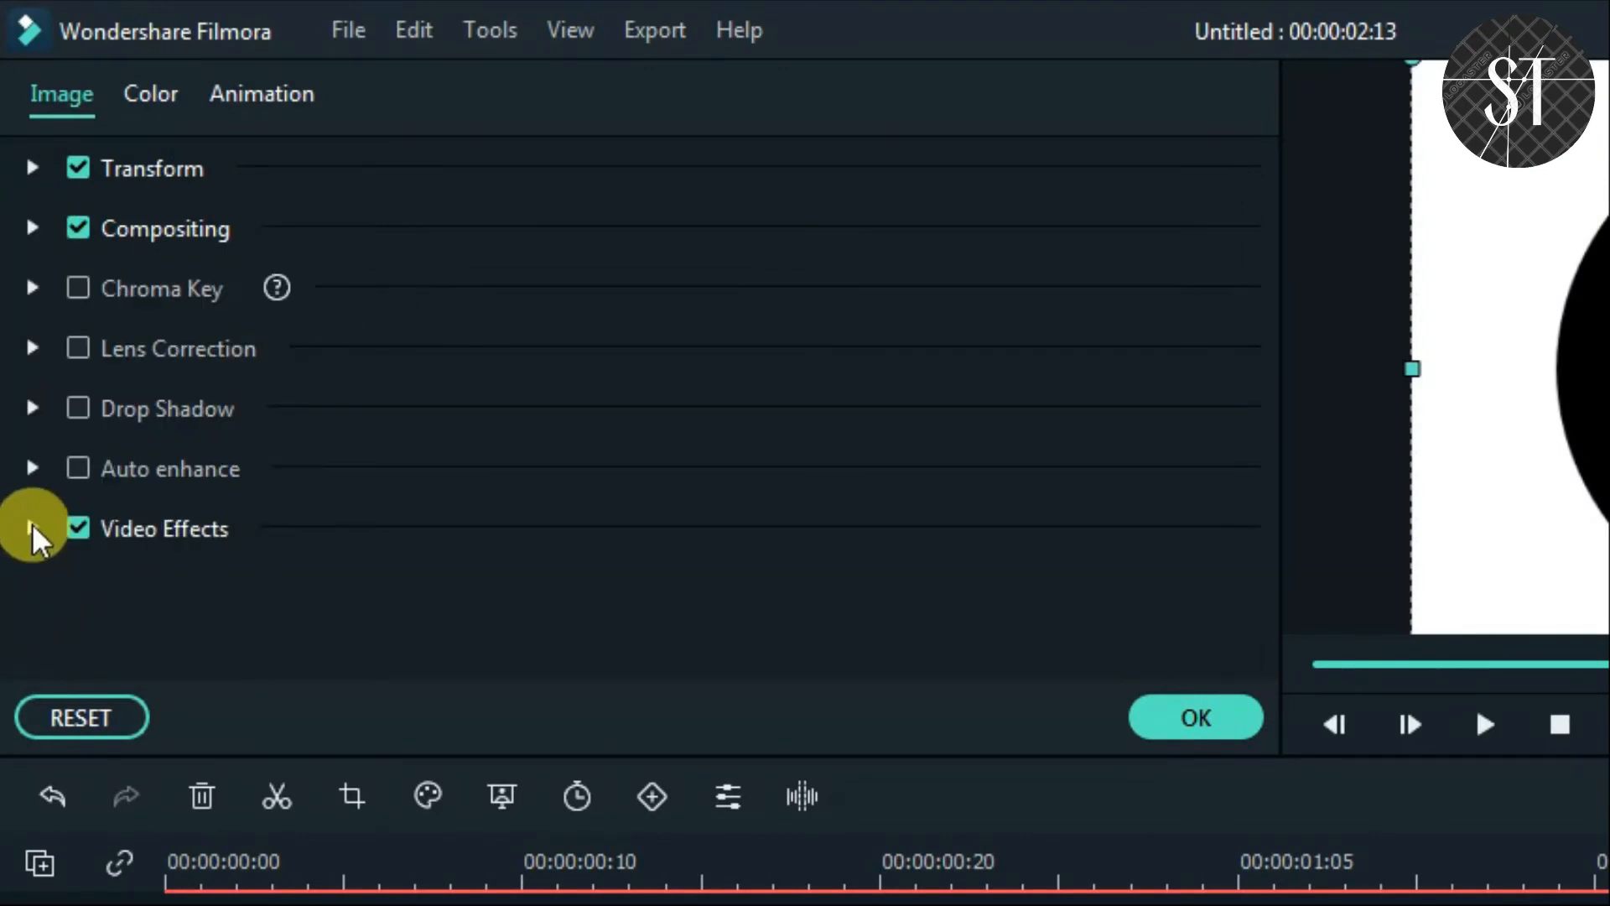
click(33, 527)
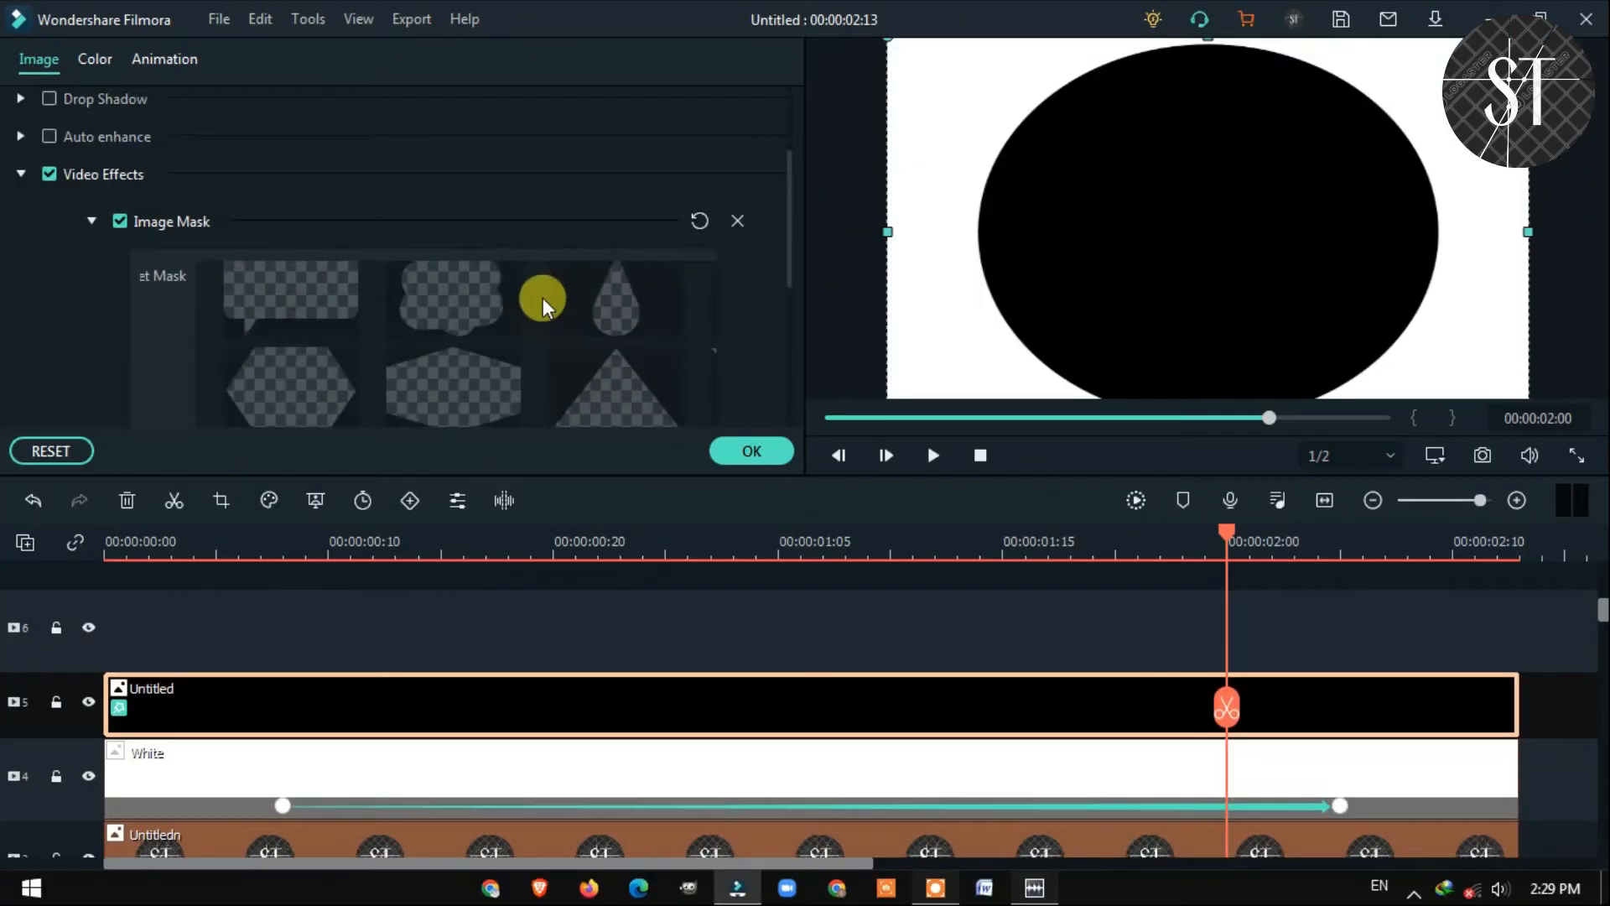
scroll(1174, 516, down, 3)
scroll(737, 324, down, 1)
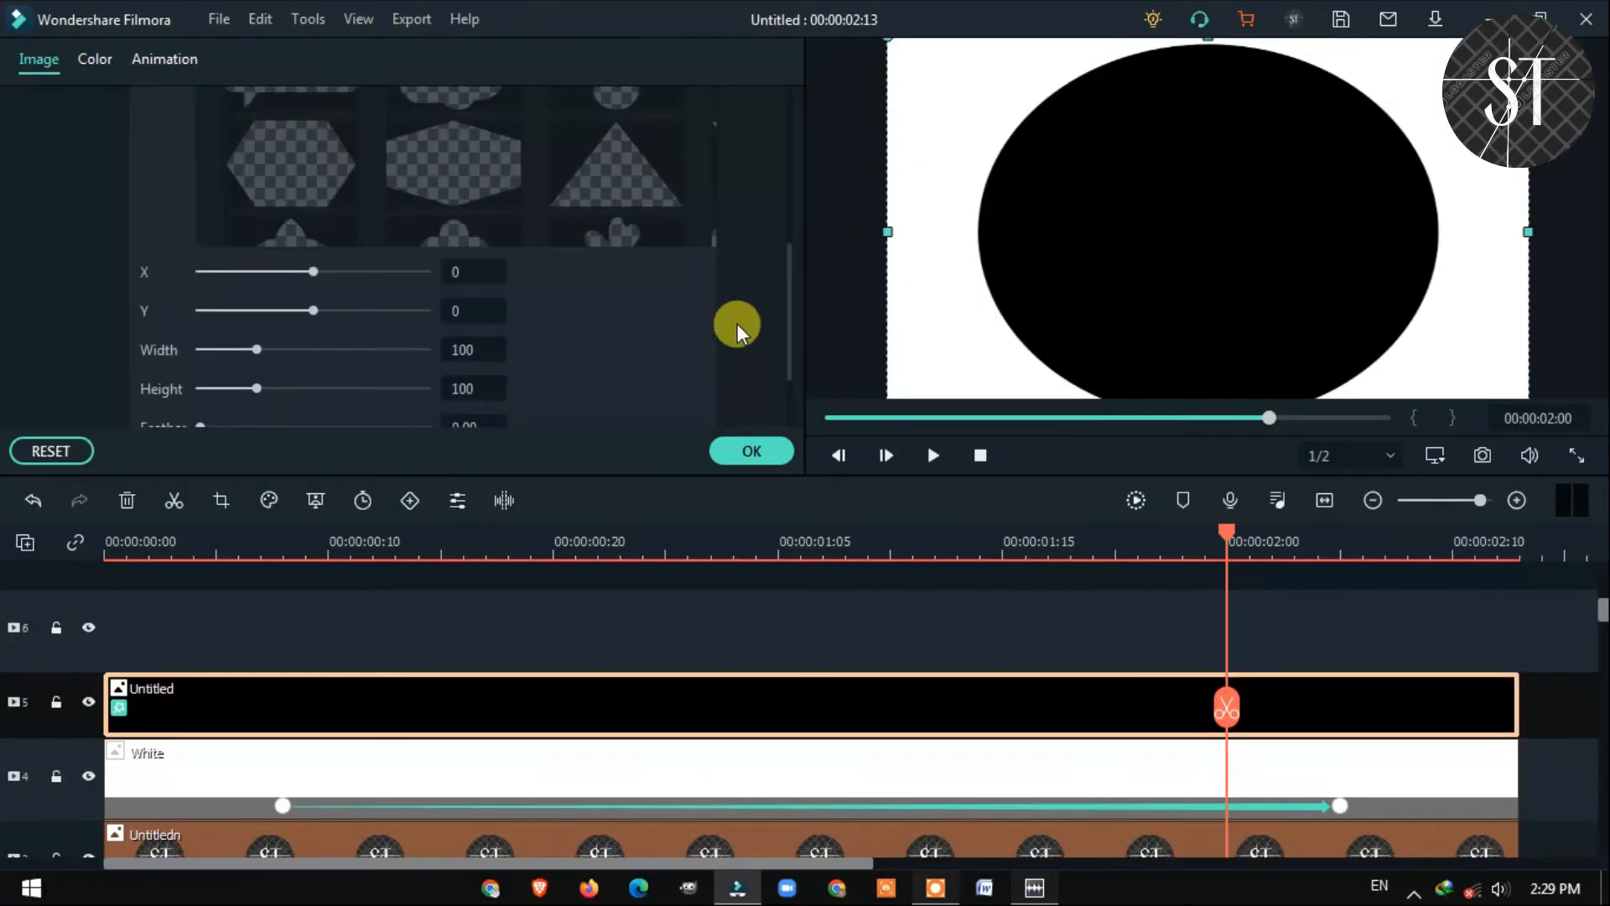
click(240, 141)
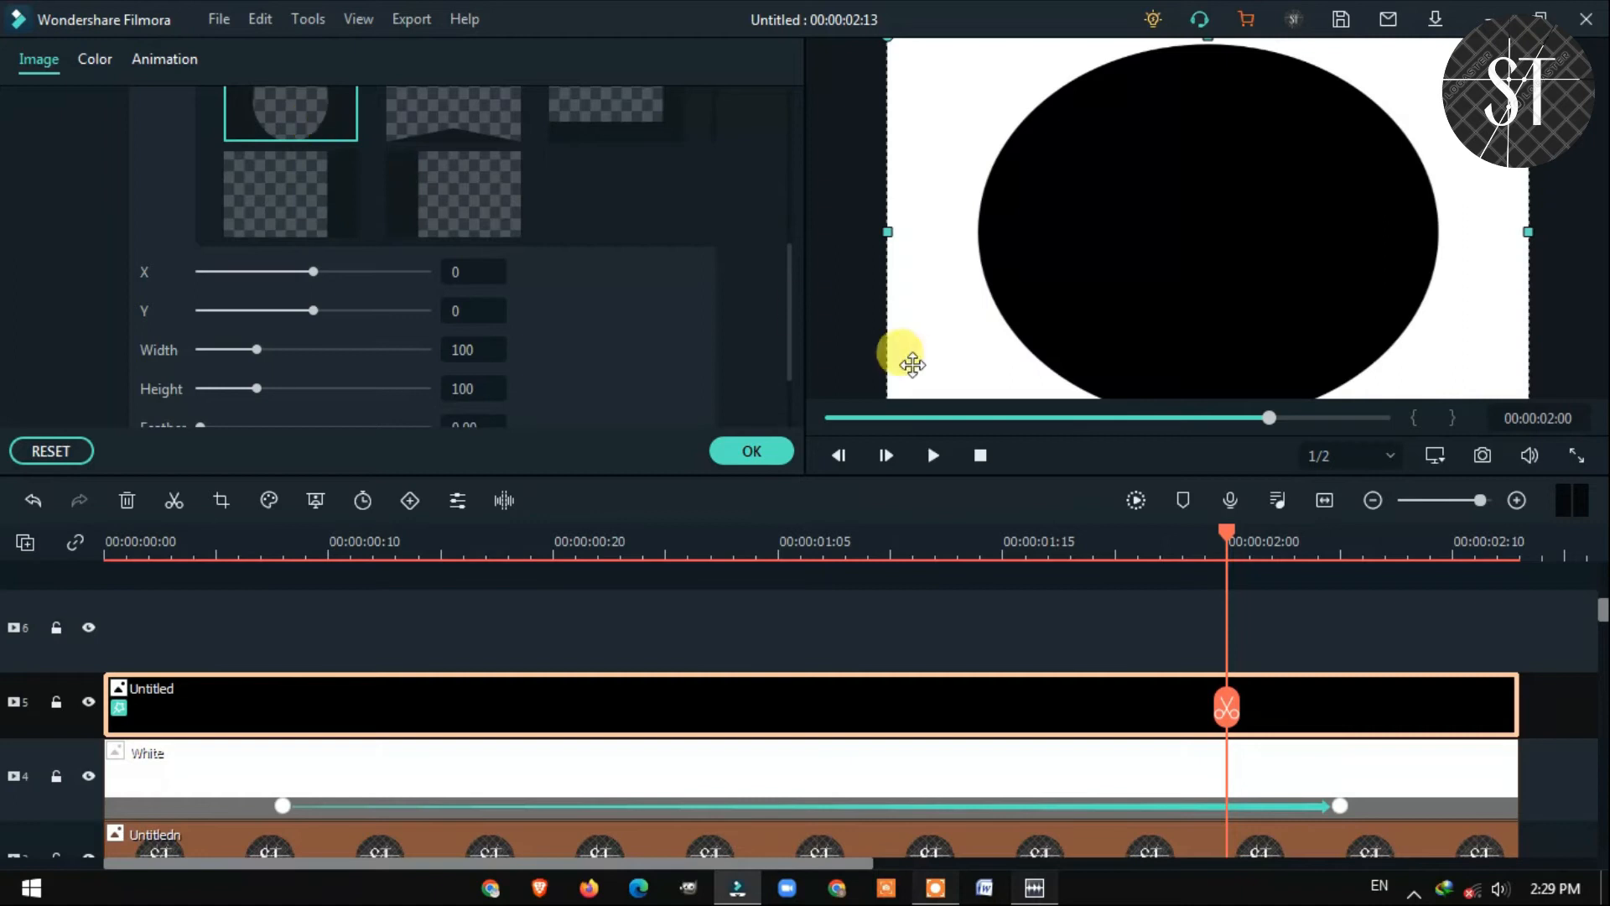
scroll(697, 295, down, 3)
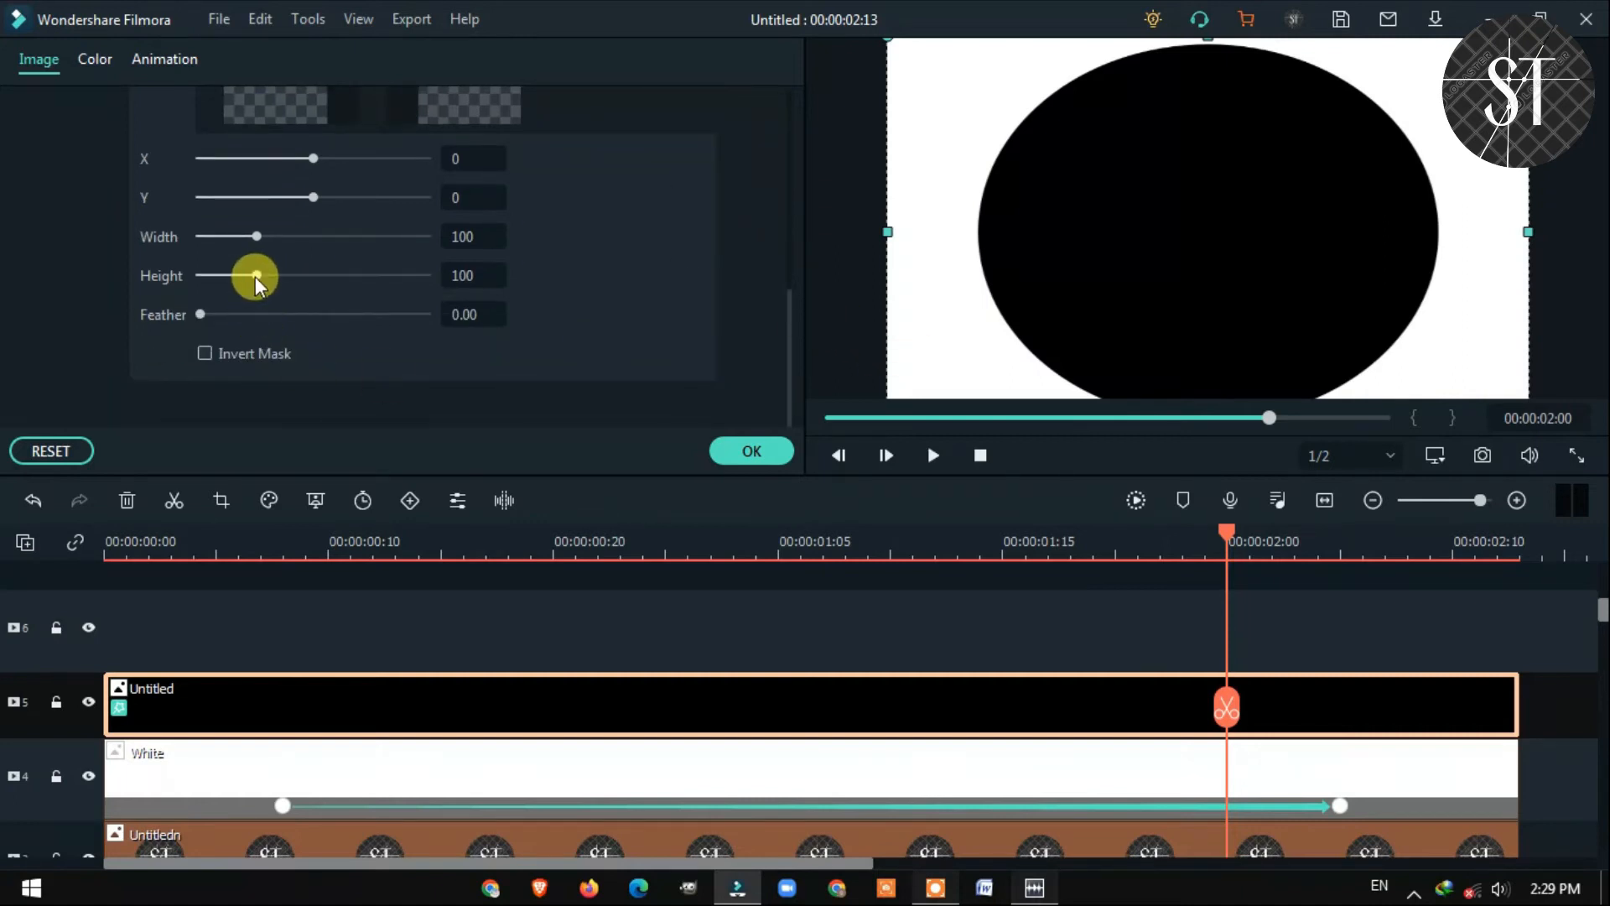
drag(1226, 706, 976, 681)
scroll(1296, 648, down, 2)
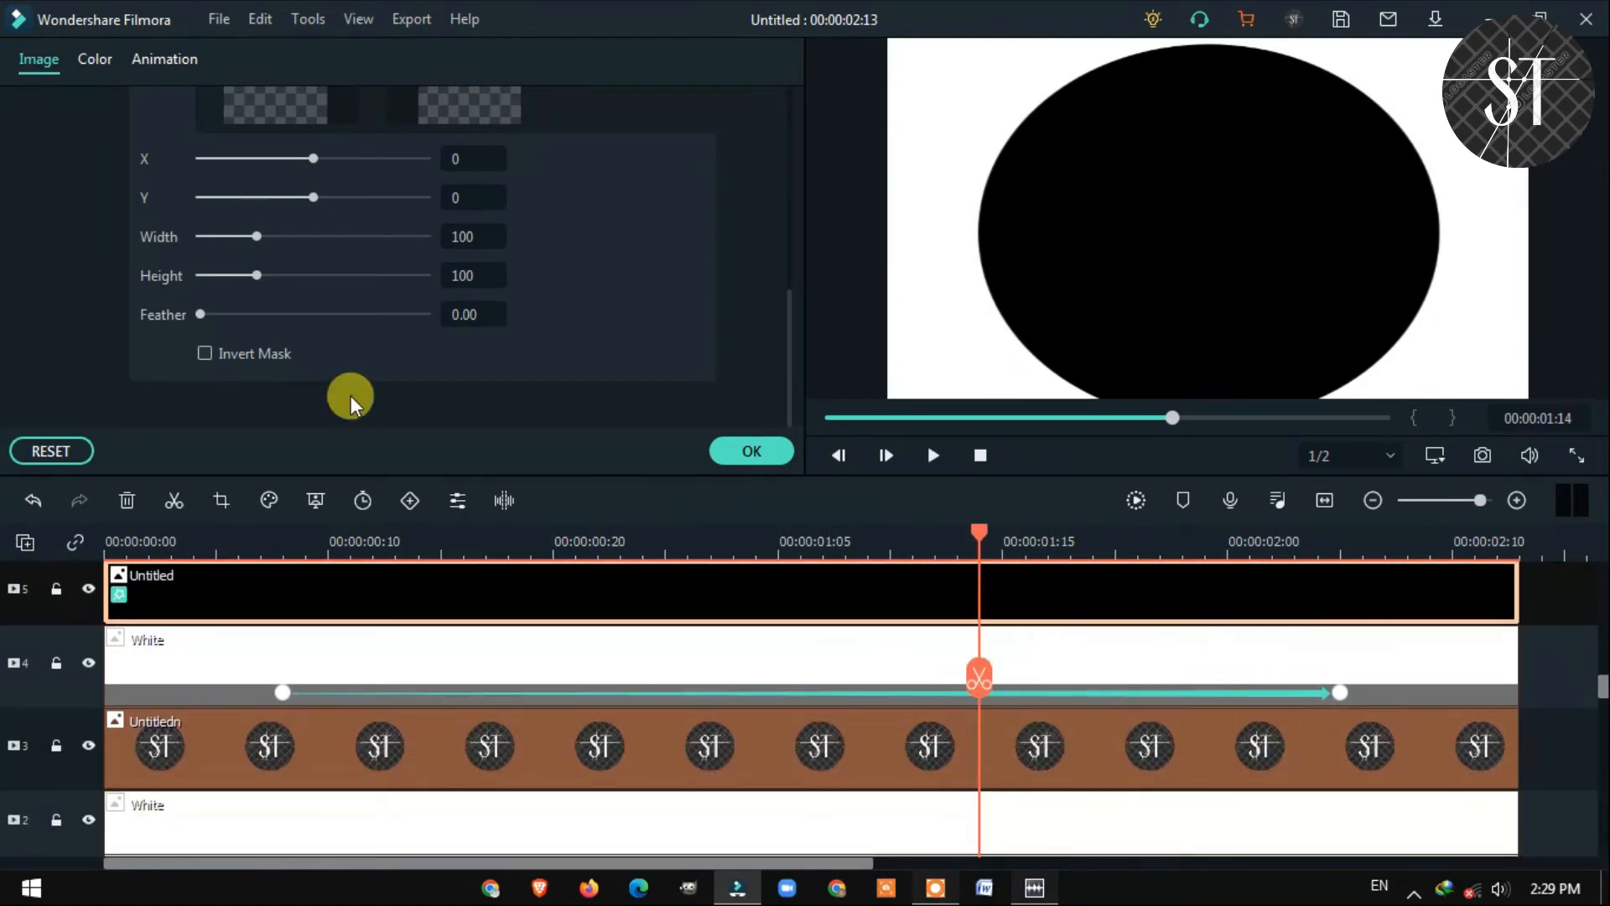
click(204, 353)
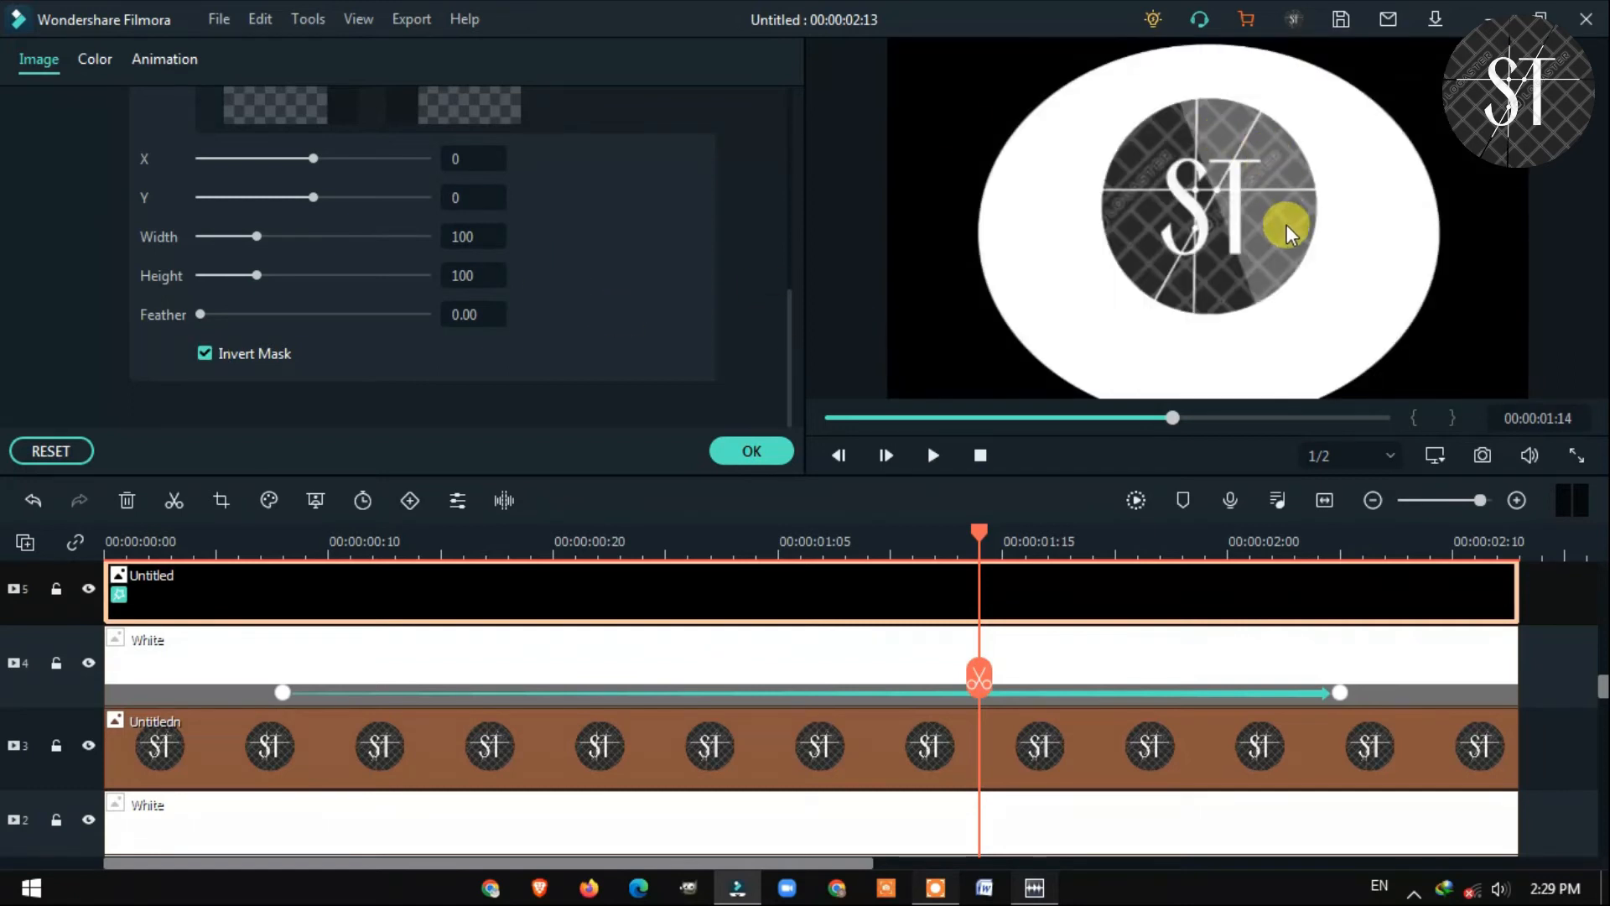
- With the playhead at 00:00:02:09, fit the mask opening to the logo with width 45 and height 56, and accept the settings
click(1426, 663)
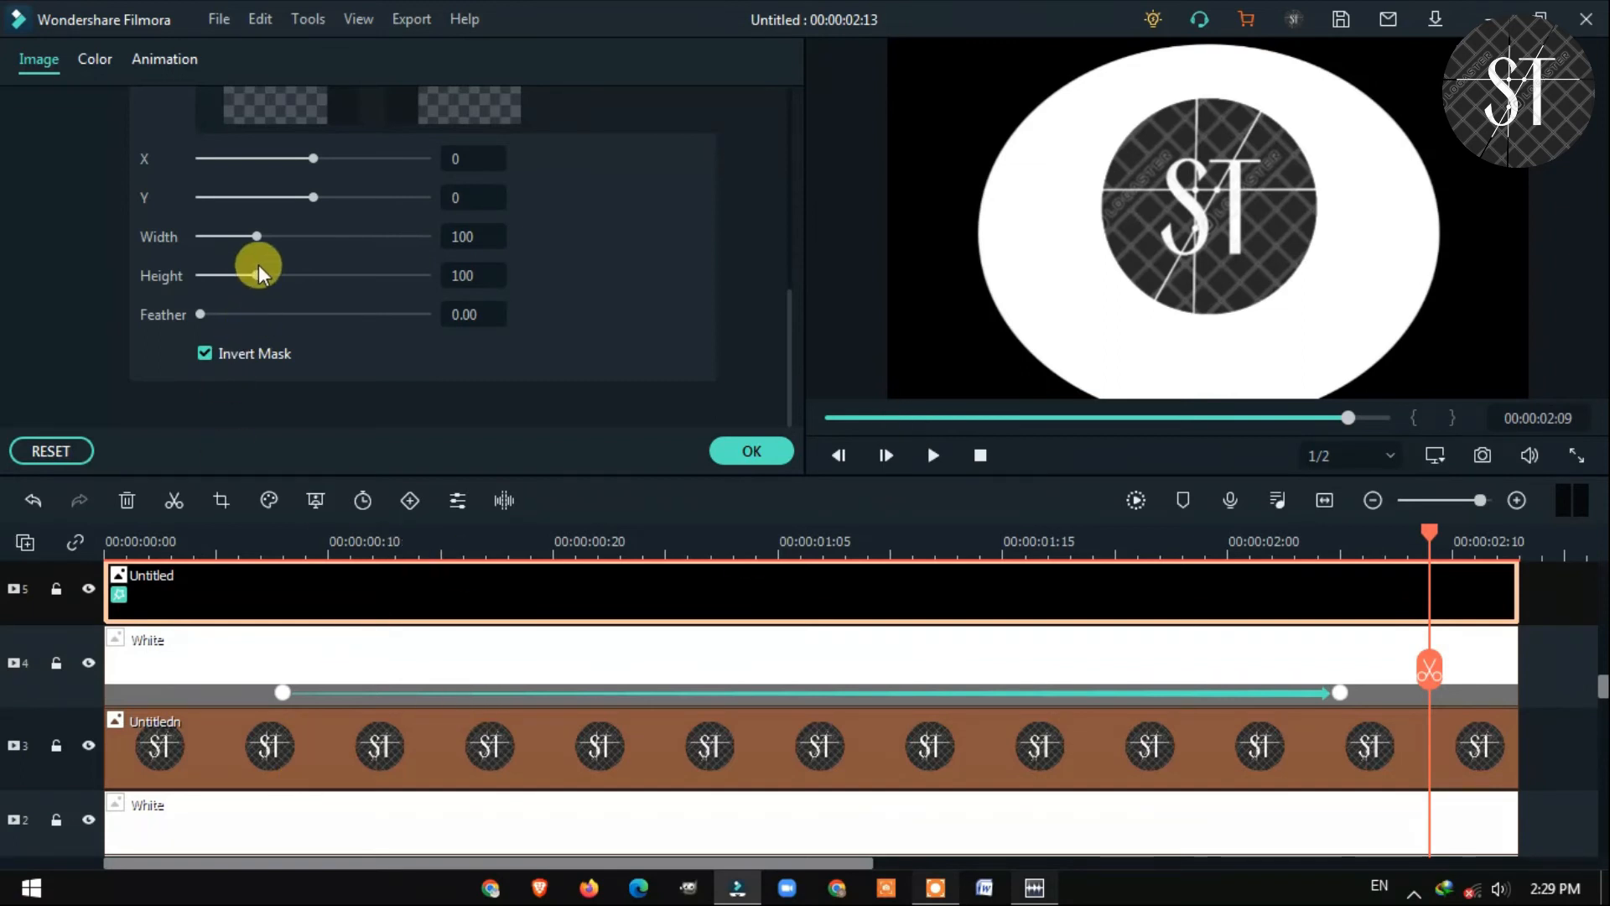
drag(255, 279, 242, 278)
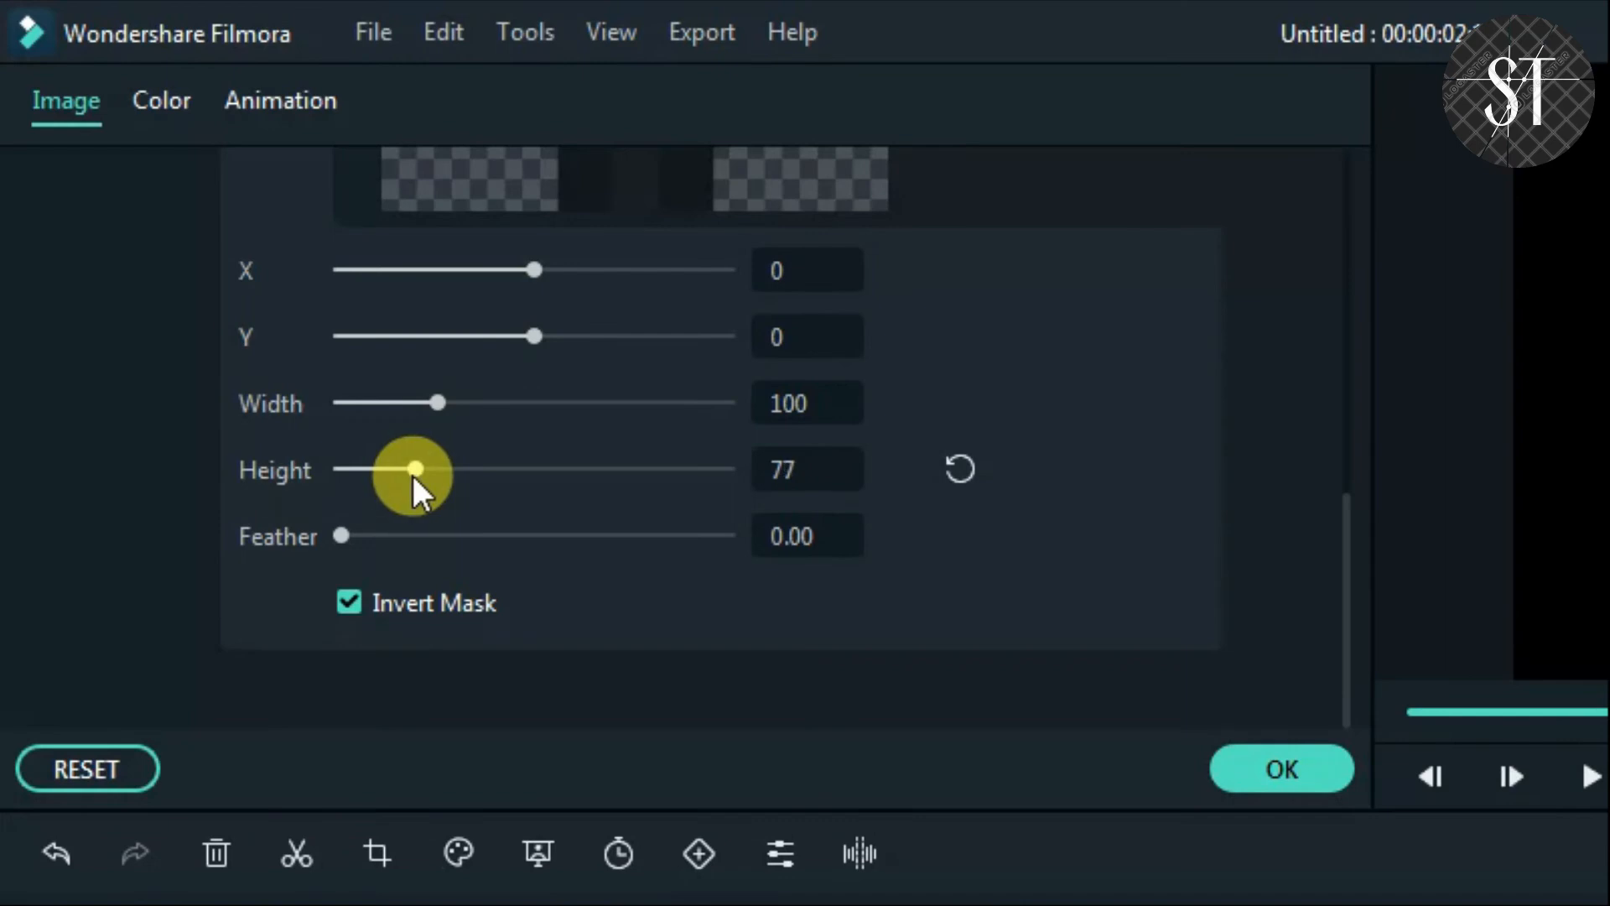
drag(413, 475, 413, 476)
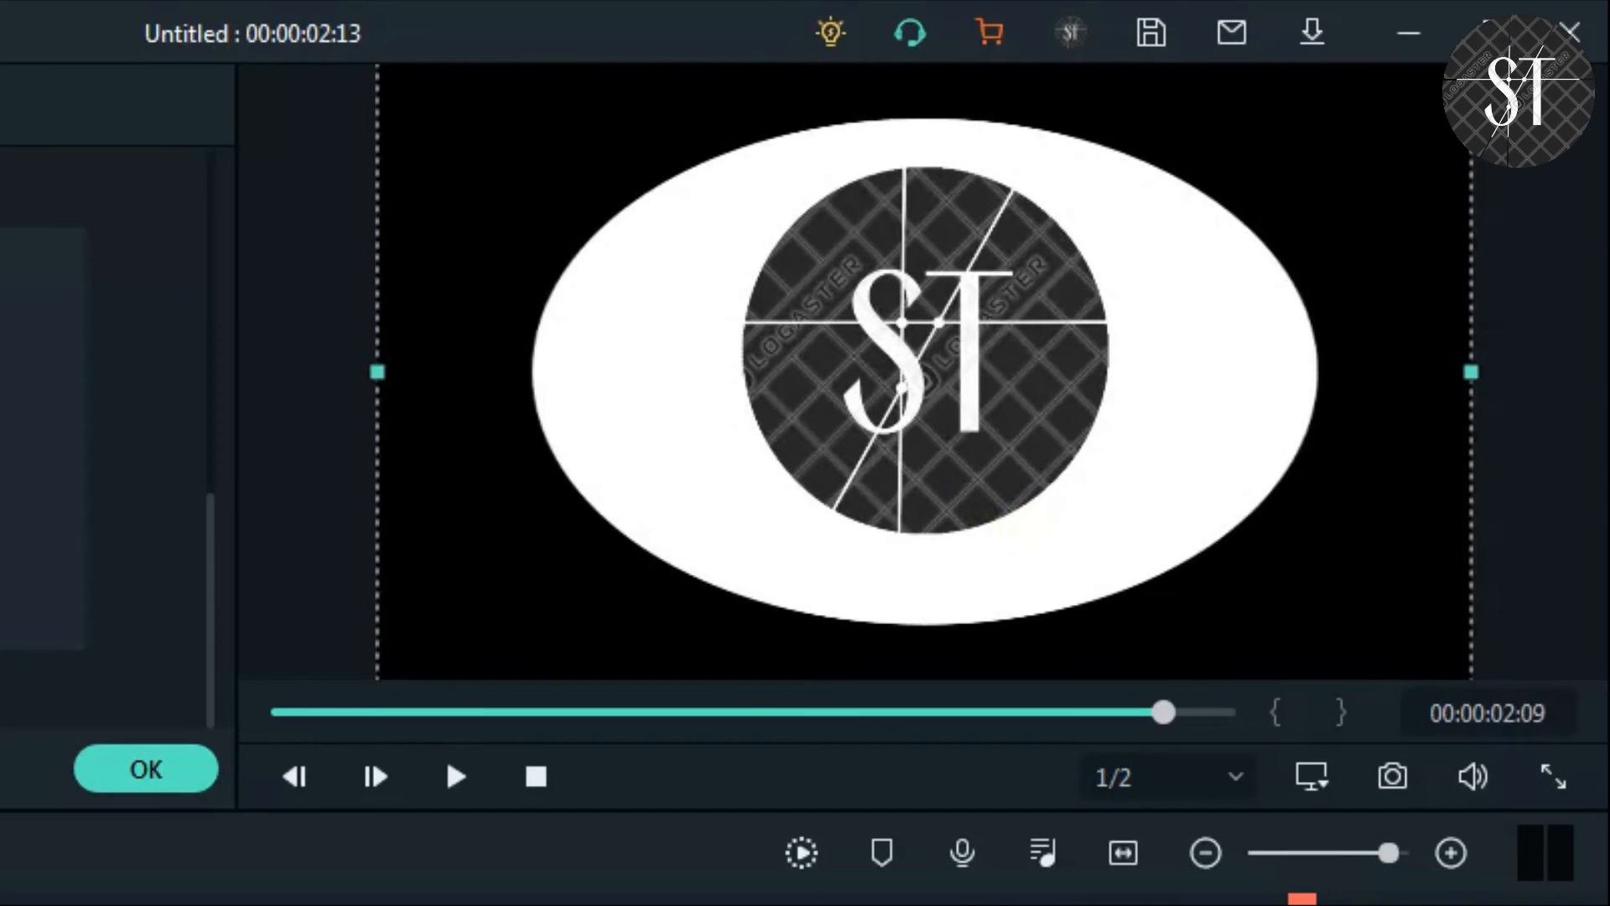
drag(247, 275, 238, 274)
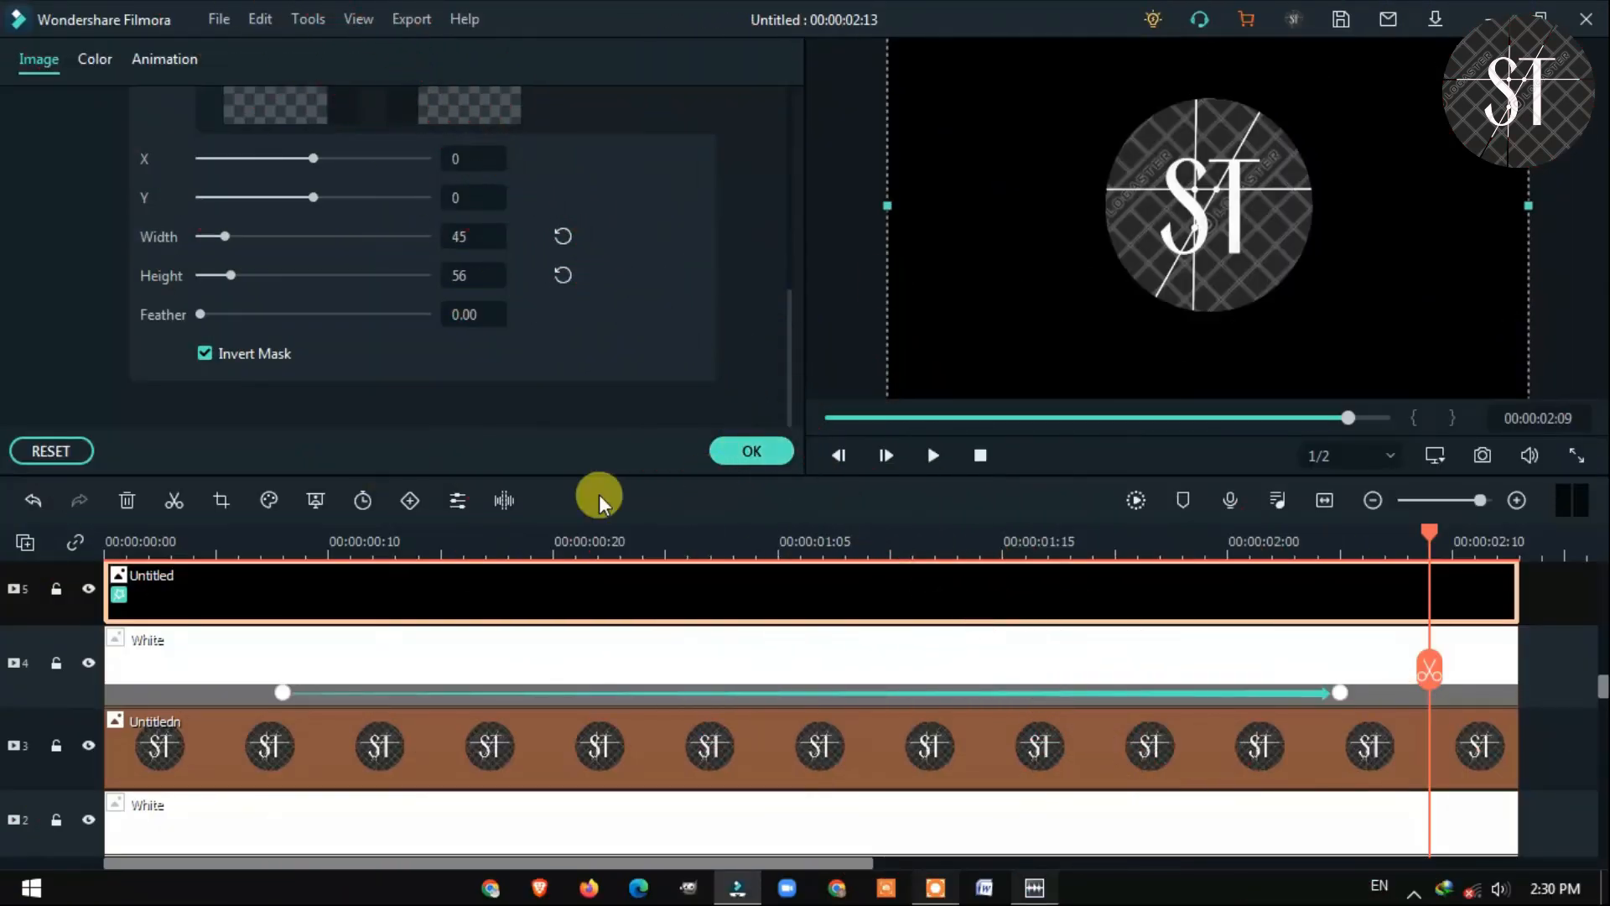
click(768, 454)
- Return the playhead to 00:00:00:00, reduce the heights of timeline tracks 4 and 3, and deselect the clip
click(419, 684)
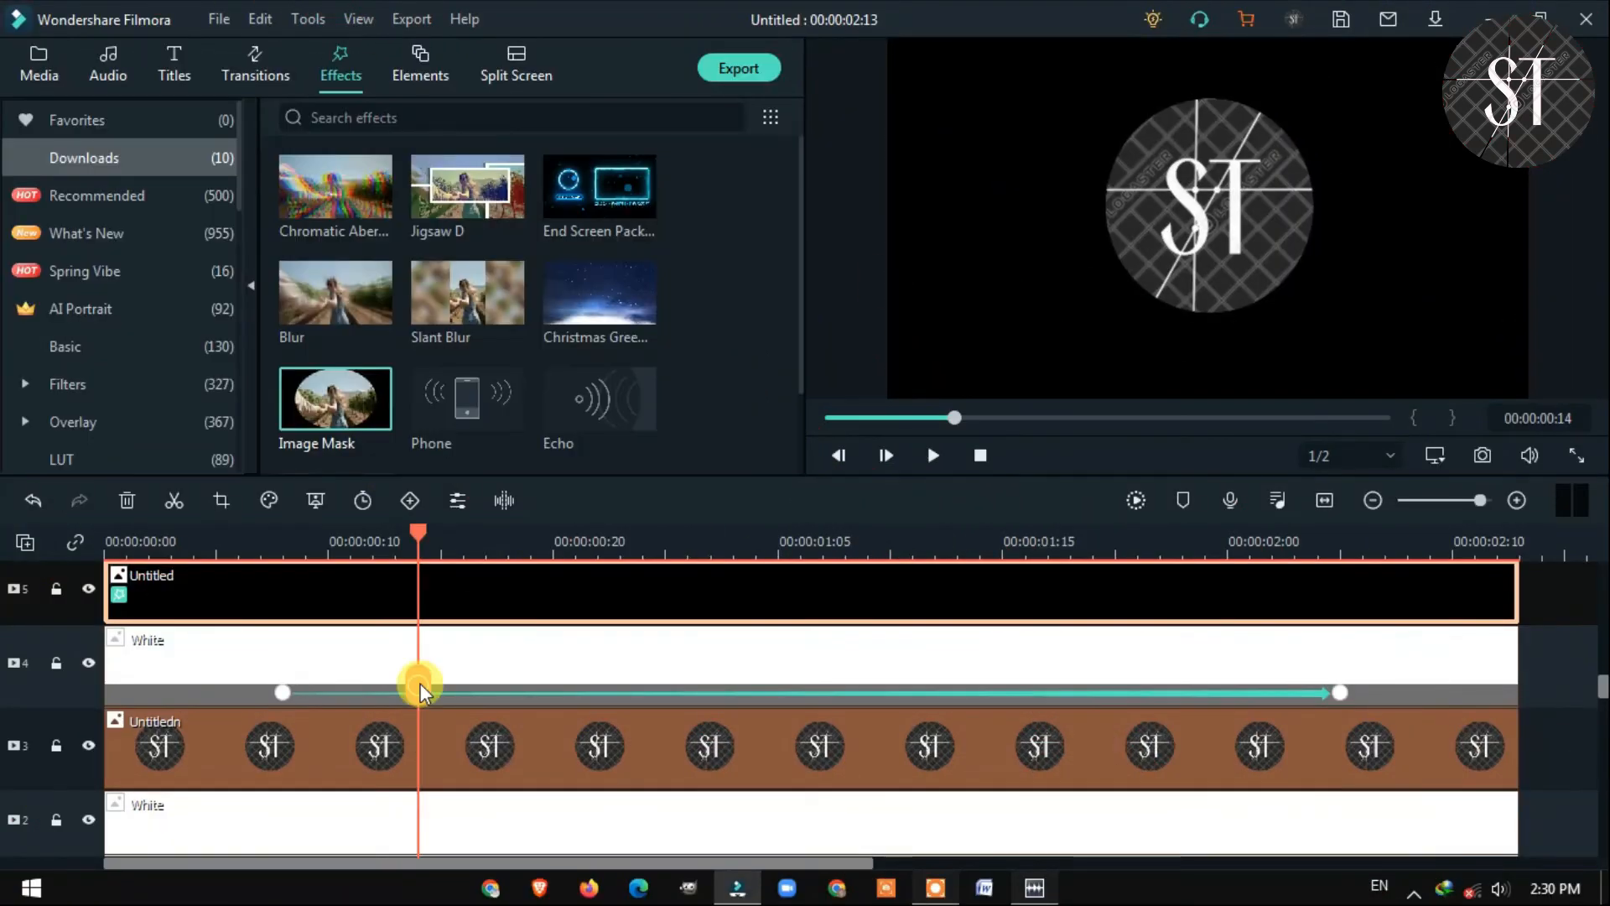
drag(420, 683, 3, 738)
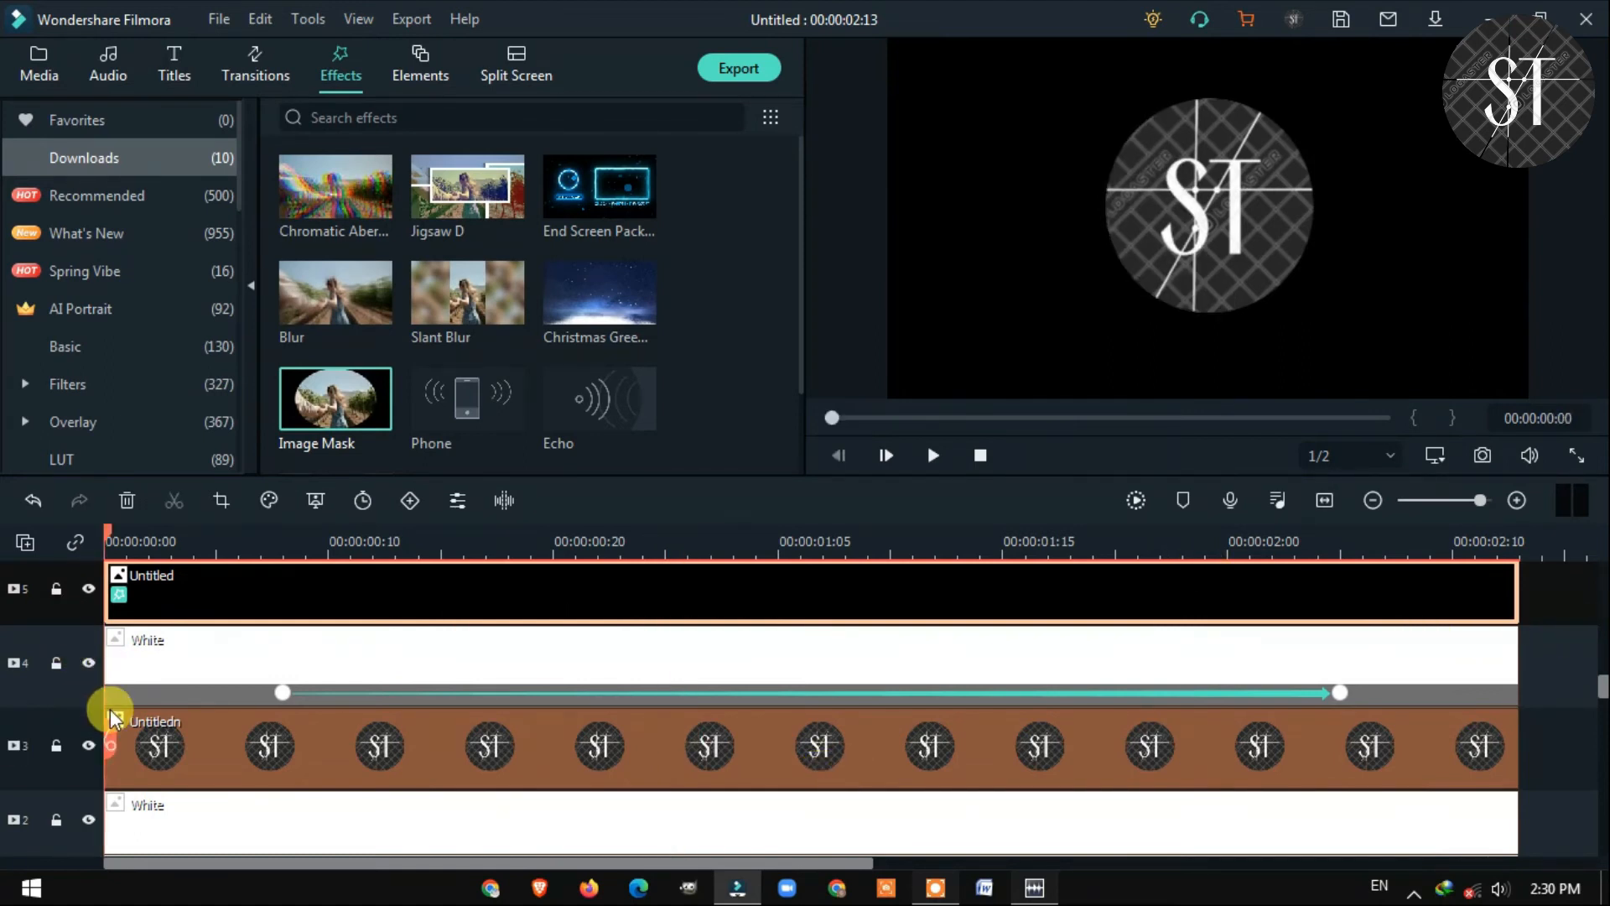
scroll(109, 707, up, 2)
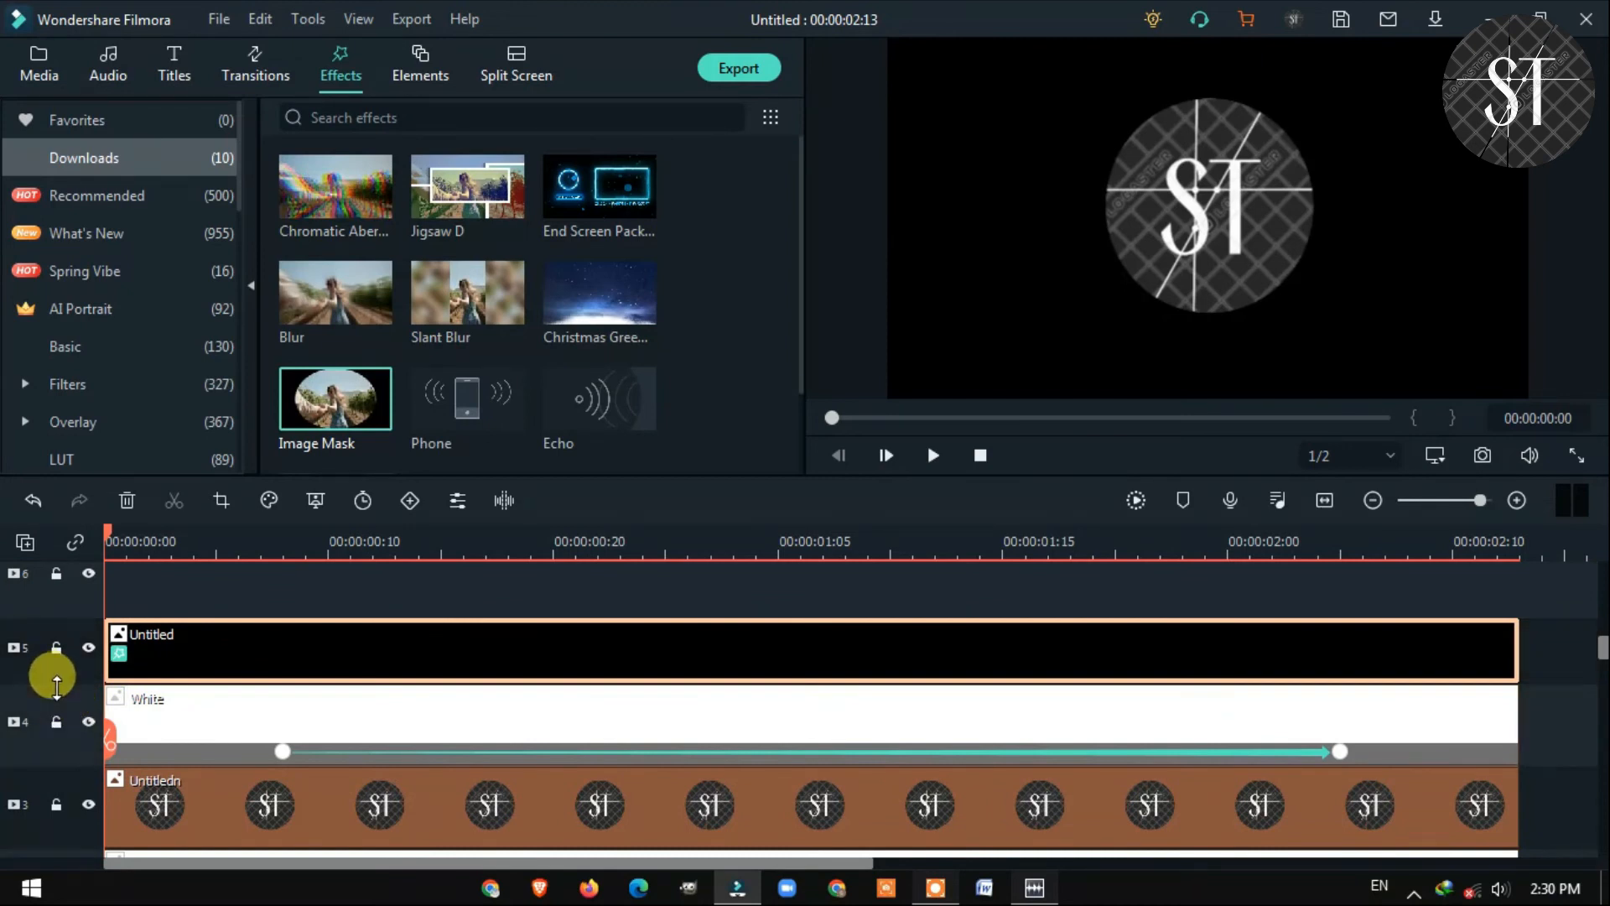
drag(54, 677, 52, 723)
scroll(200, 653, down, 1)
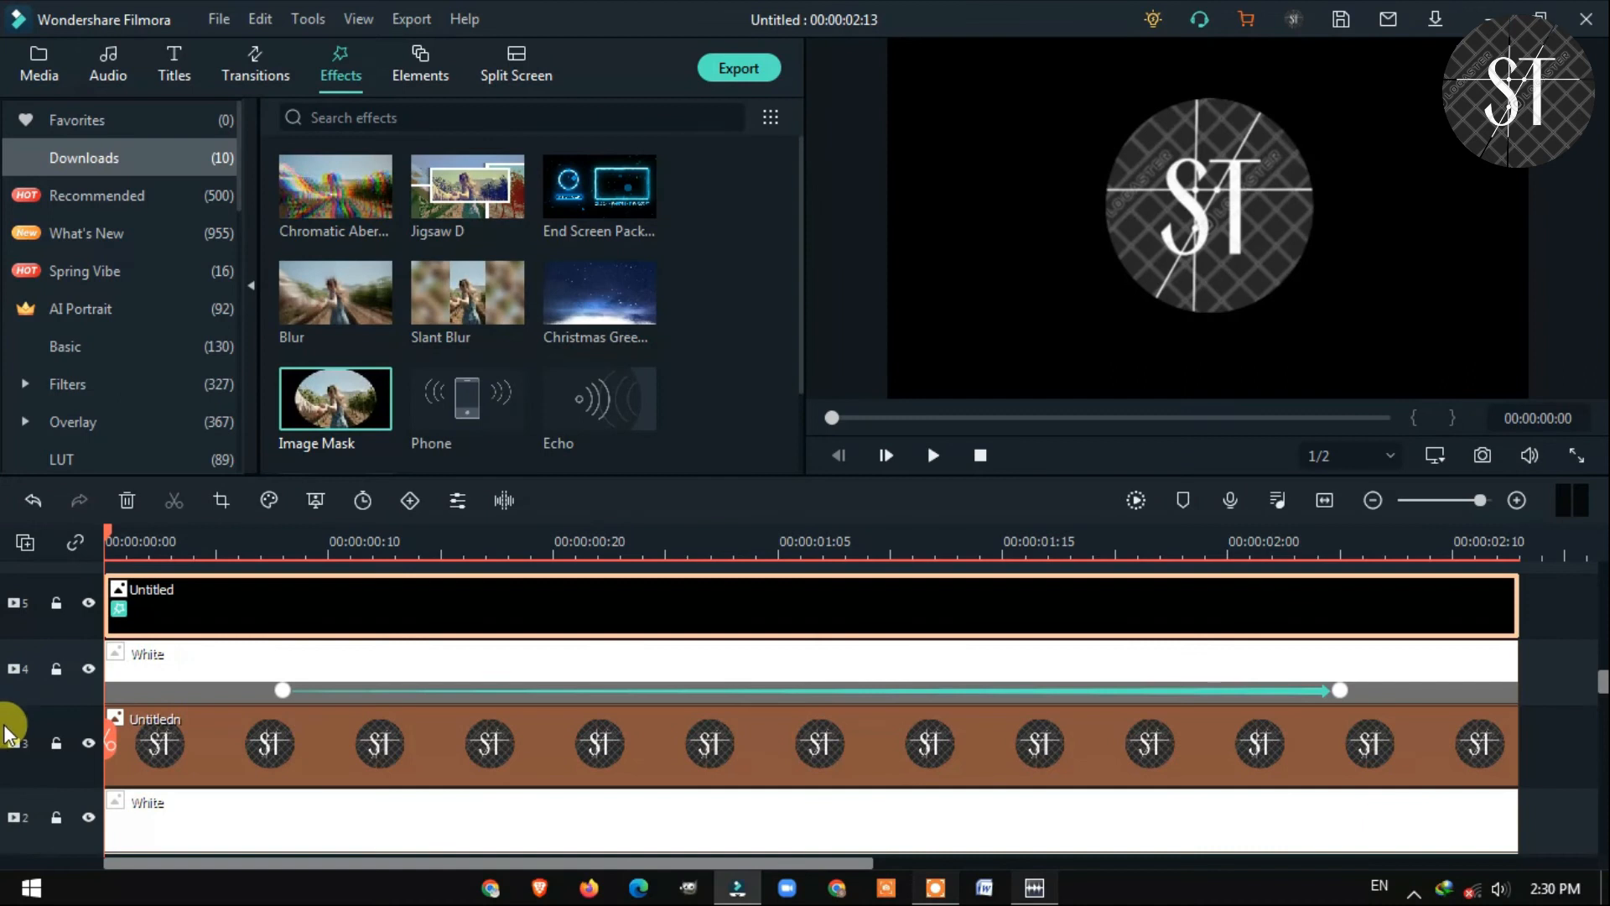
drag(40, 702, 33, 729)
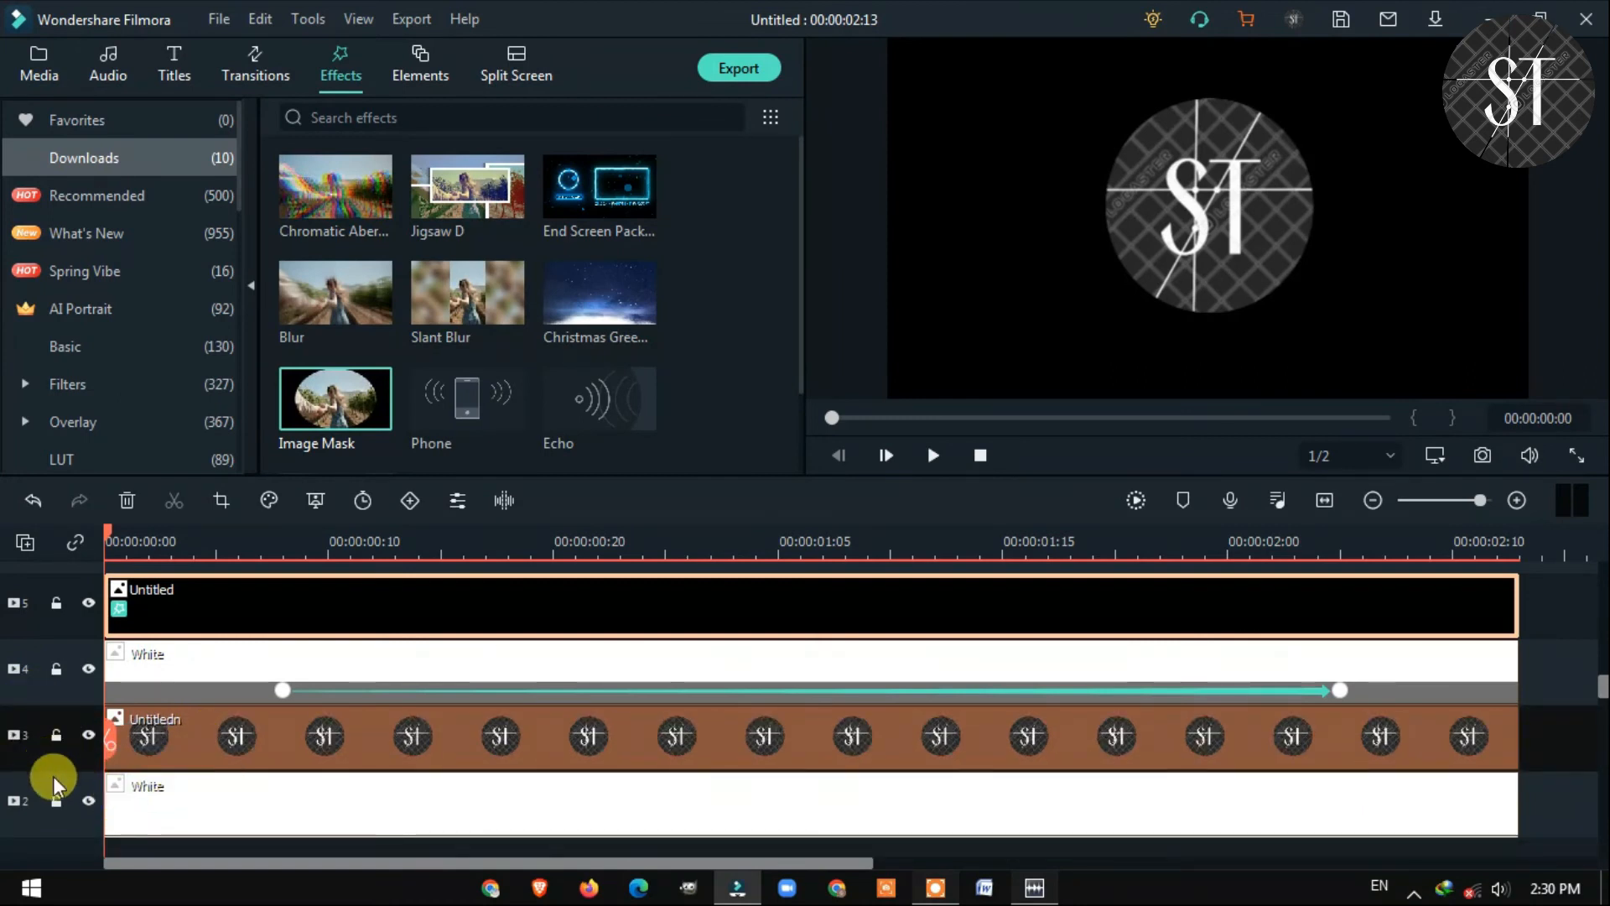
click(205, 810)
click(1521, 617)
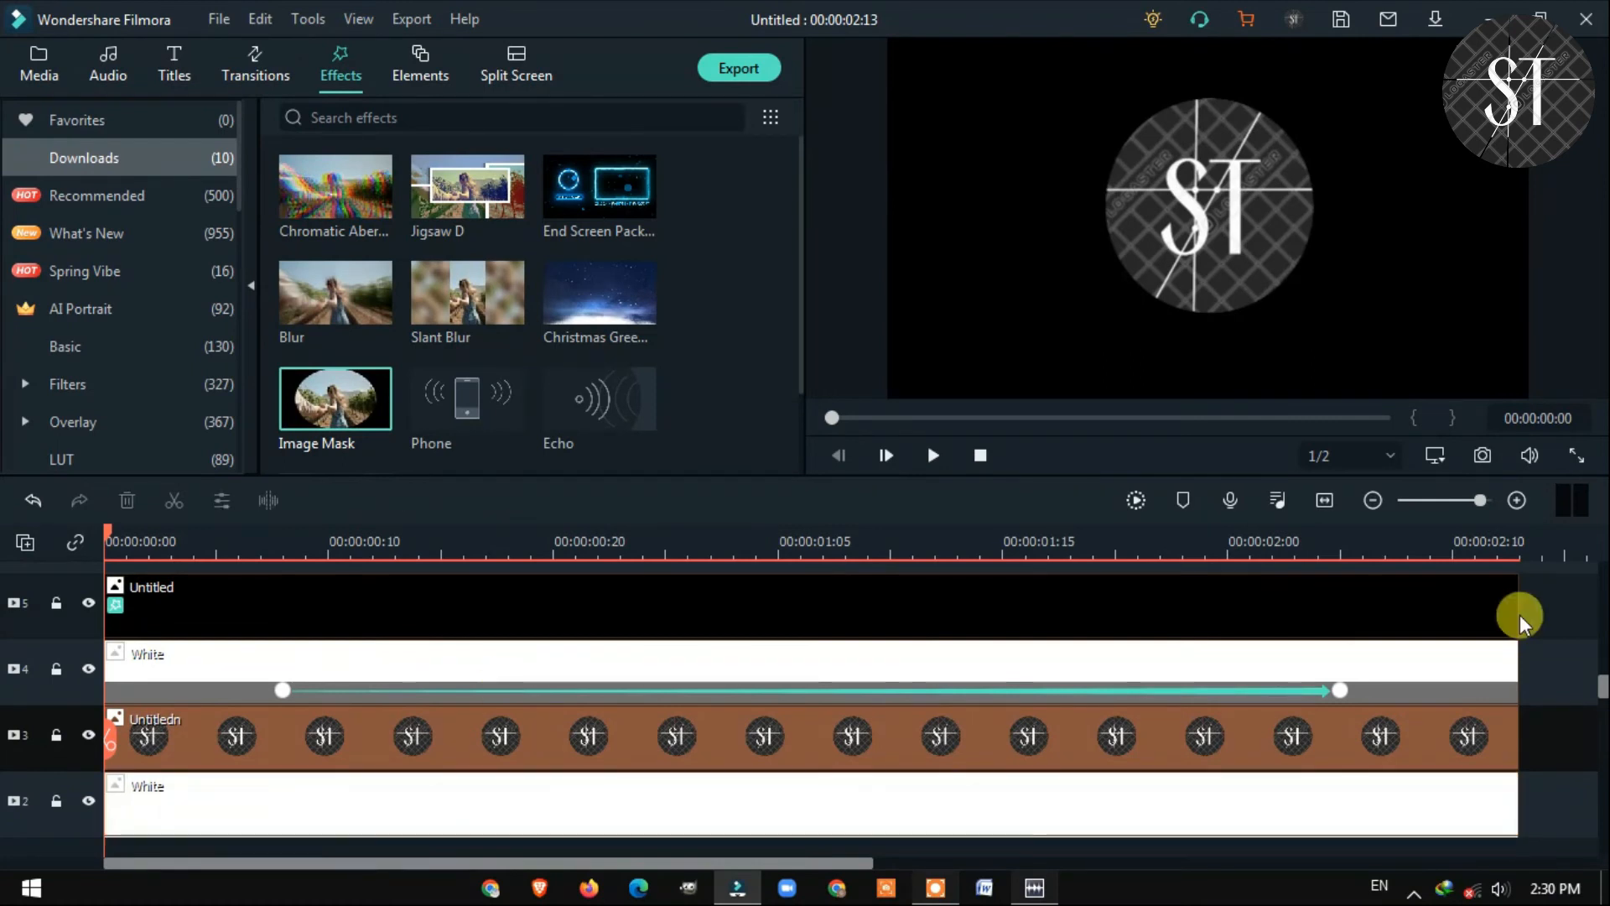
- Play the logo animation twice in the full-screen preview and return to the editing view
scroll(1520, 615, up, 1)
scroll(1519, 616, down, 1)
scroll(1519, 616, up, 1)
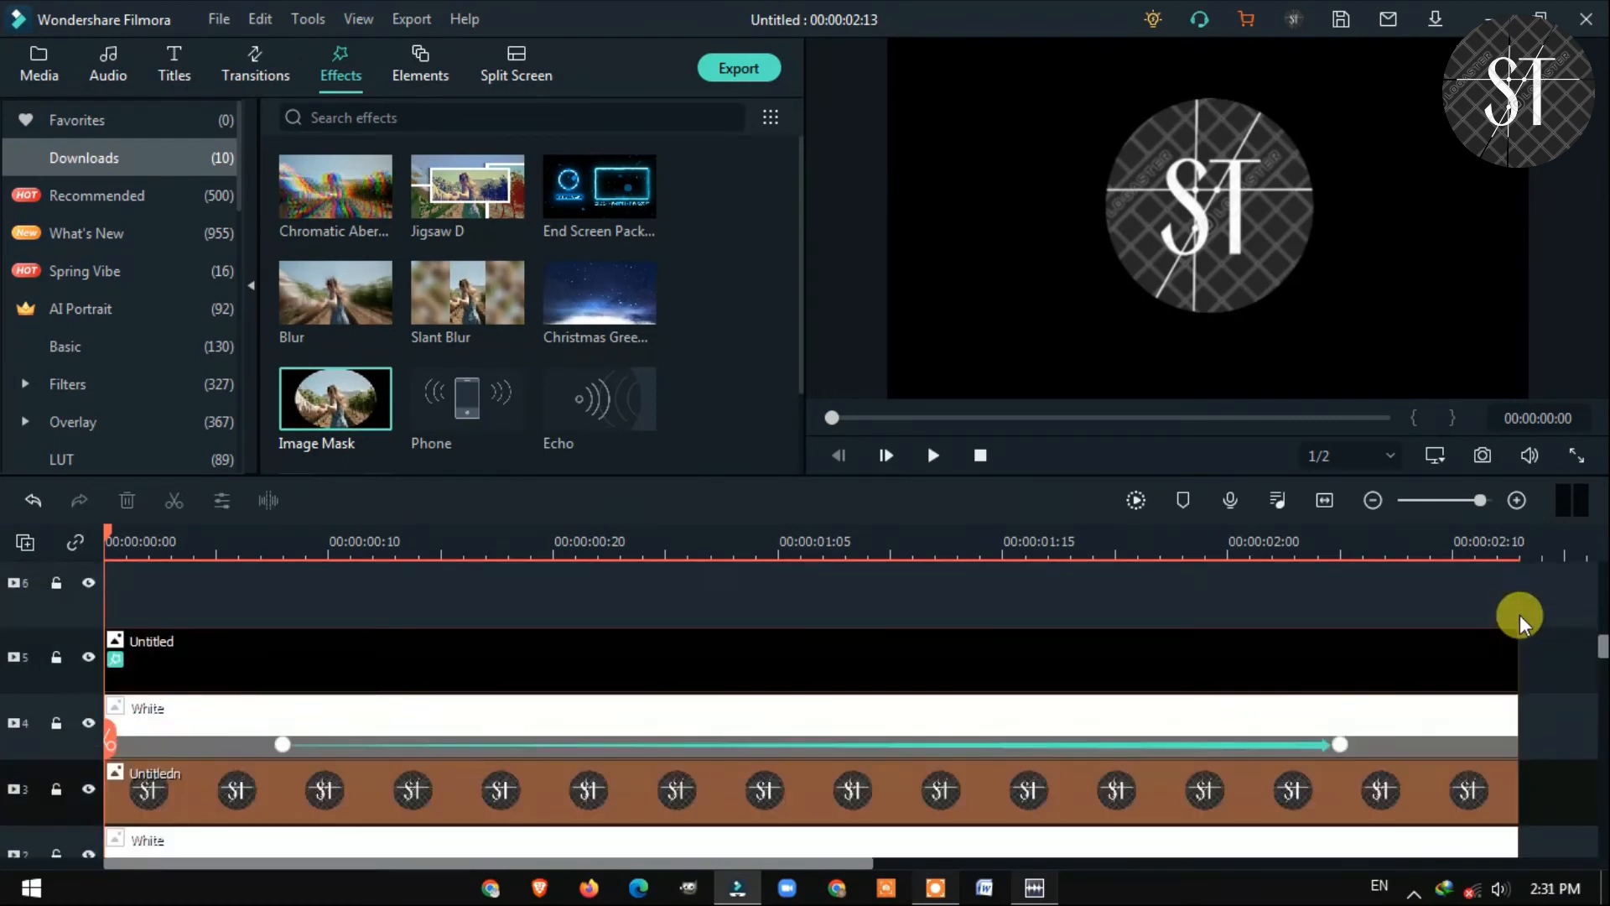
scroll(1519, 615, down, 1)
scroll(1520, 616, up, 1)
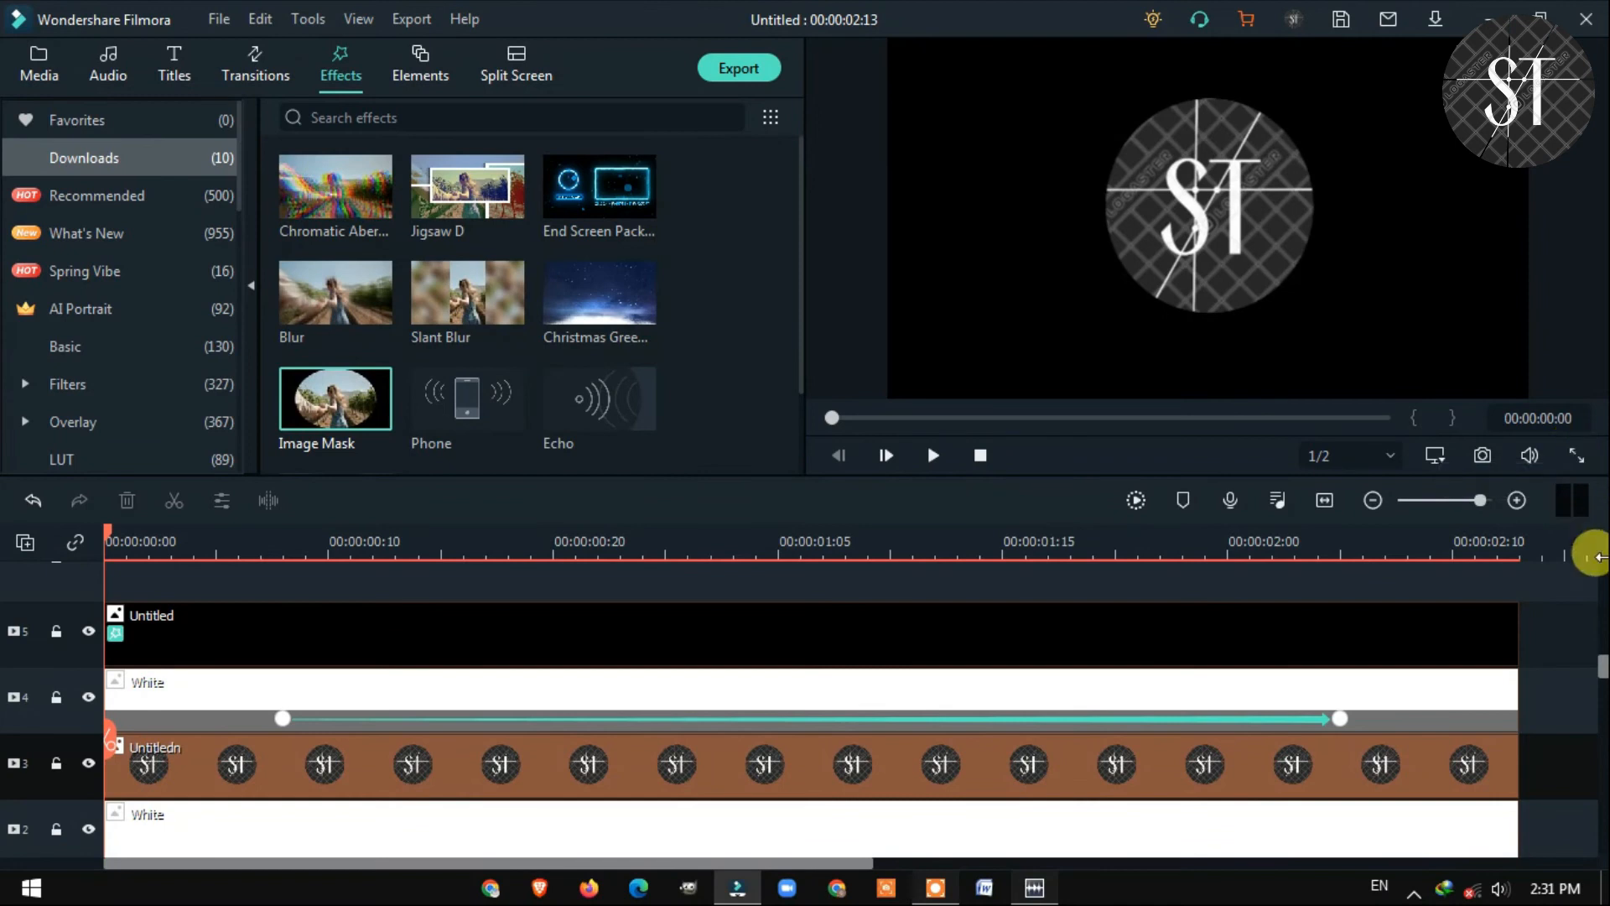
click(1585, 460)
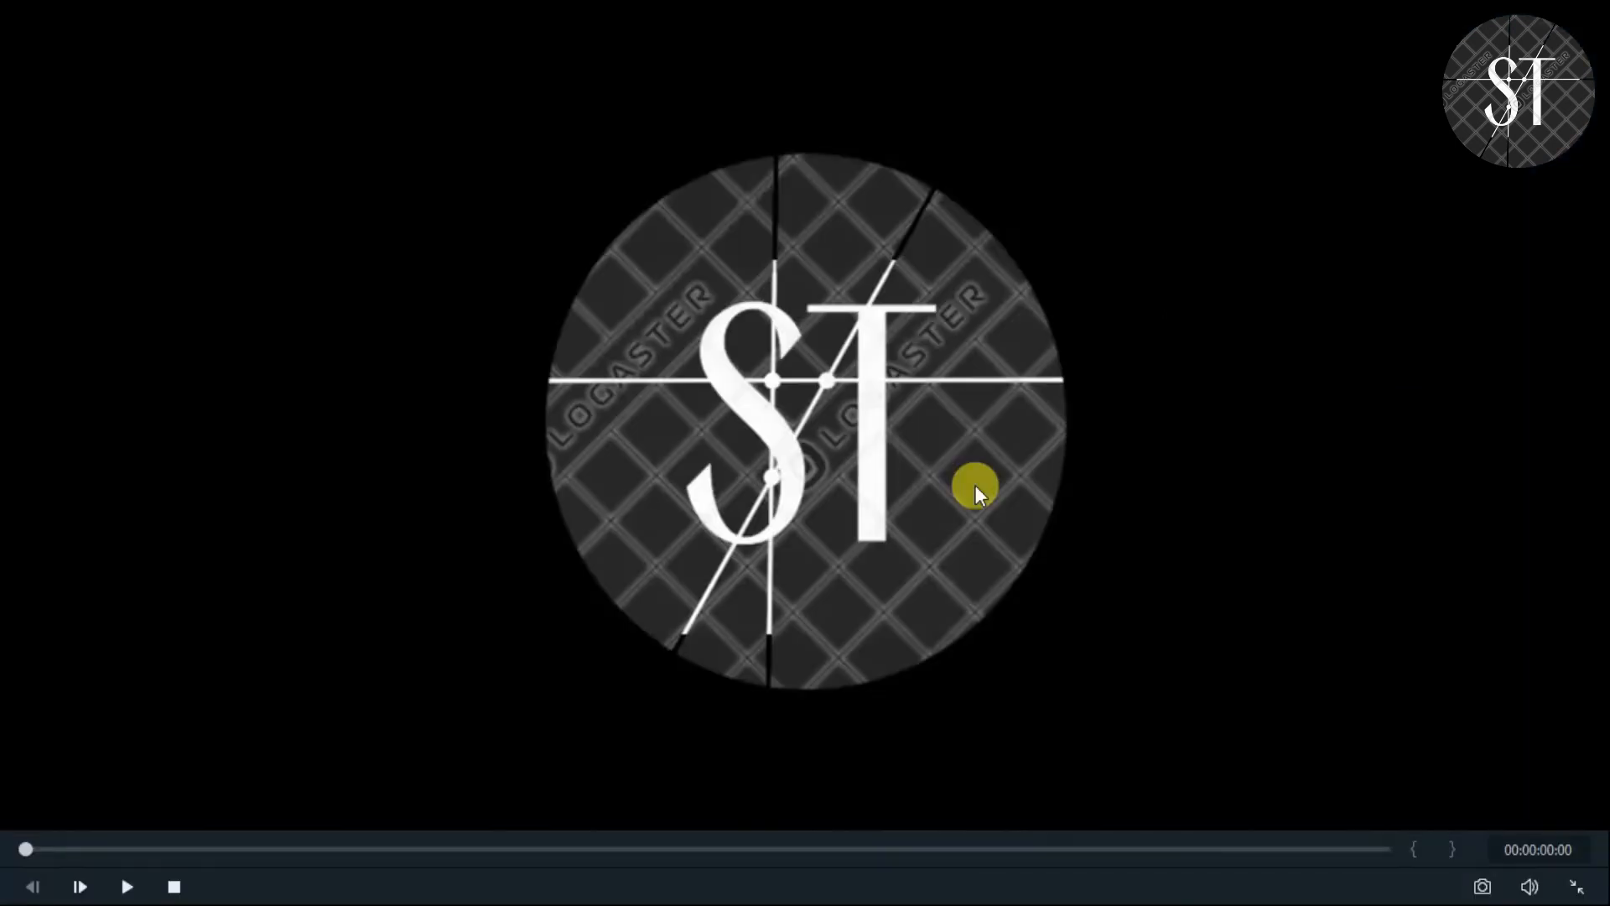
click(127, 886)
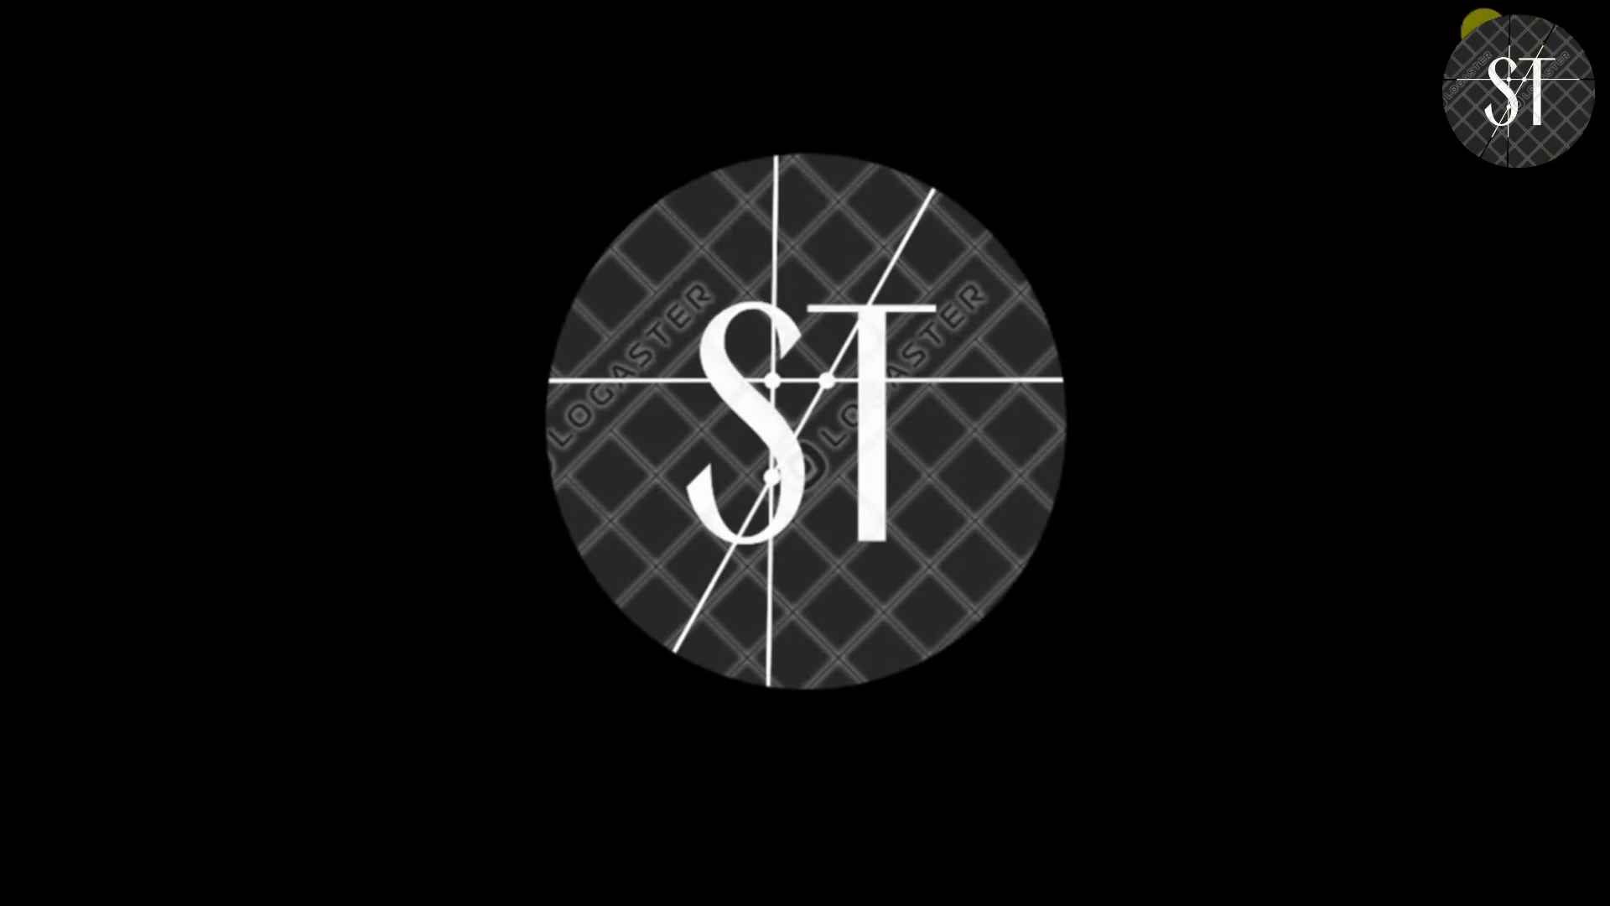
mouse_move(158, 817)
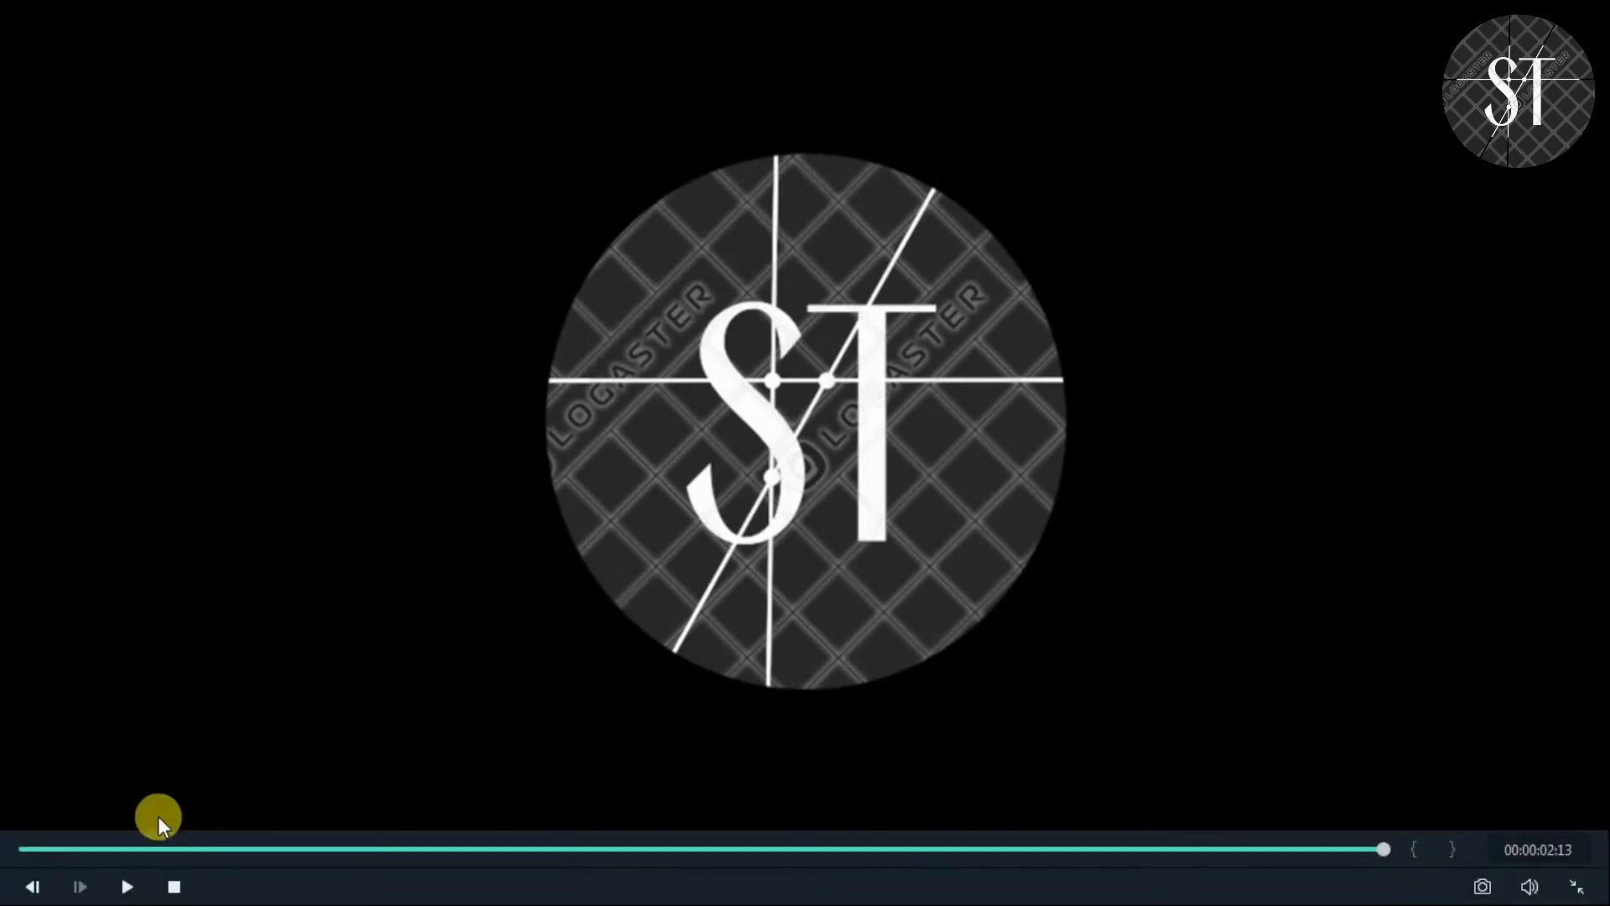
click(124, 889)
click(1575, 887)
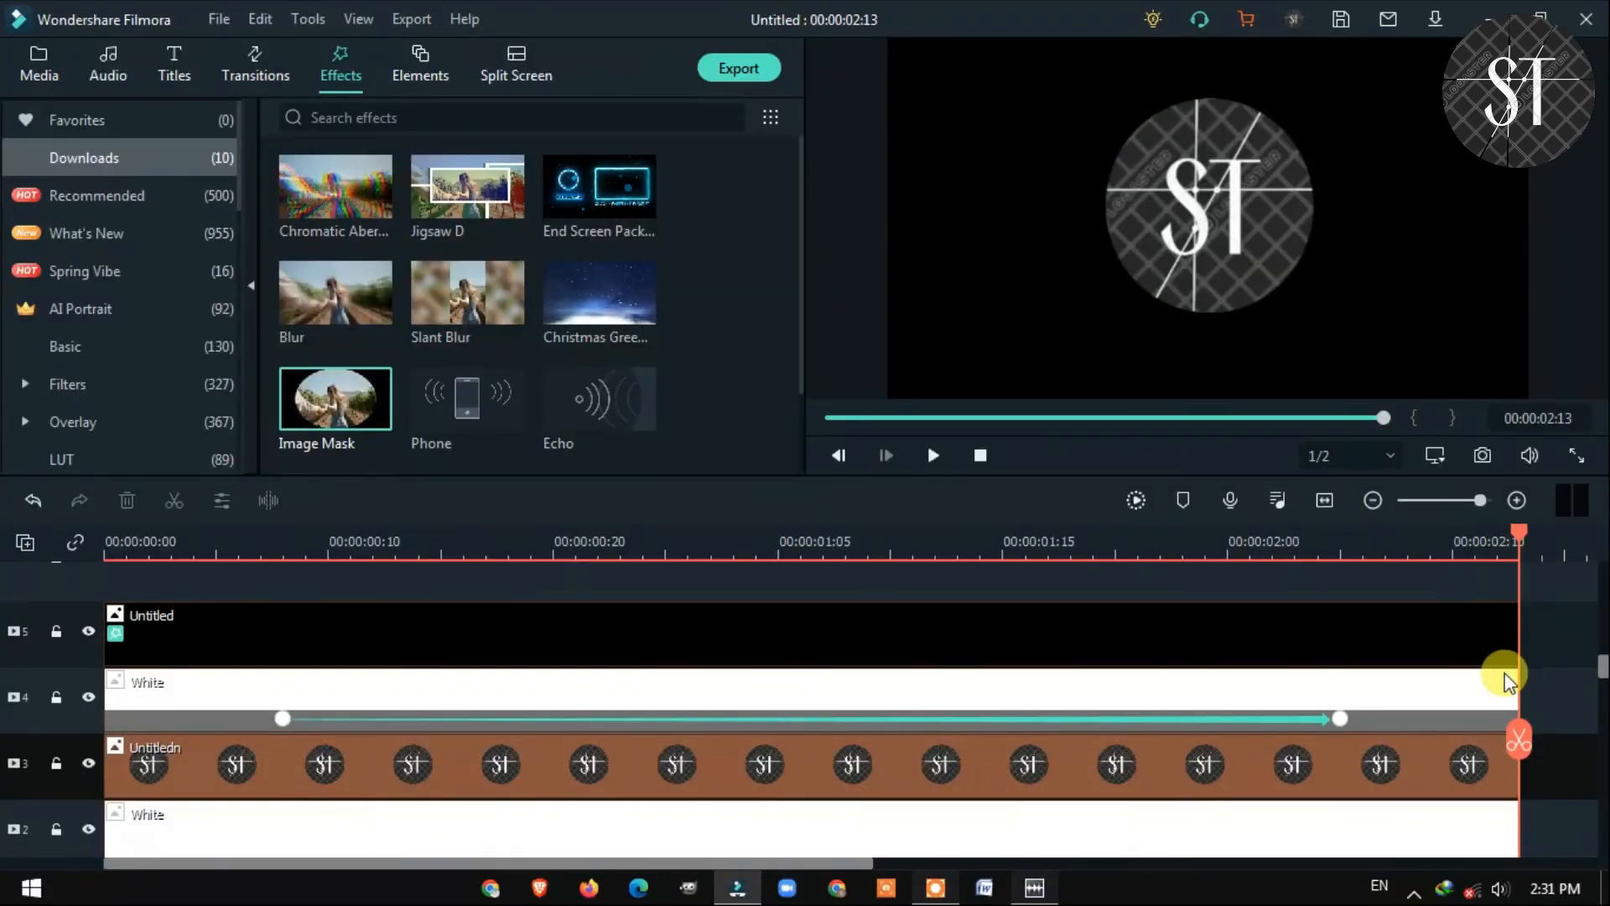
scroll(1506, 671, down, 2)
scroll(1506, 663, up, 3)
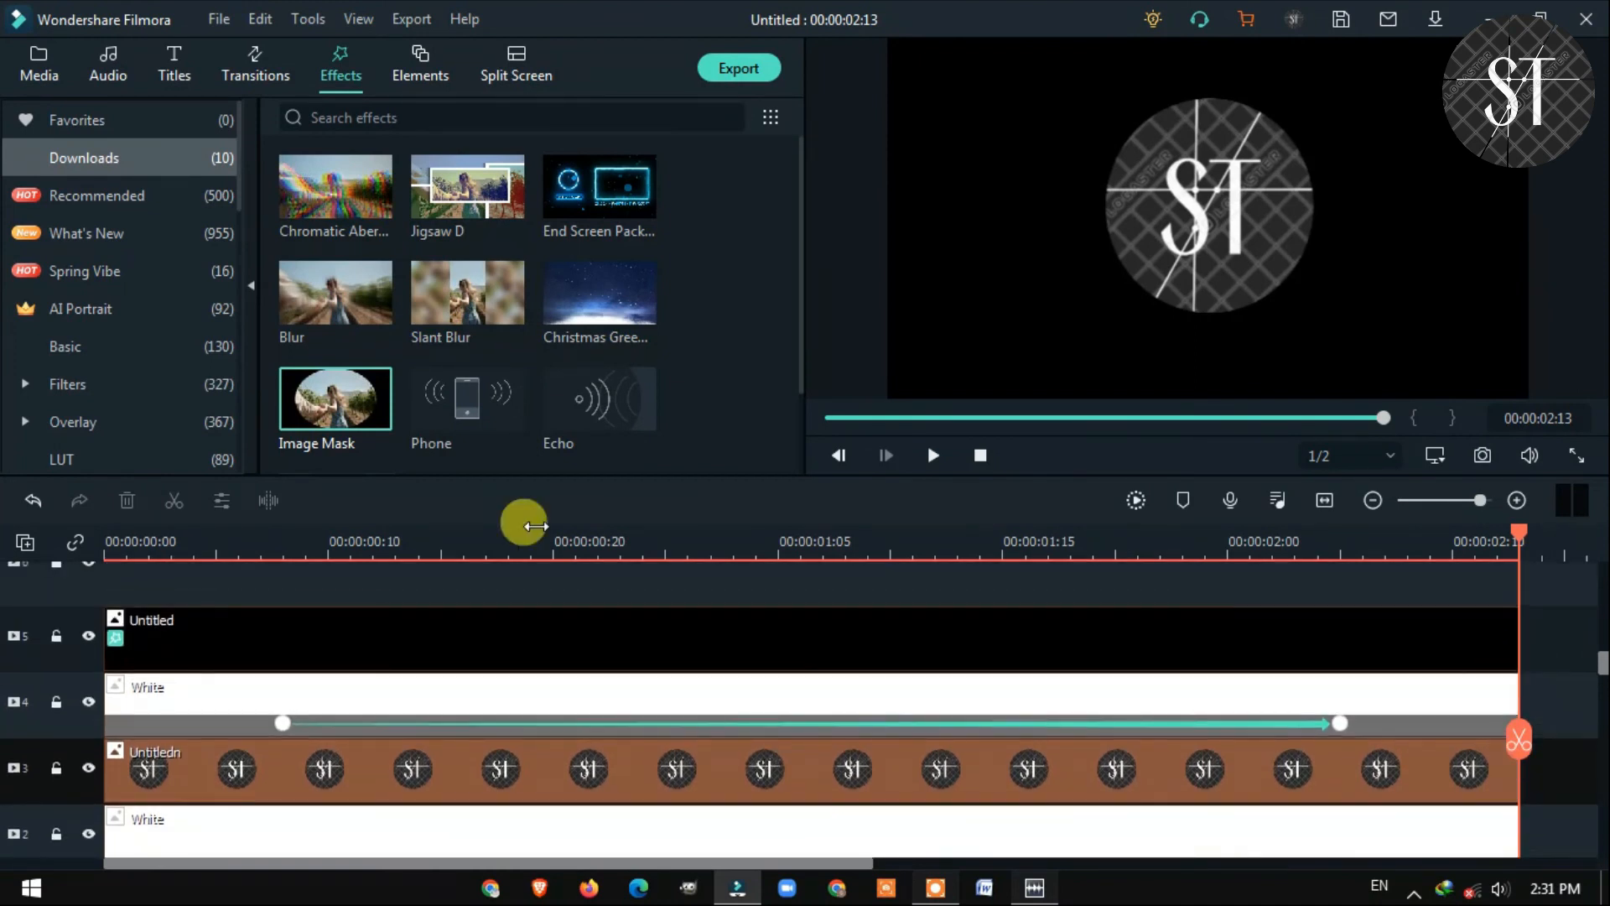